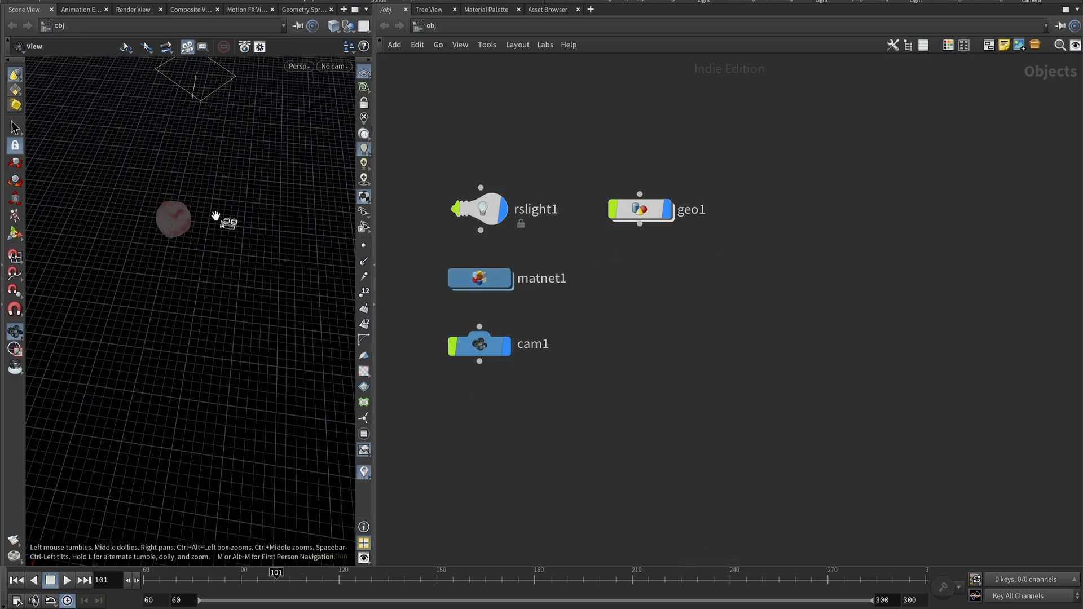
Enter the matnet1 material network to inspect its shader nodes.
drag(186, 193, 189, 271)
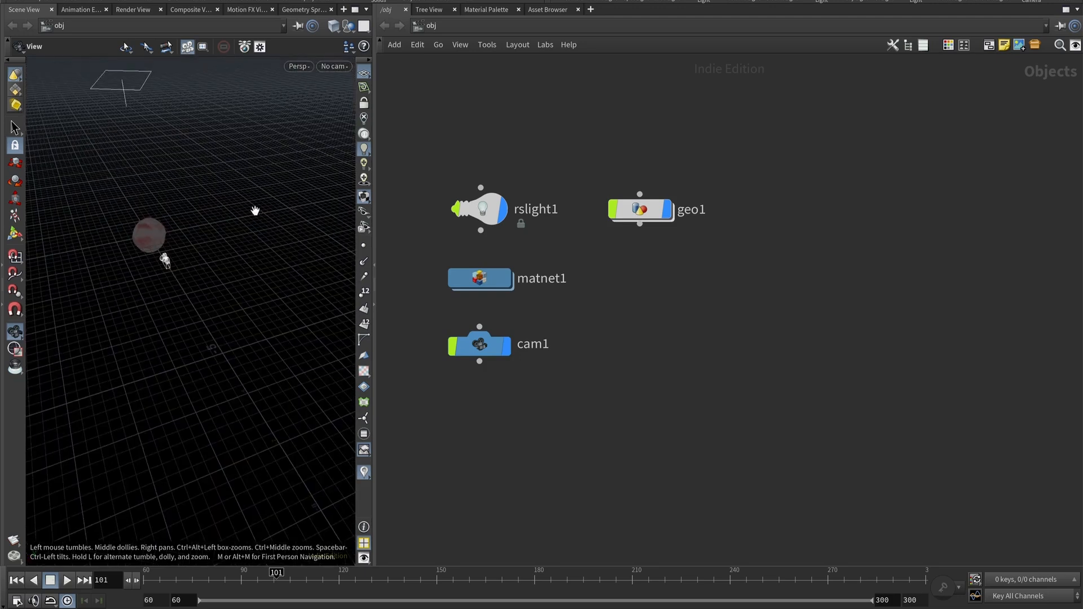
click(485, 280)
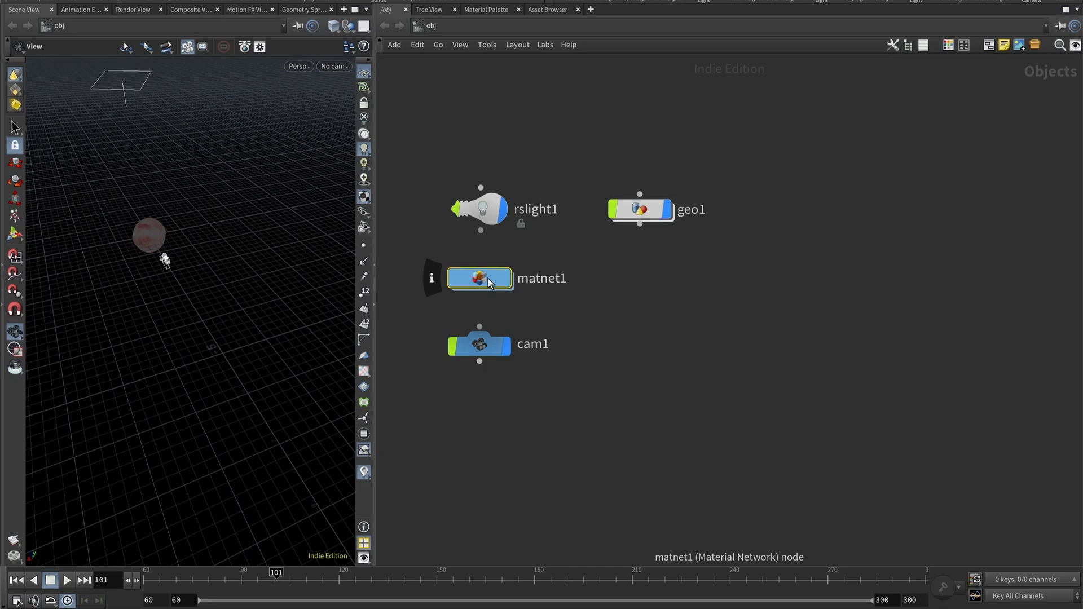
double_click(489, 278)
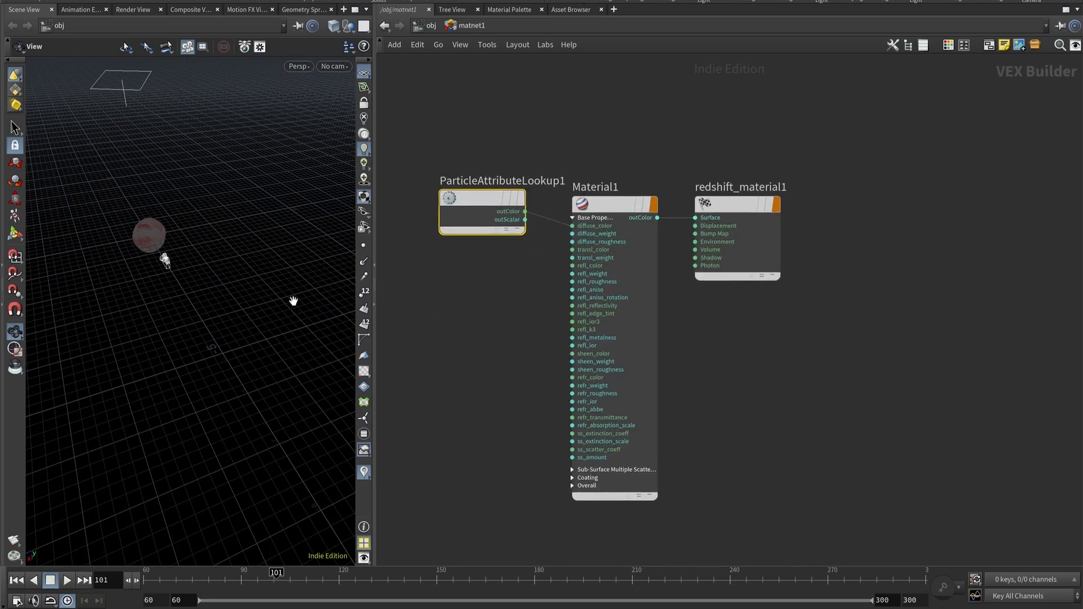
Open the parameter pane beside the network editor, closing the tool options dialog that appears.
scroll(148, 238, up, 3)
key(p)
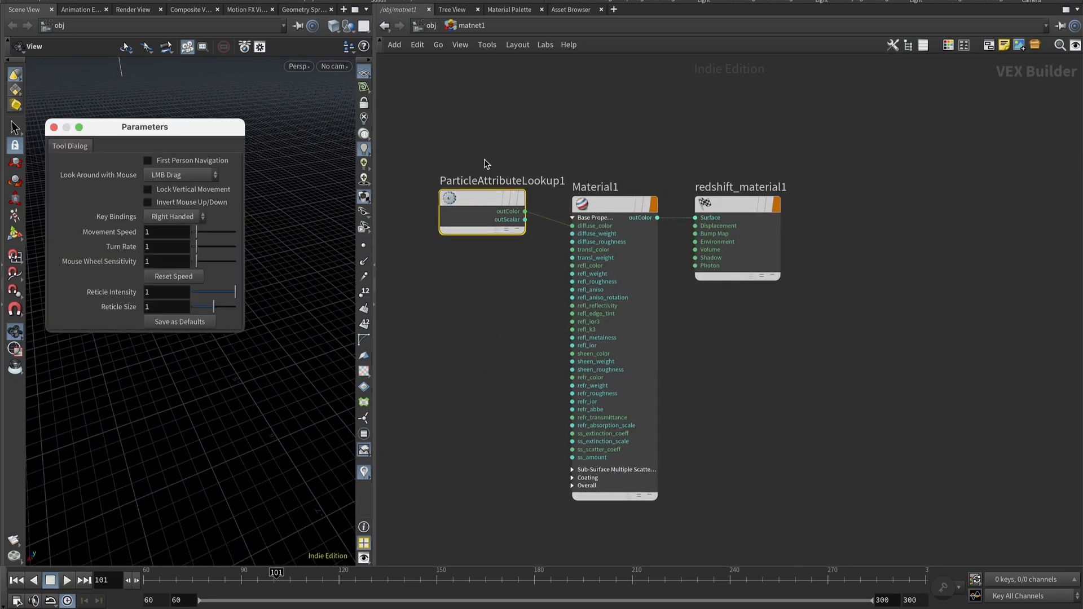
click(54, 127)
key(p)
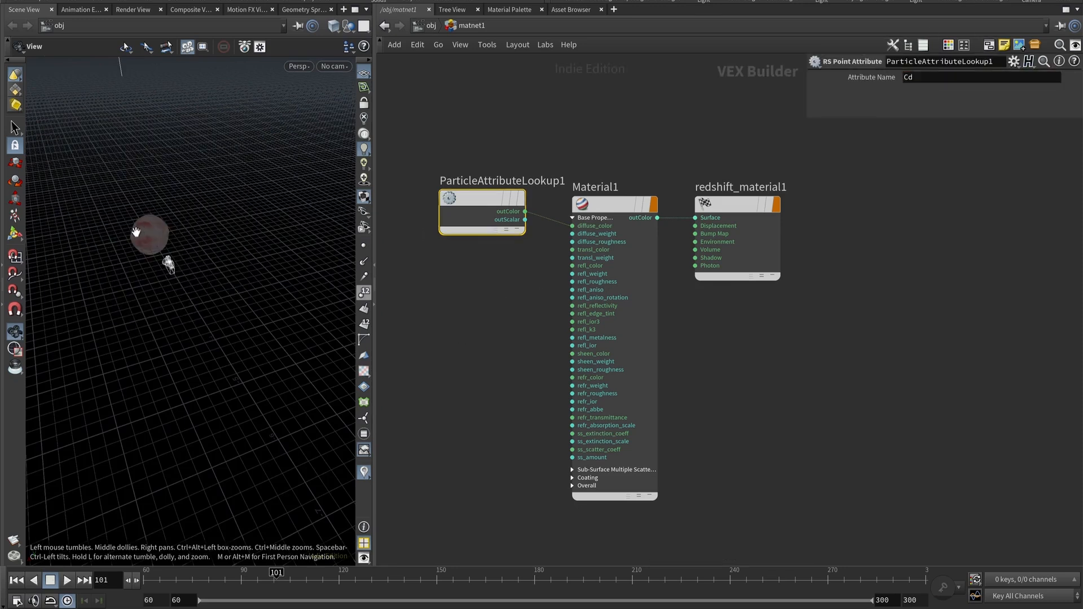
Inspect the Material1 and redshift_material1 parameters and return to the obj level.
click(618, 204)
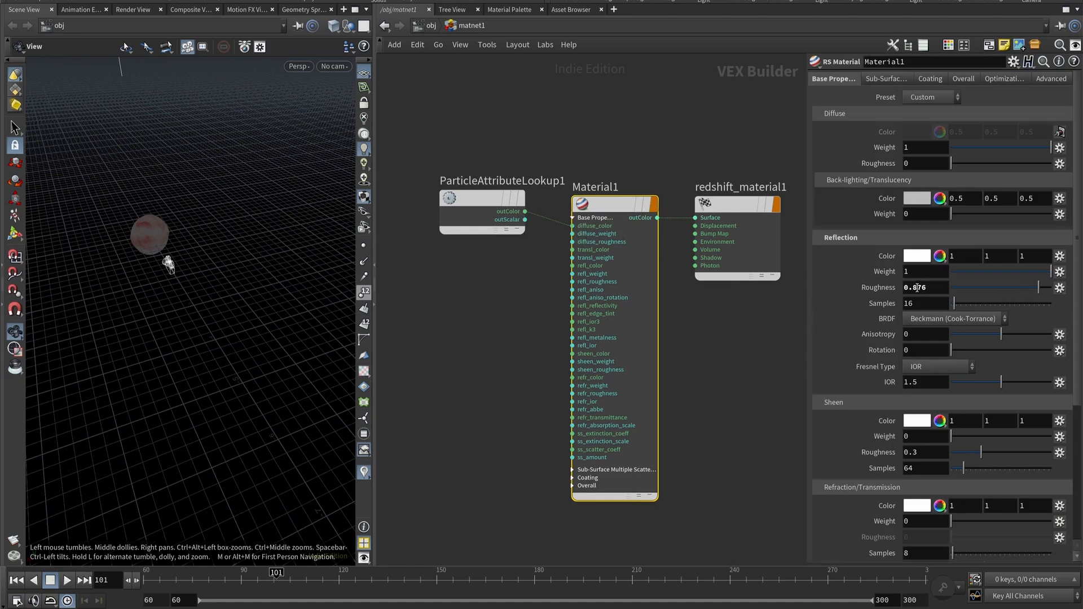
click(727, 206)
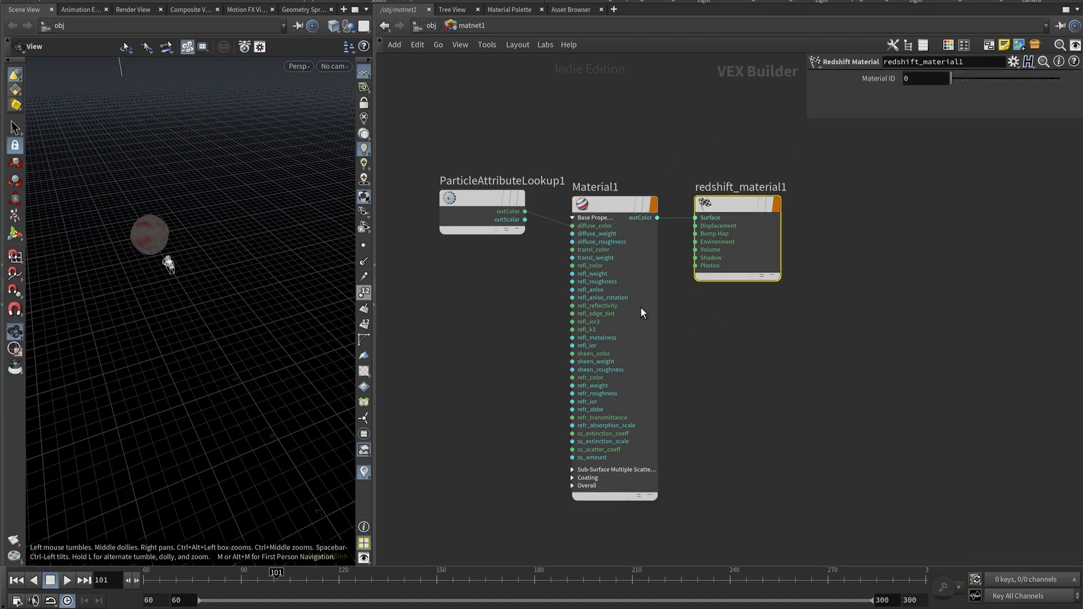
click(458, 26)
click(432, 27)
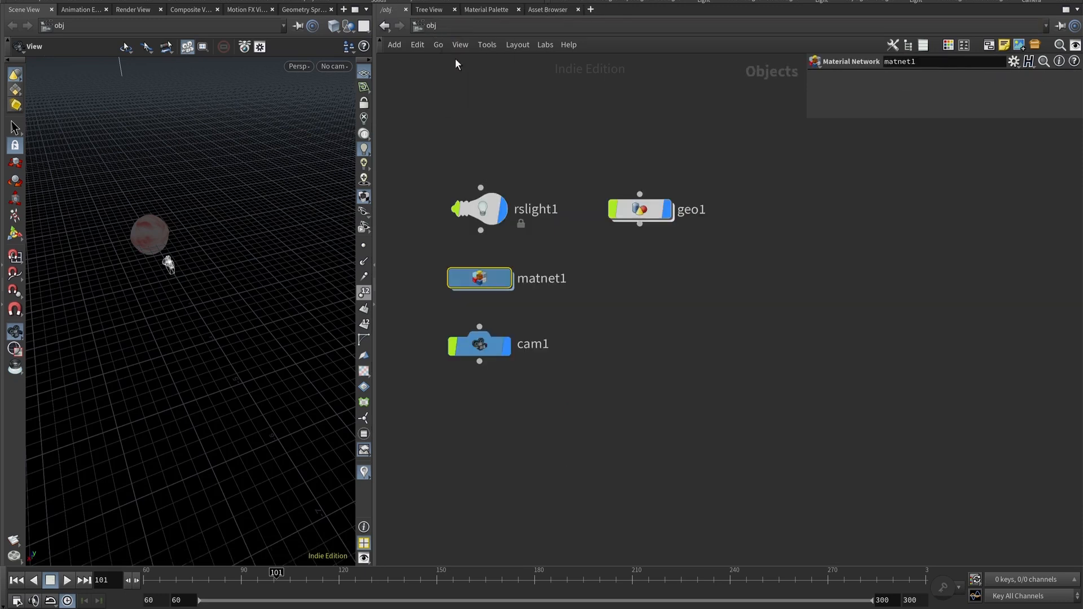
Review geo1's Render material assignment and its Redshift OBJ particle rendering settings.
click(633, 207)
click(875, 78)
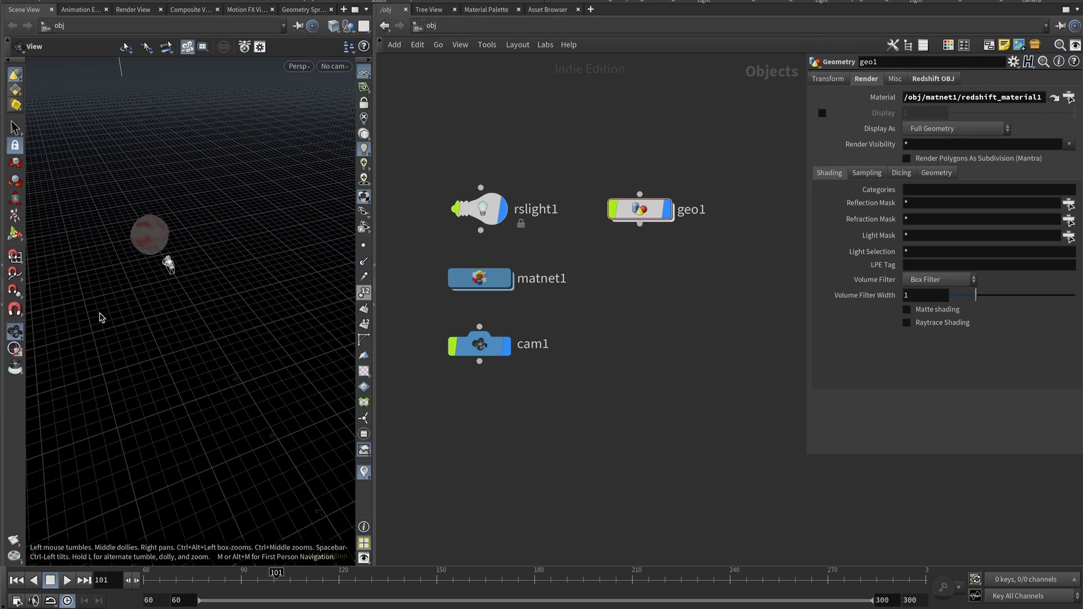
click(933, 78)
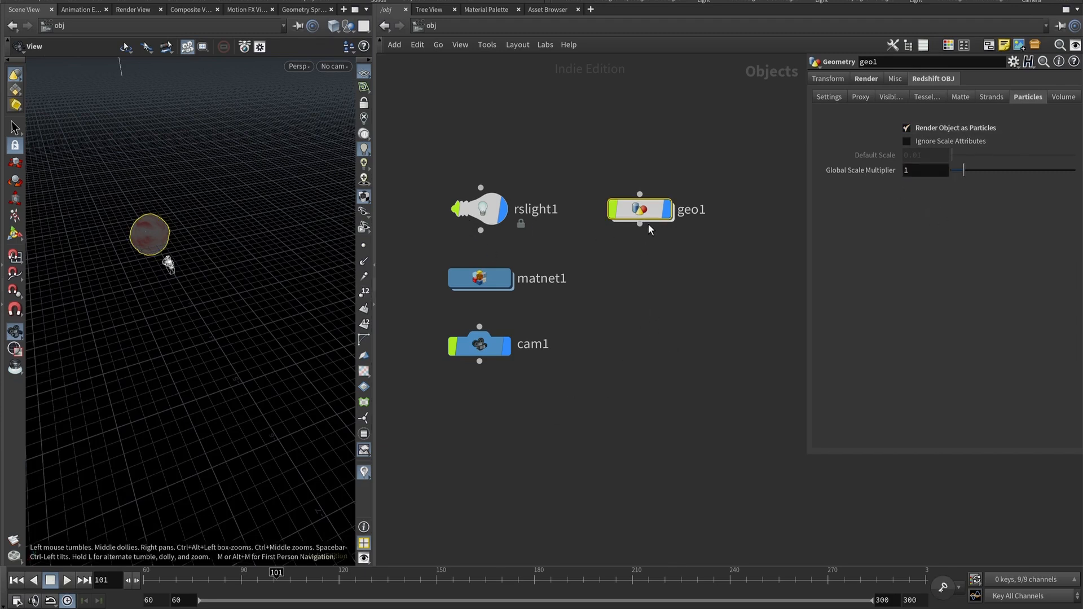
Enter geo1 and tidy the node network by moving sphere3 and auto-laying out the nodes.
double_click(650, 205)
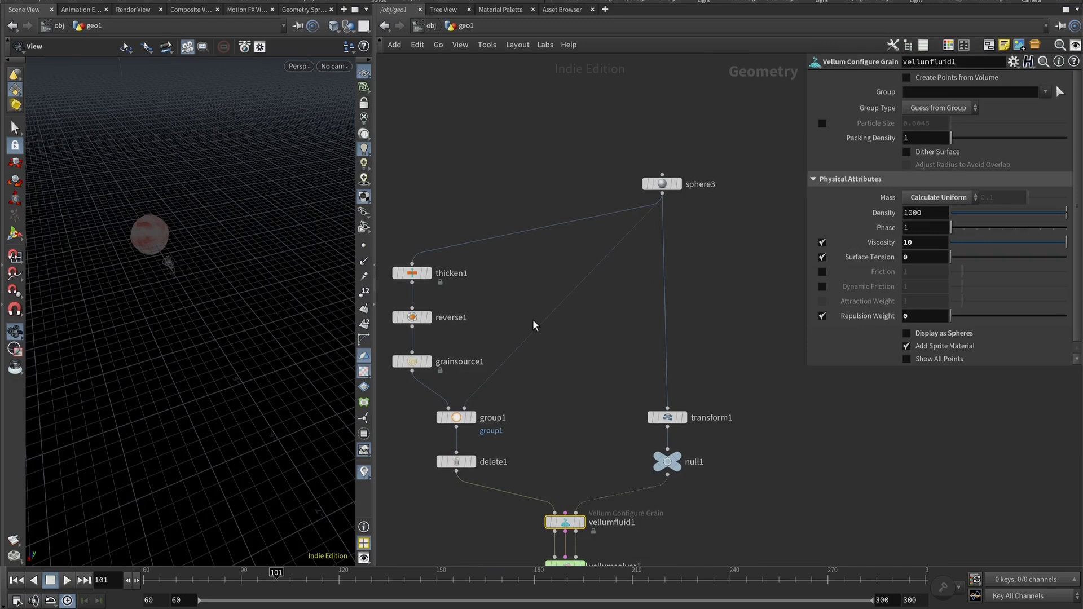
middle_drag(510, 299, 531, 296)
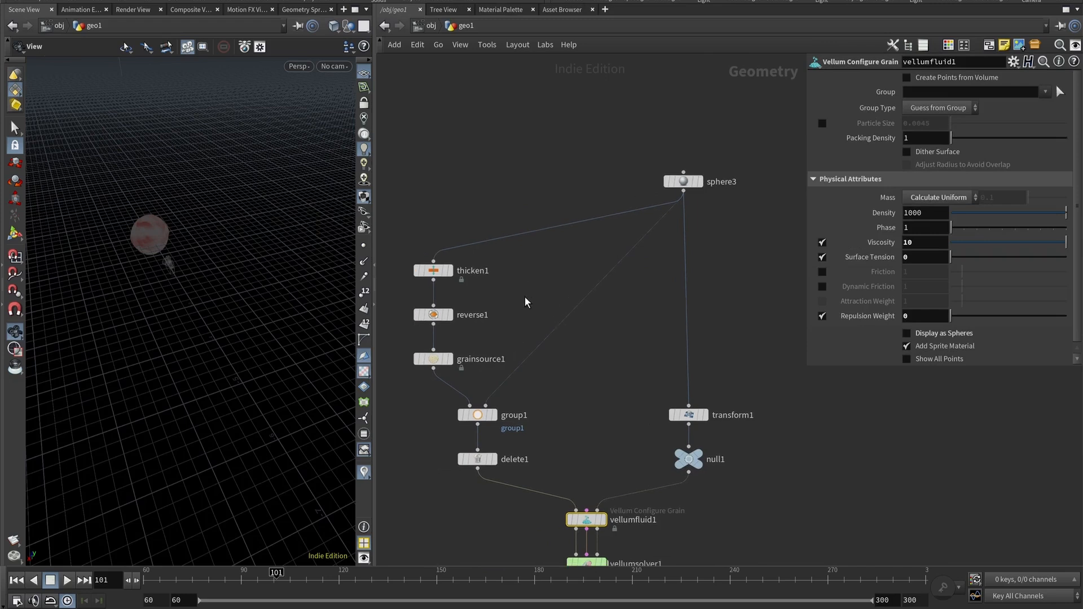
drag(686, 182, 692, 239)
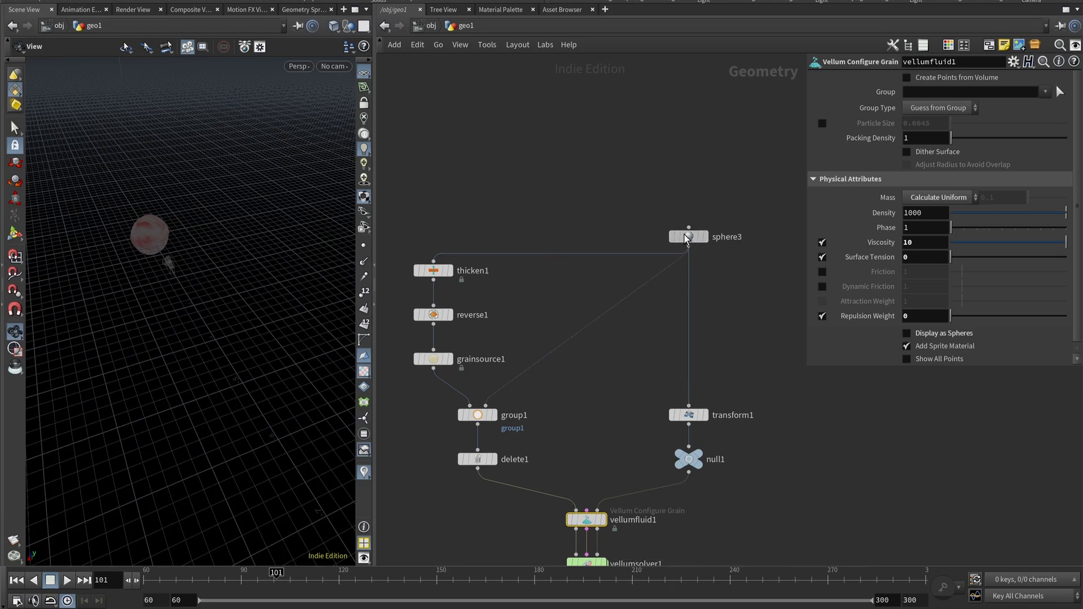
click(682, 241)
middle_drag(599, 387, 621, 359)
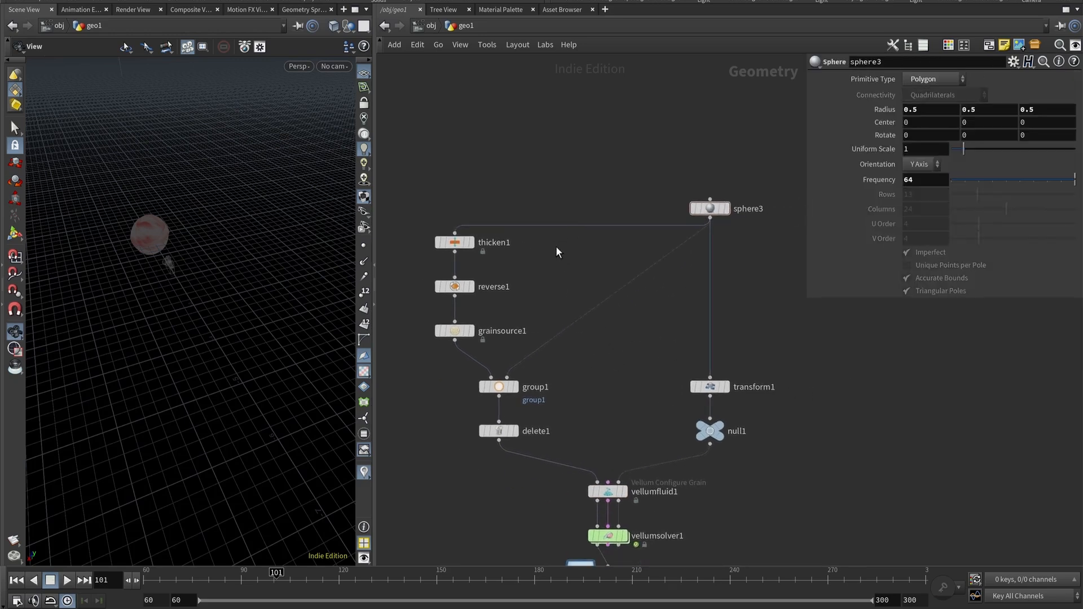
key(l)
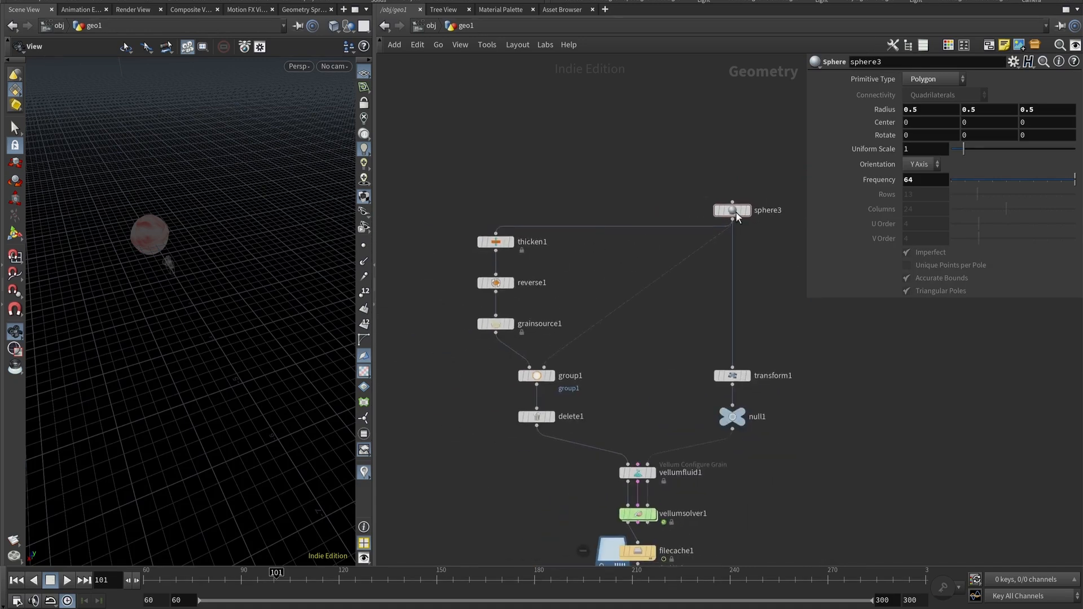
Set the display flag on sphere3 and inspect its radius and frequency in the viewport.
click(746, 210)
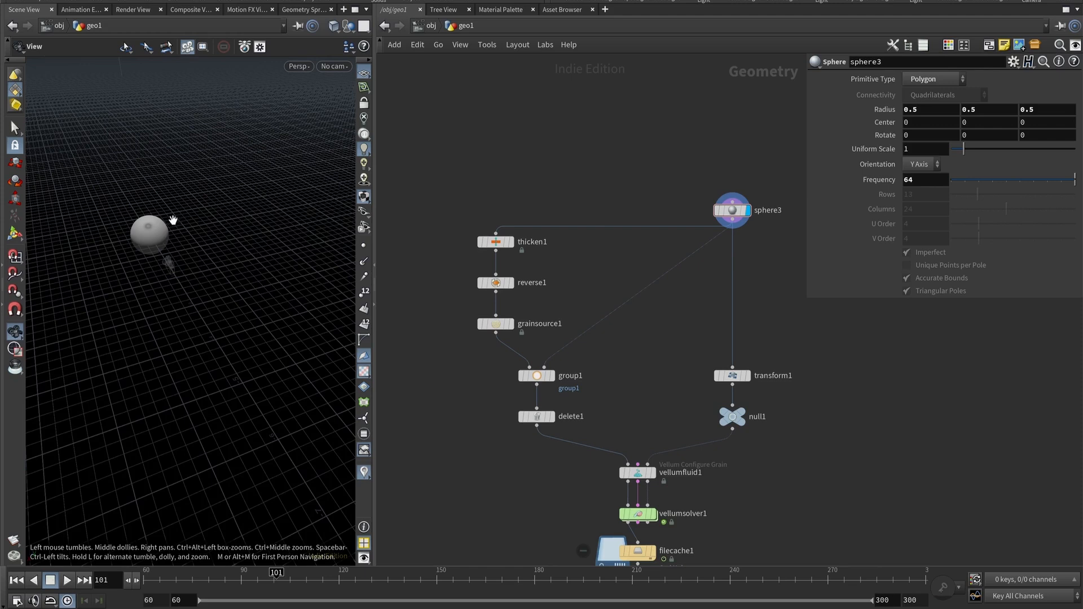
click(933, 109)
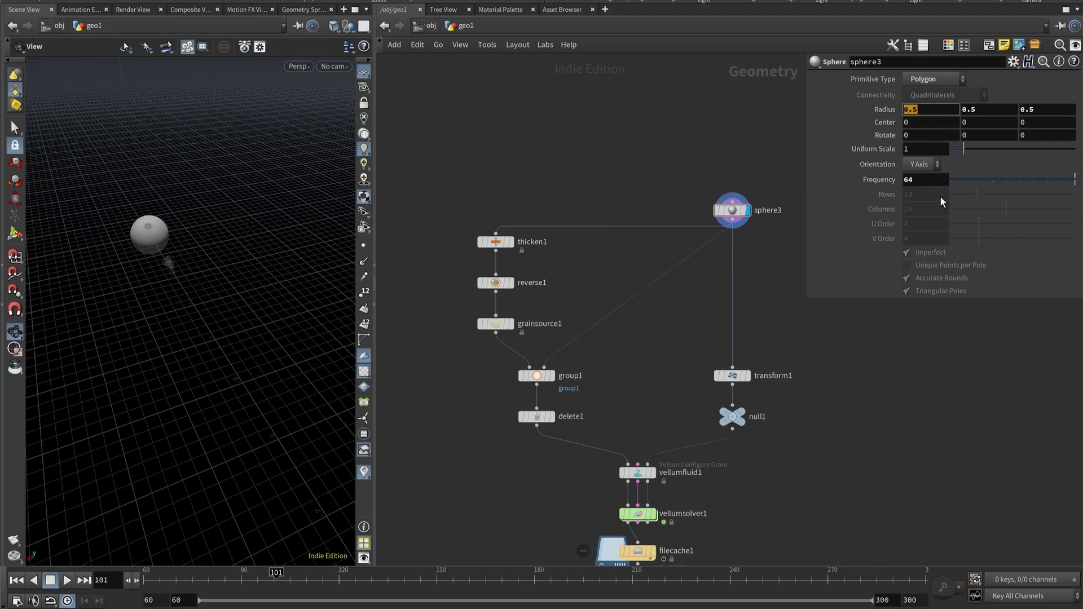
click(920, 180)
scroll(160, 233, up, 4)
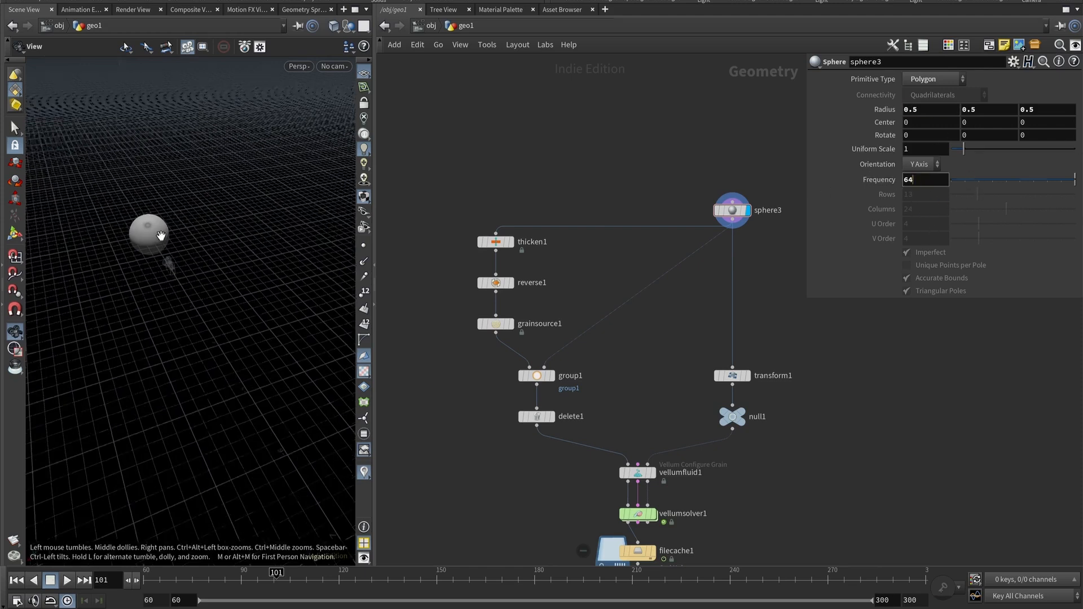
scroll(142, 225, up, 8)
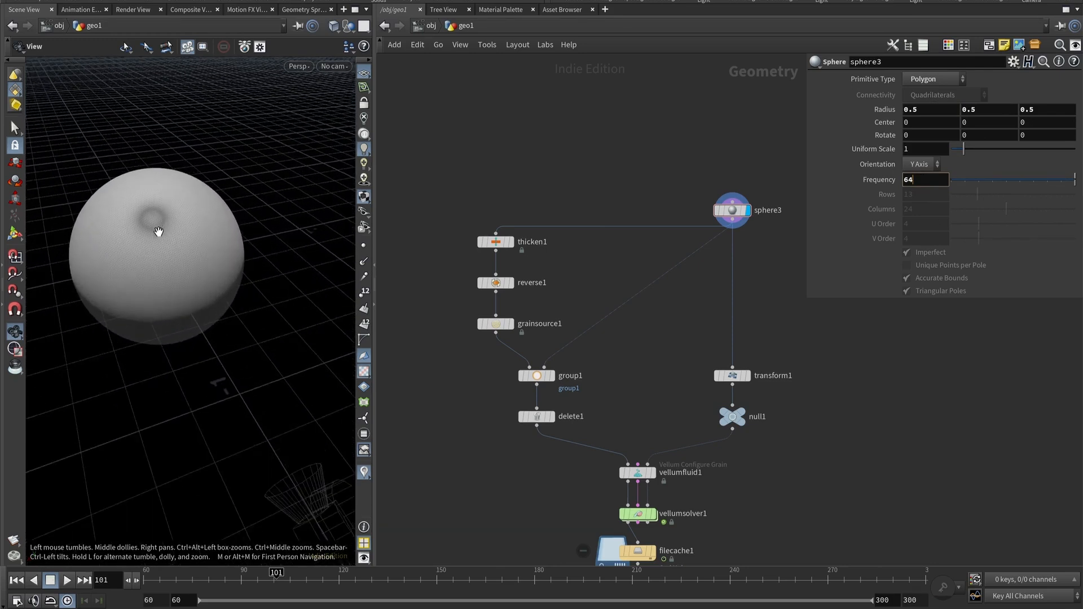
right_drag(172, 212, 239, 215)
drag(239, 214, 244, 300)
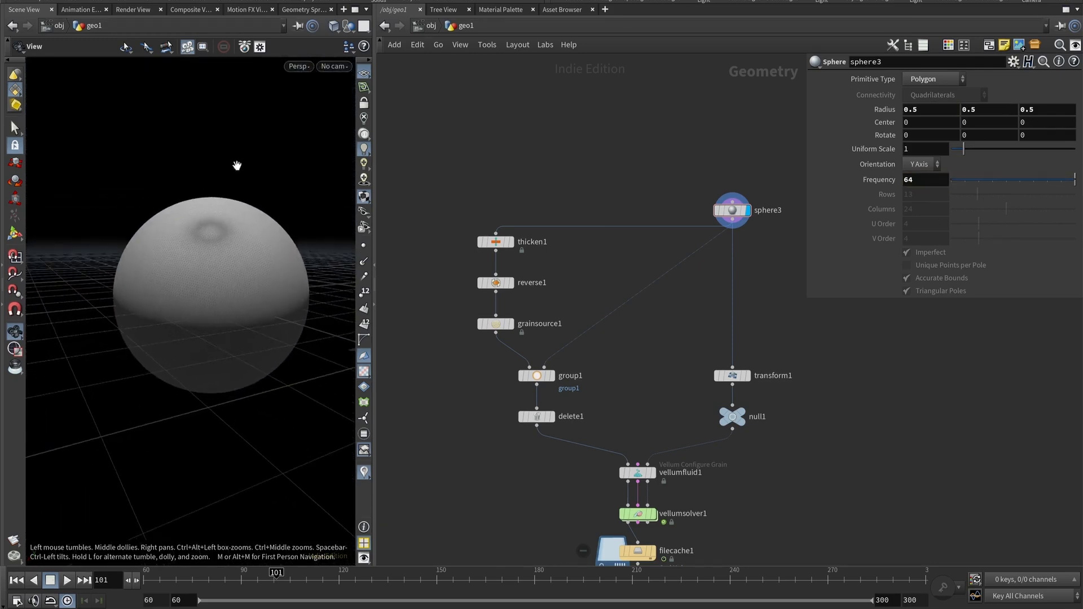
drag(222, 260, 212, 265)
right_drag(211, 265, 149, 211)
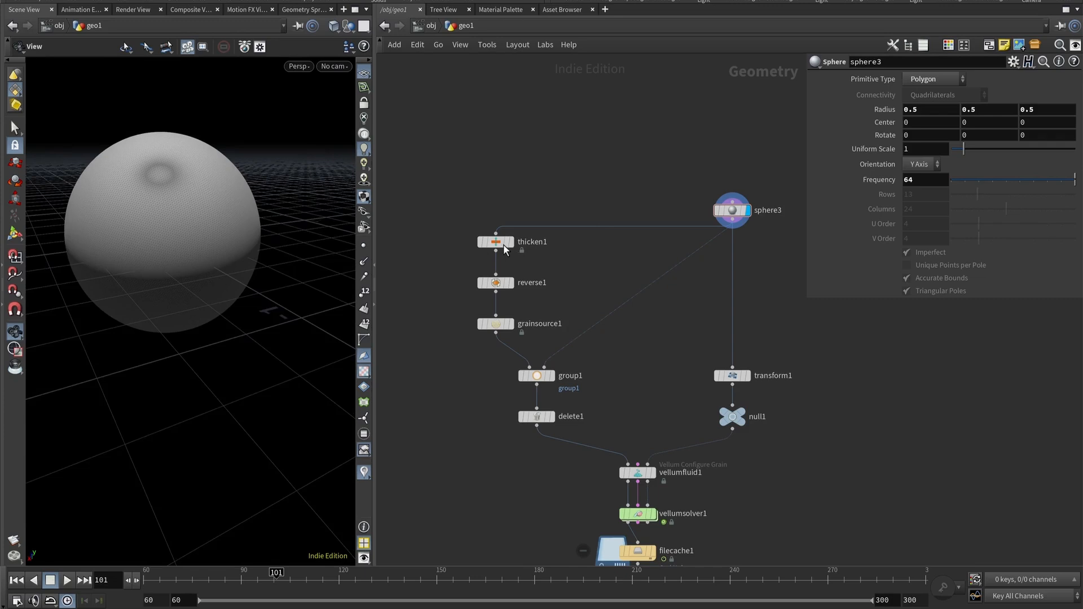
Select thicken1 and set the display flag on it.
click(504, 242)
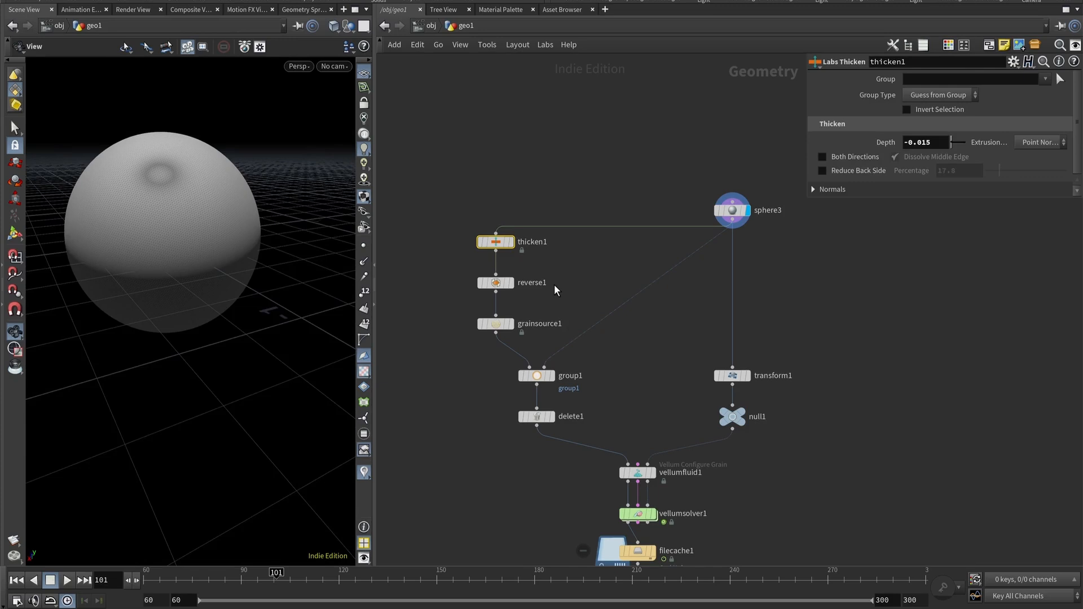
click(511, 243)
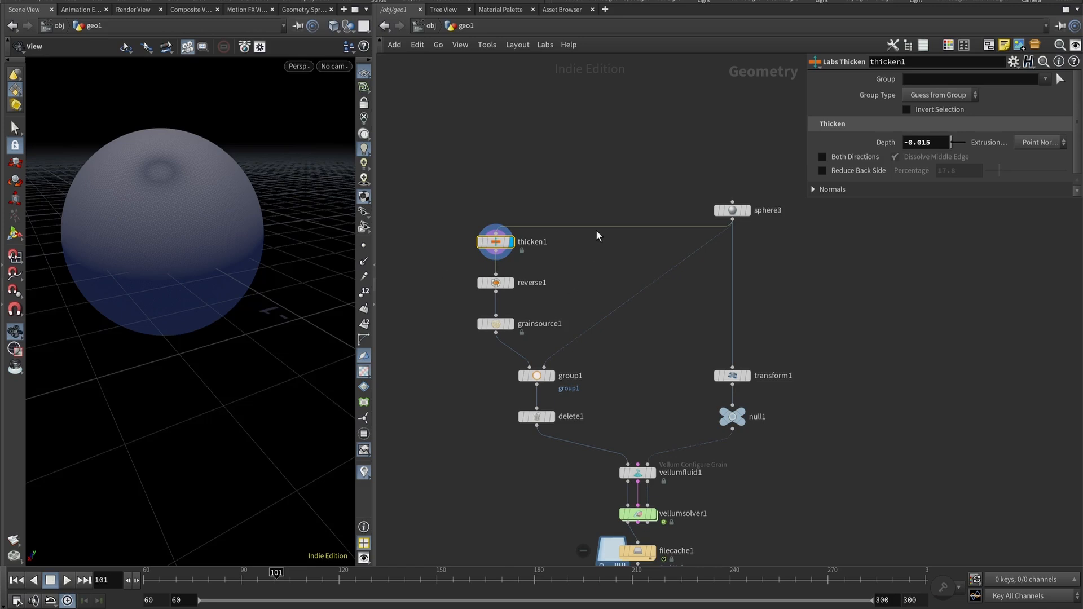
key(Tab)
text(labs)
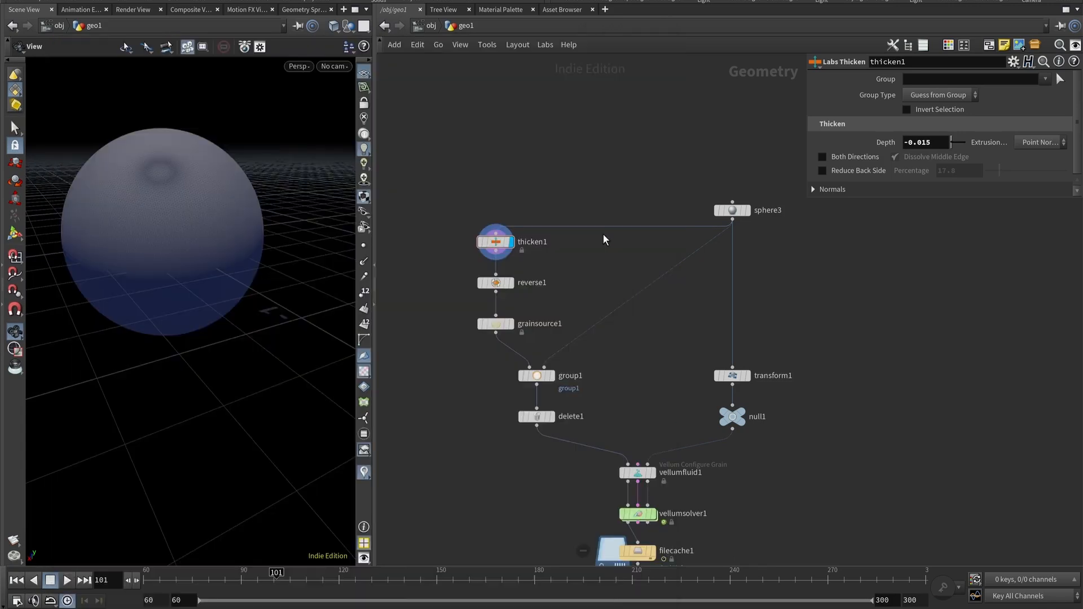
key(Escape)
key(Tab)
mouse_move(598, 240)
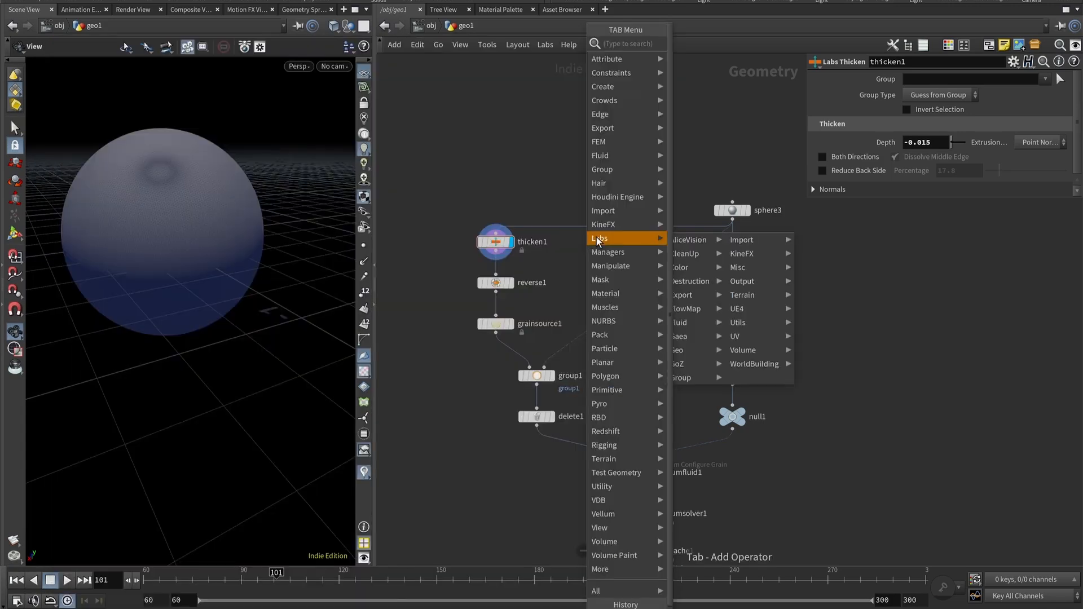
mouse_move(778, 339)
click(902, 463)
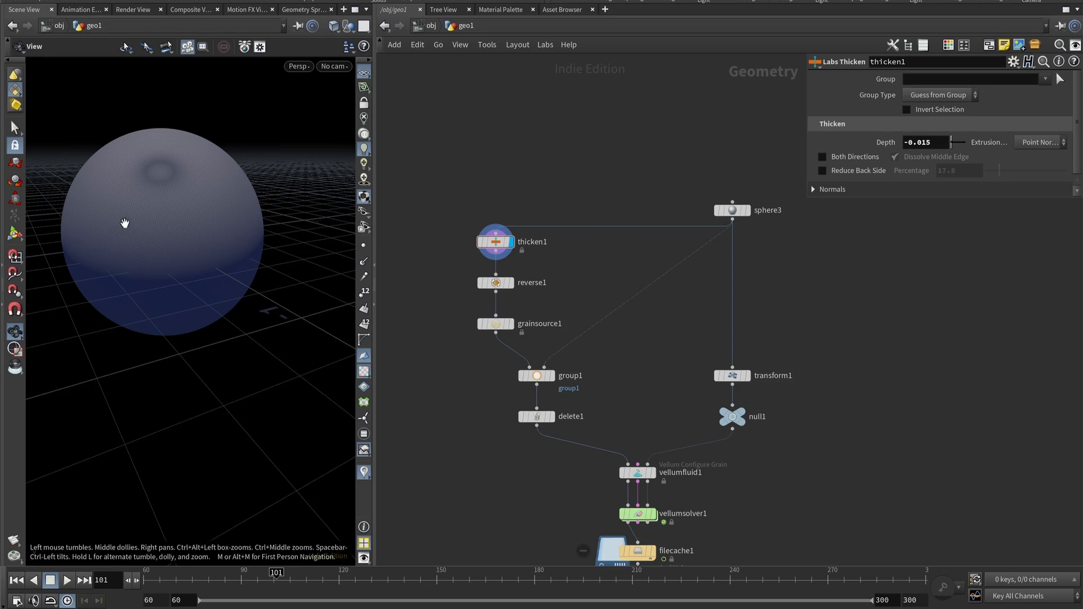
Examine thicken1's depth setting and the thickened sphere surface up close, switching to front view.
drag(135, 218, 180, 273)
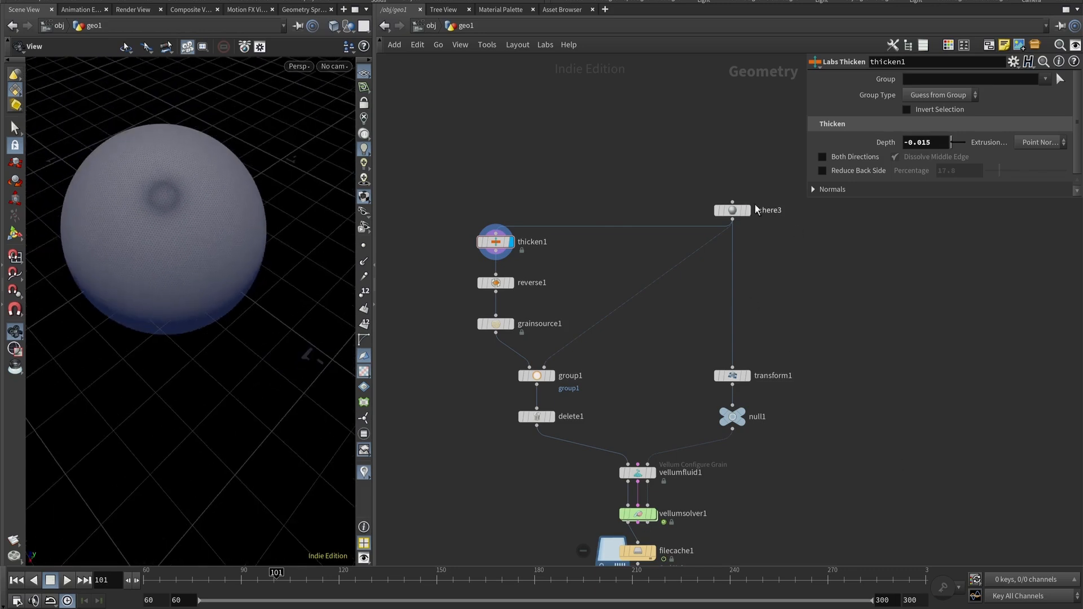
click(918, 145)
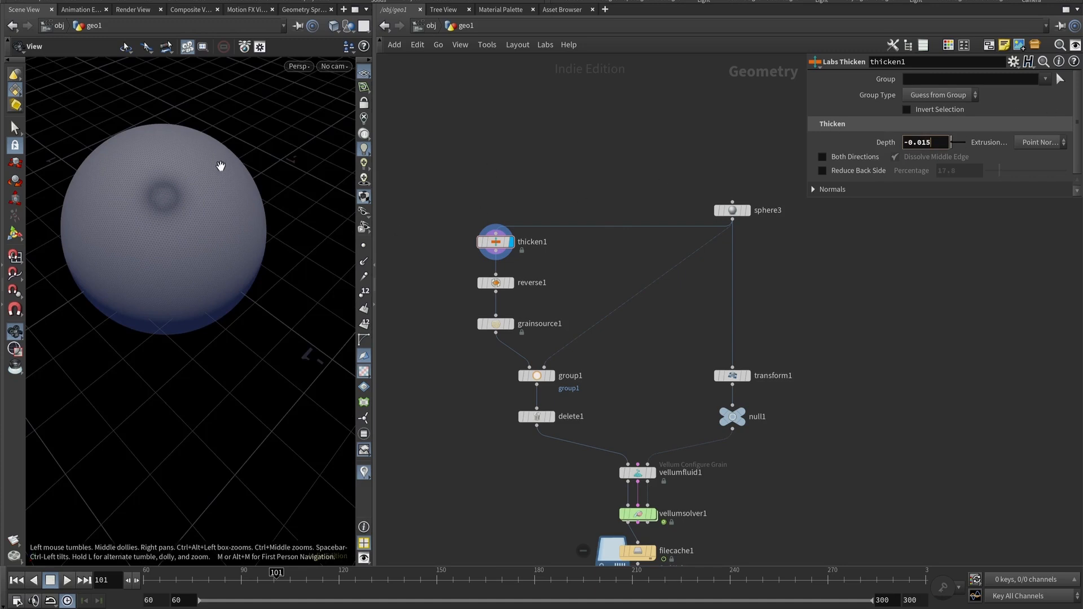
scroll(145, 206, up, 10)
scroll(205, 254, up, 3)
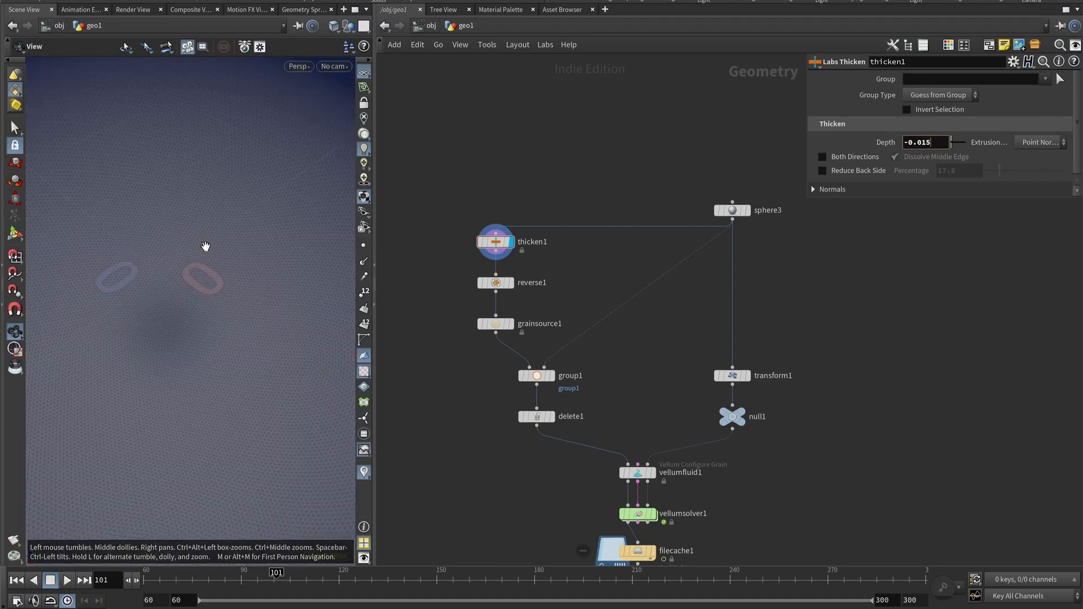
scroll(206, 246, down, 4)
drag(207, 246, 227, 212)
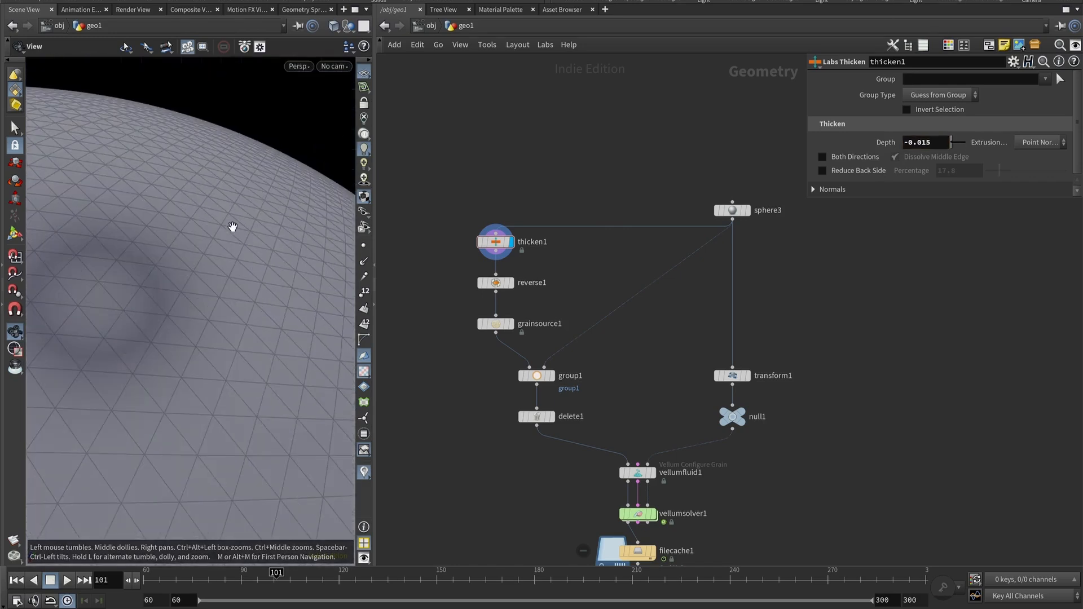
key(space+3)
right_drag(178, 457, 205, 251)
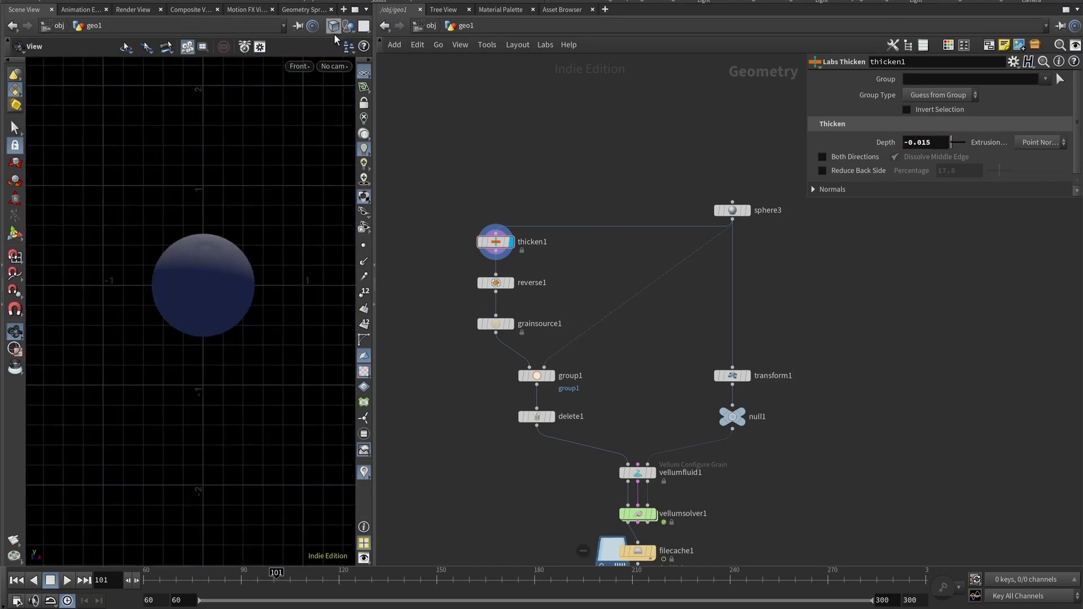
Switch the viewport to Wireframe shading and zoom in to examine the shell thickness.
click(334, 26)
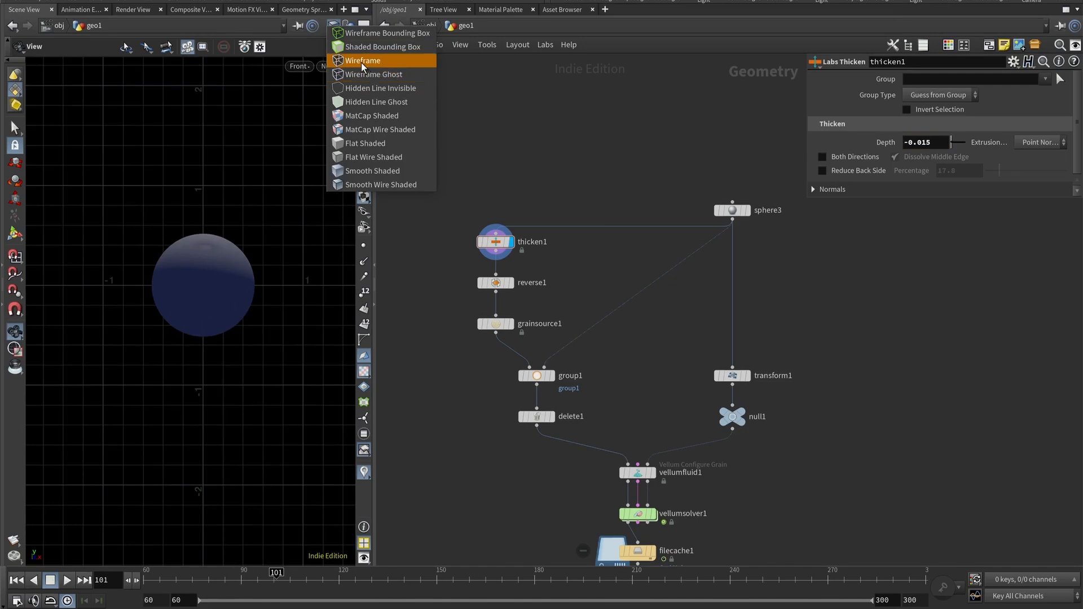
click(364, 61)
scroll(237, 316, up, 6)
scroll(259, 273, up, 5)
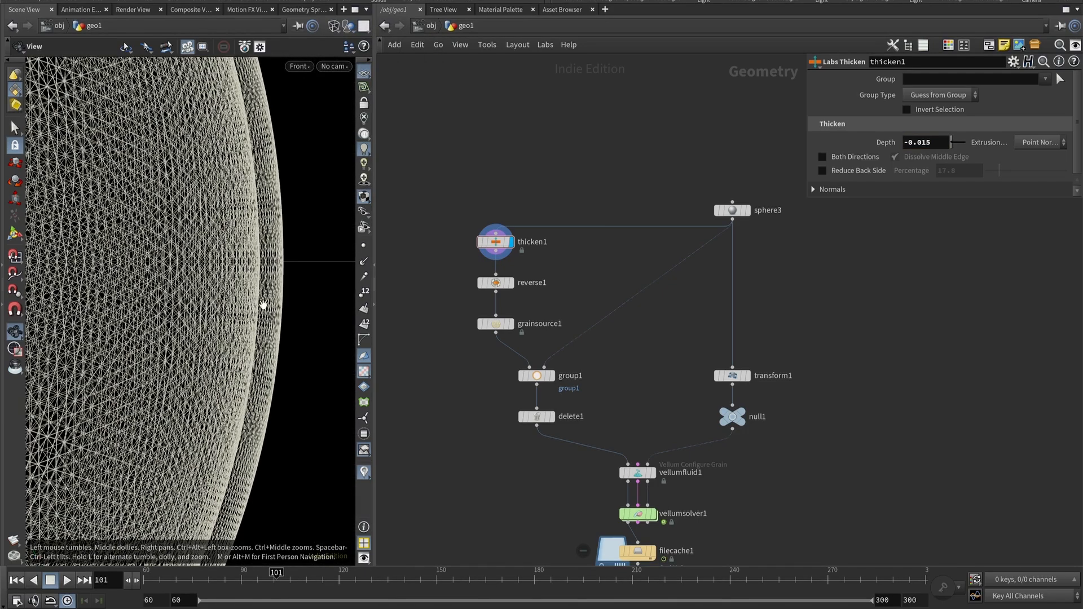
scroll(254, 266, down, 4)
scroll(251, 263, down, 6)
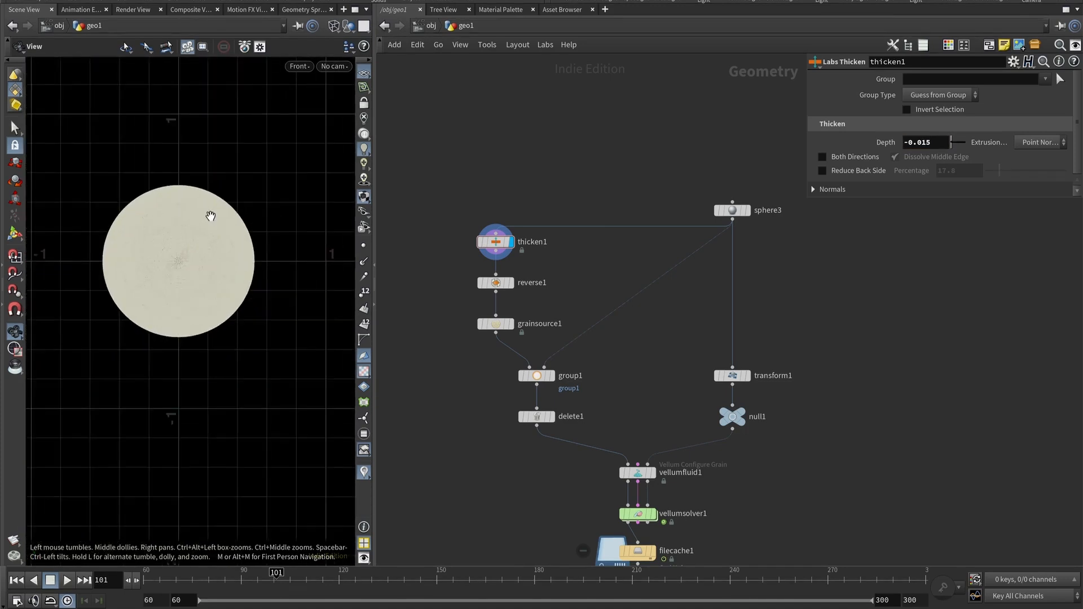
Return to the perspective view and set the viewport shading to Smooth Shaded.
key(space+1)
scroll(216, 239, up, 3)
scroll(195, 242, down, 6)
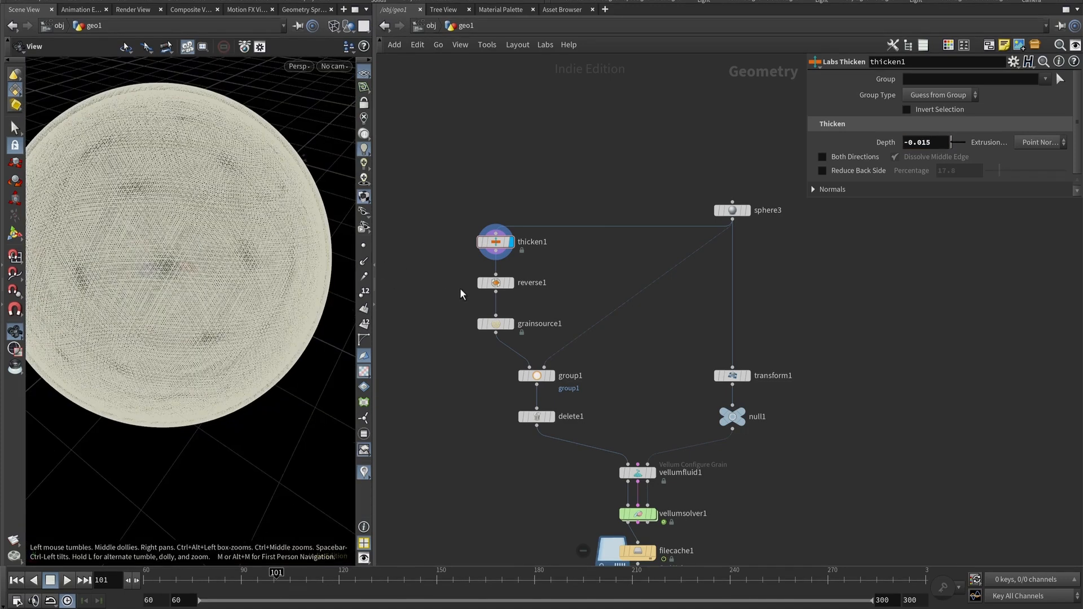
click(333, 25)
click(361, 169)
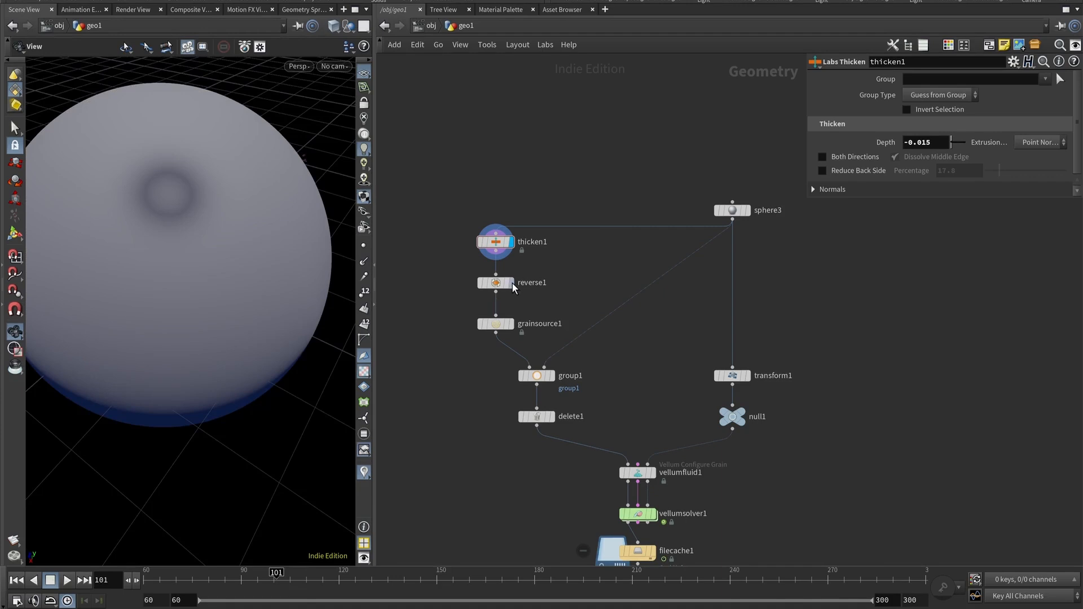
Set the display flag on reverse1 and orbit around the sphere to examine it.
click(510, 282)
drag(252, 235, 167, 268)
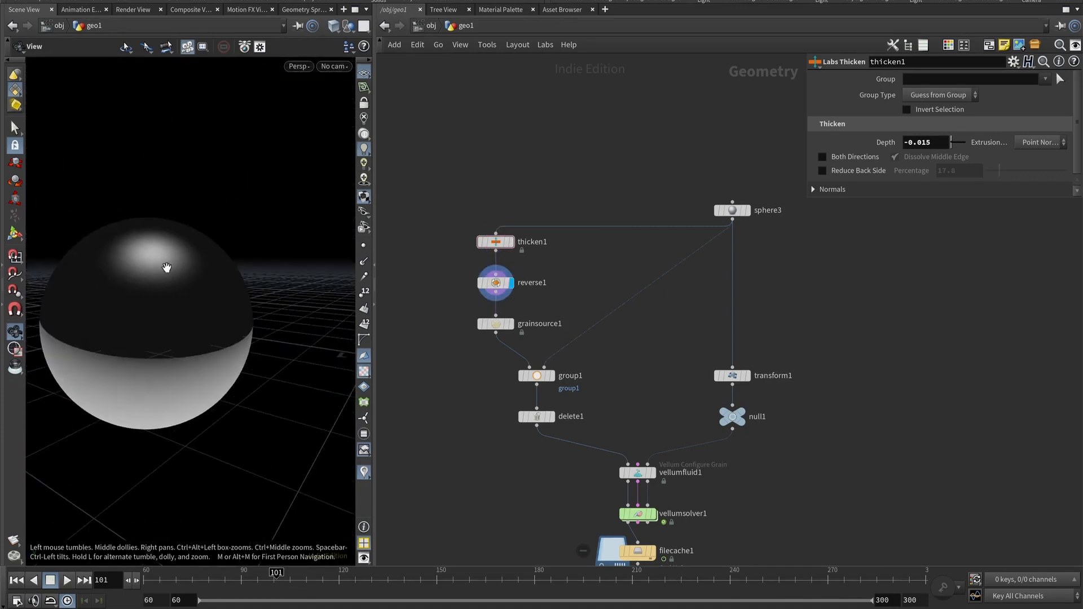
right_drag(190, 289, 229, 257)
drag(231, 296, 242, 254)
Go up to the object level, inspect rslight1's light parameters, and dive back into geo1.
click(430, 26)
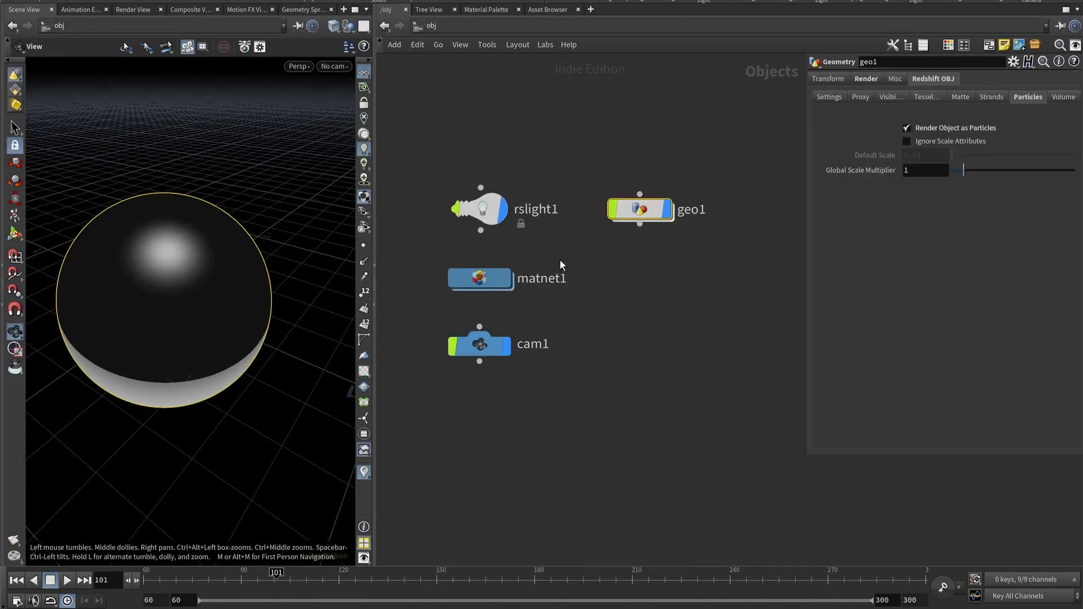
click(479, 209)
click(864, 79)
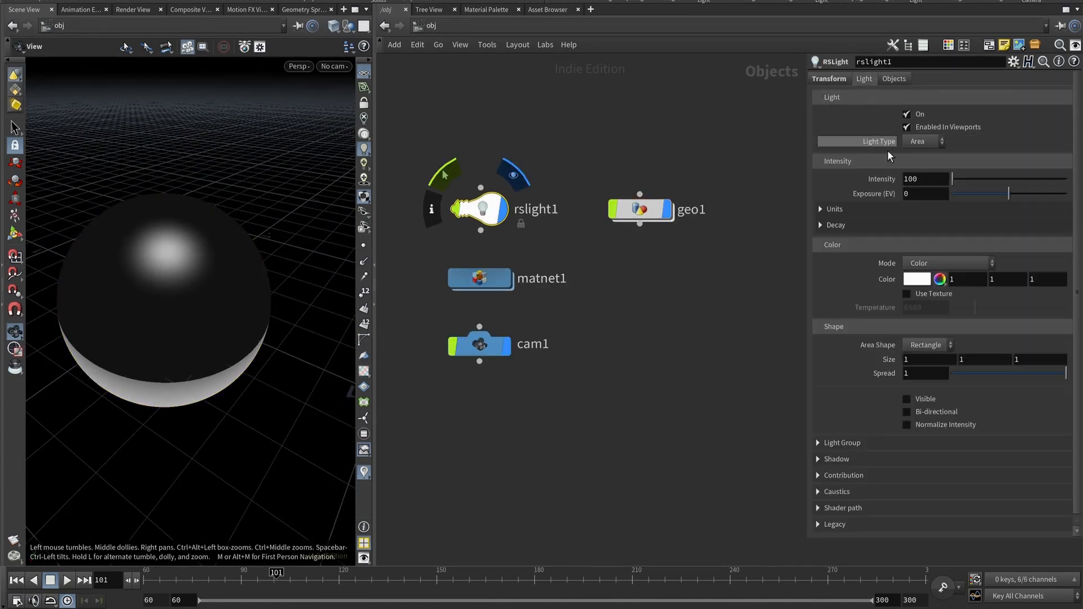
mouse_move(213, 343)
mouse_down()
mouse_move(224, 288)
mouse_move(212, 336)
mouse_up()
double_click(658, 210)
Select reverse1 and then grainsource1 to review the Grain Source parameters.
drag(276, 266, 200, 307)
click(496, 283)
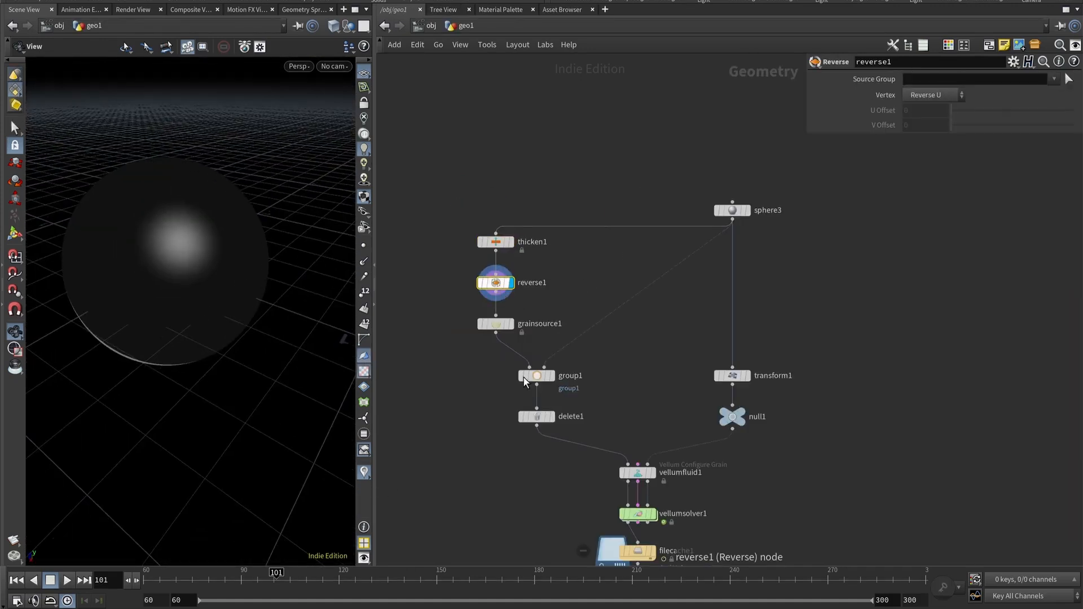
click(501, 325)
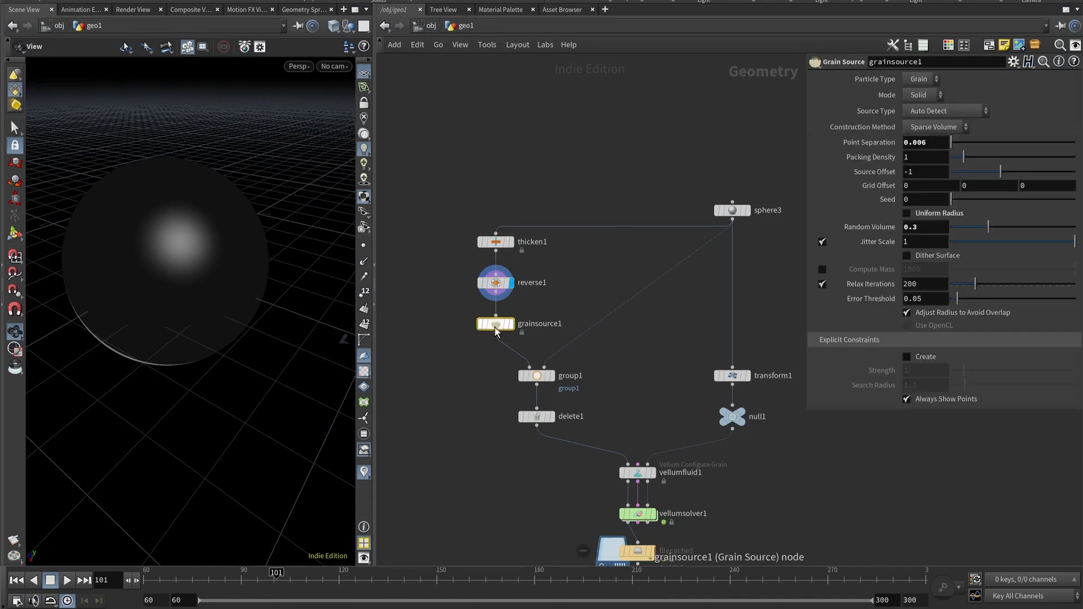
Set the playback range start to 0 and move the time slider to frame 0.
double_click(158, 604)
text(0)
key(Tab)
text(0)
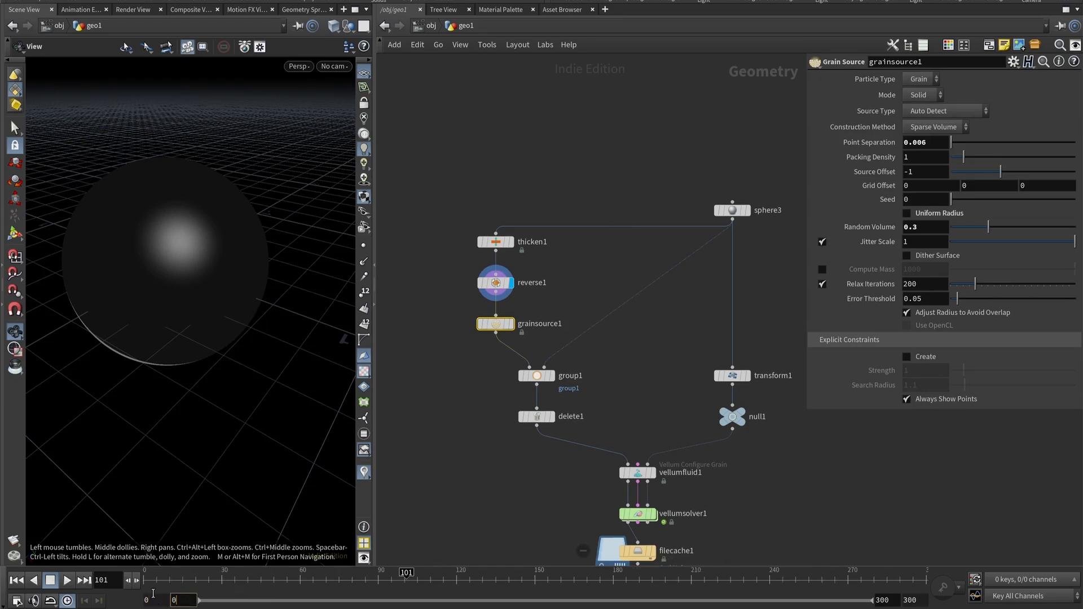
key(Return)
drag(173, 588, 20, 589)
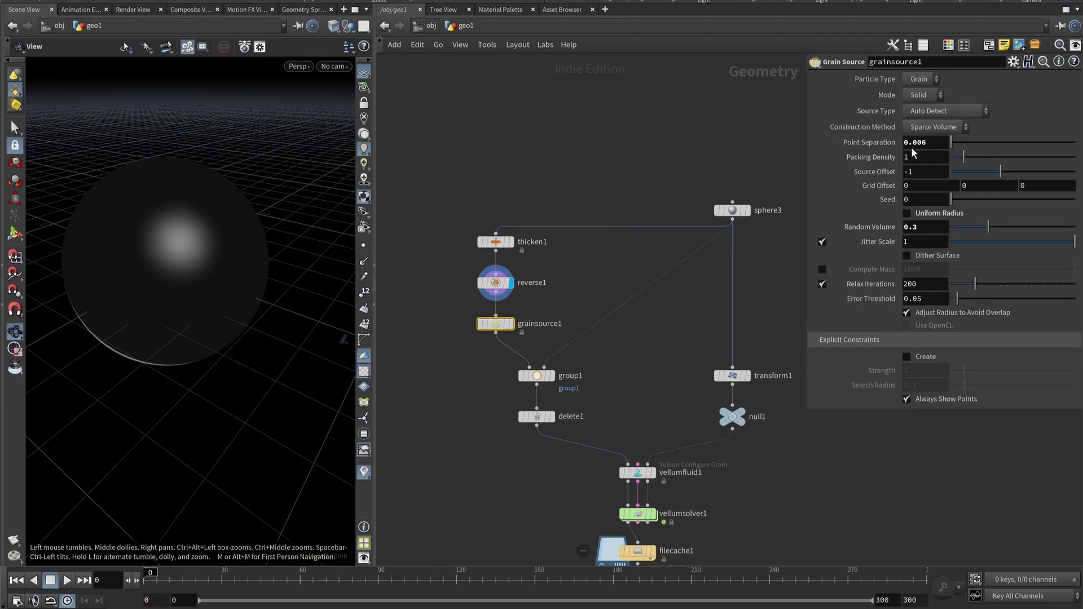
Set the grain source's Point Separation to 0.01.
click(932, 128)
click(929, 146)
click(931, 145)
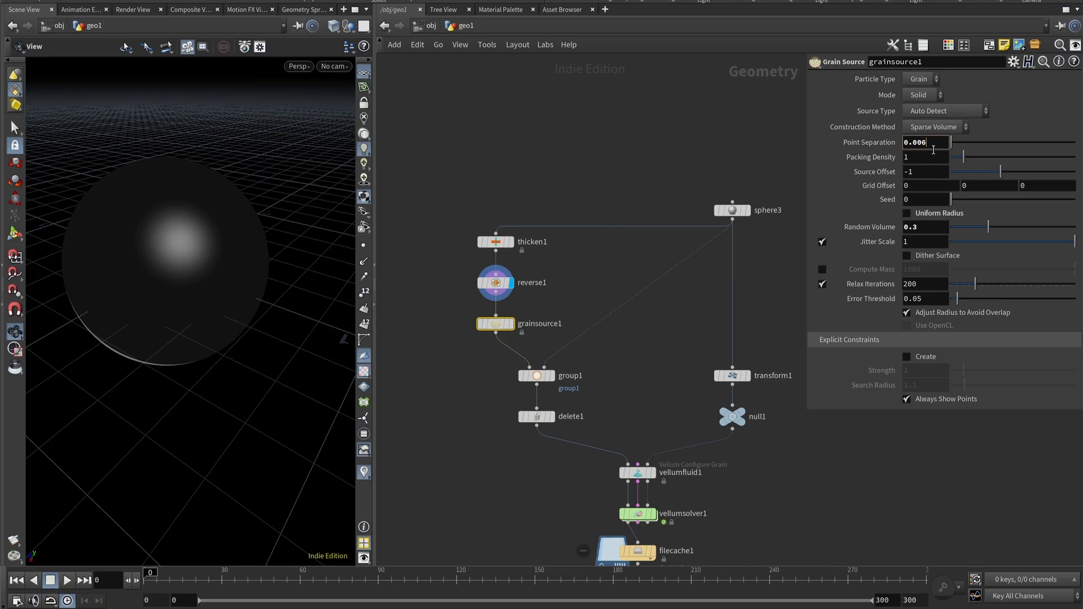
key(BackSpace)
text(1)
key(Return)
click(911, 228)
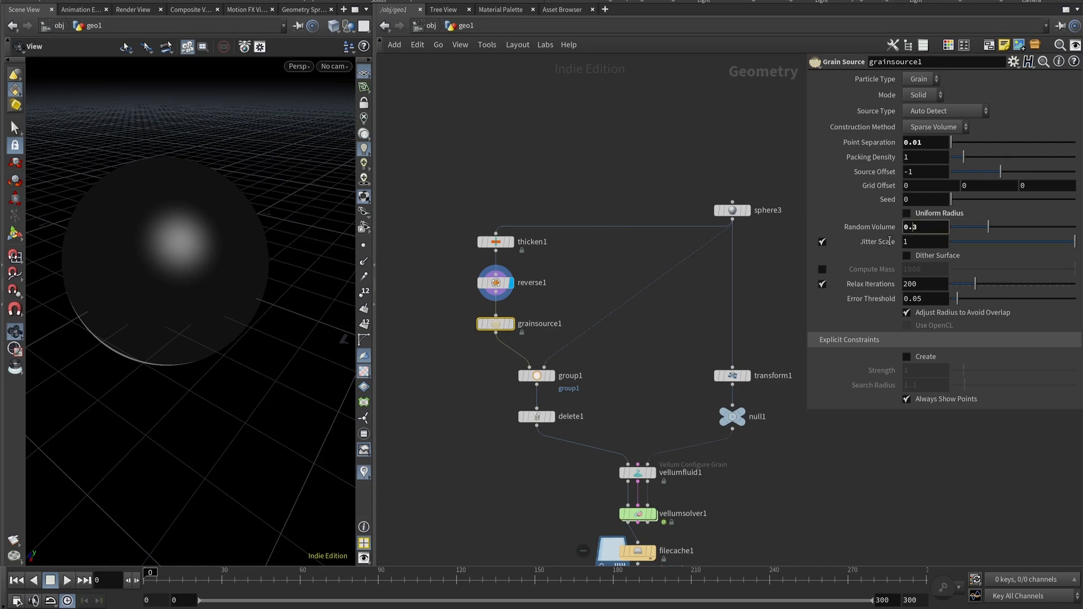
Set the display flag on grainsource1 and zoom in to examine the generated grains.
click(511, 325)
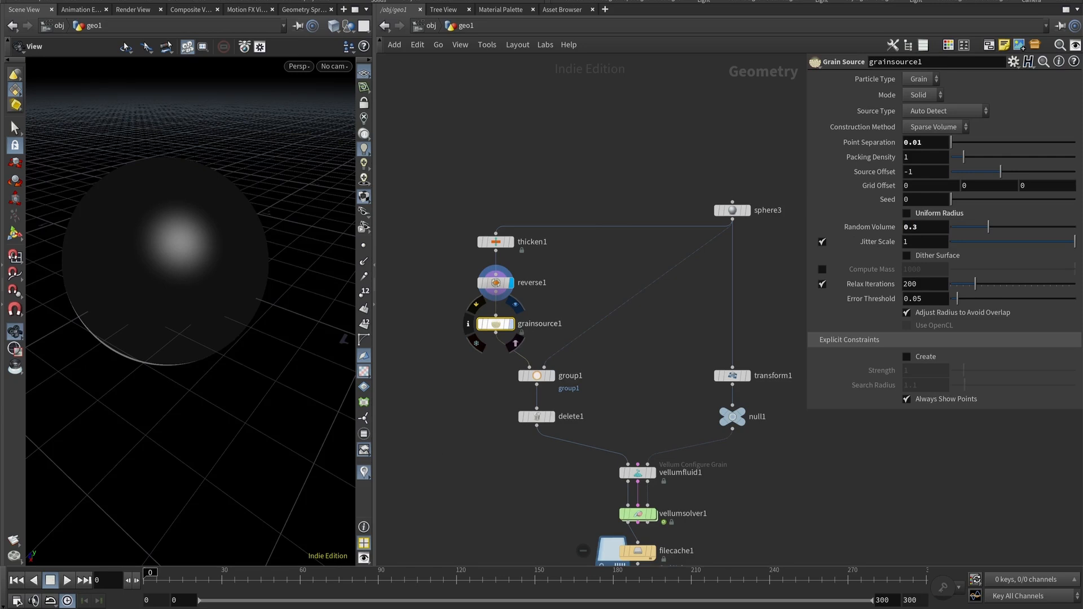
mouse_move(191, 277)
mouse_down()
mouse_move(162, 293)
mouse_move(191, 294)
mouse_up()
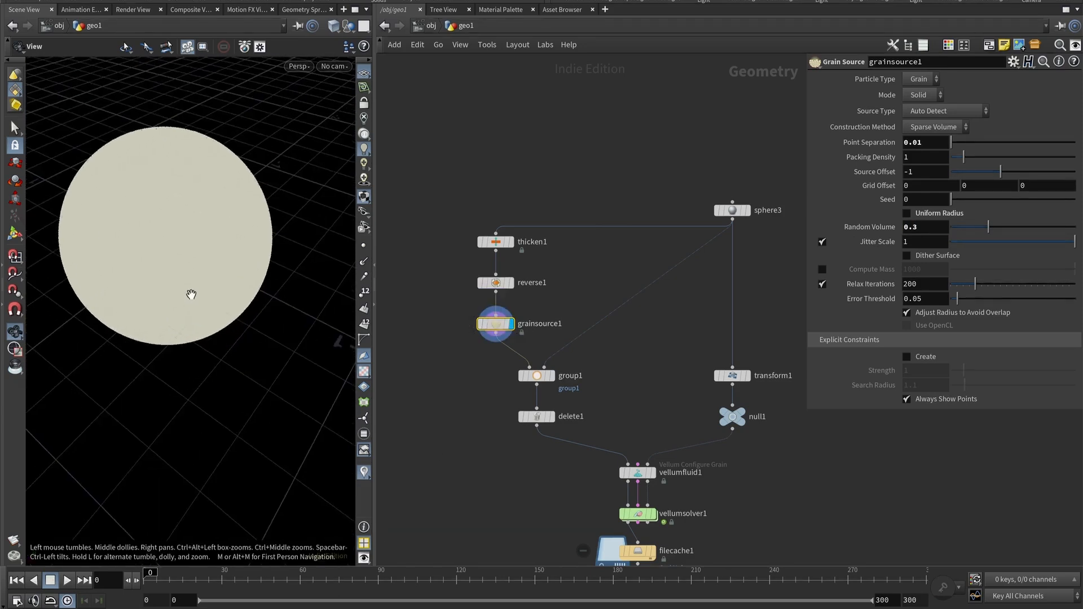
scroll(193, 220, up, 3)
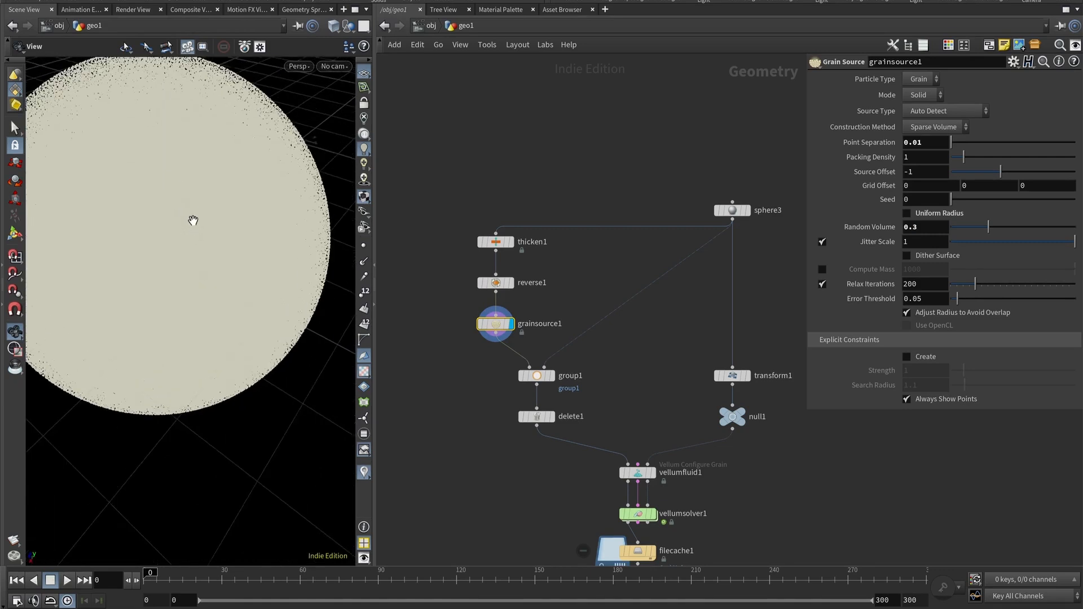
scroll(193, 219, up, 3)
scroll(193, 220, down, 5)
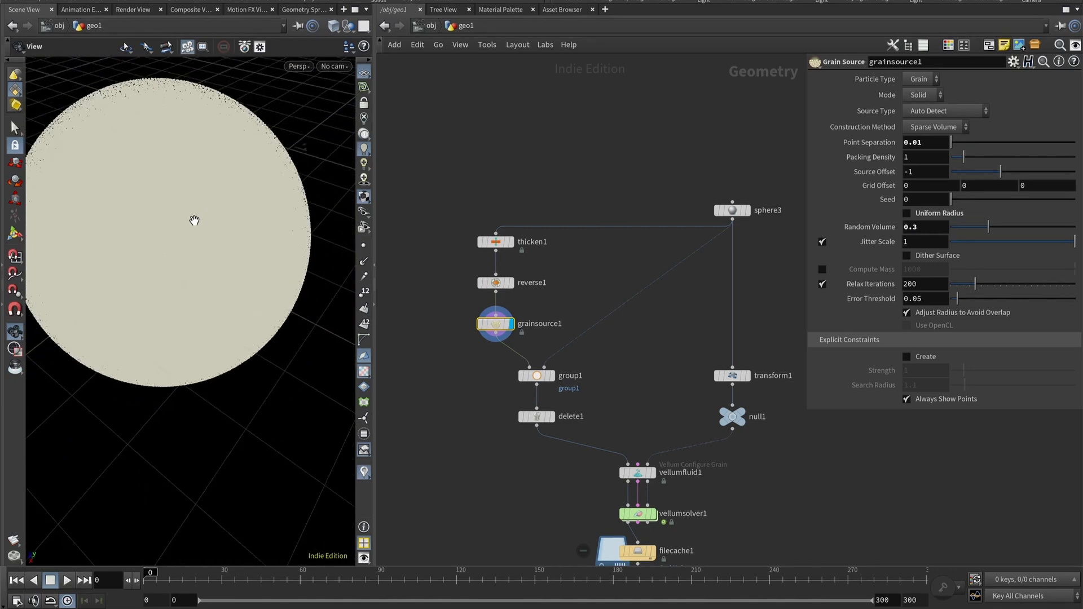
scroll(191, 226, down, 2)
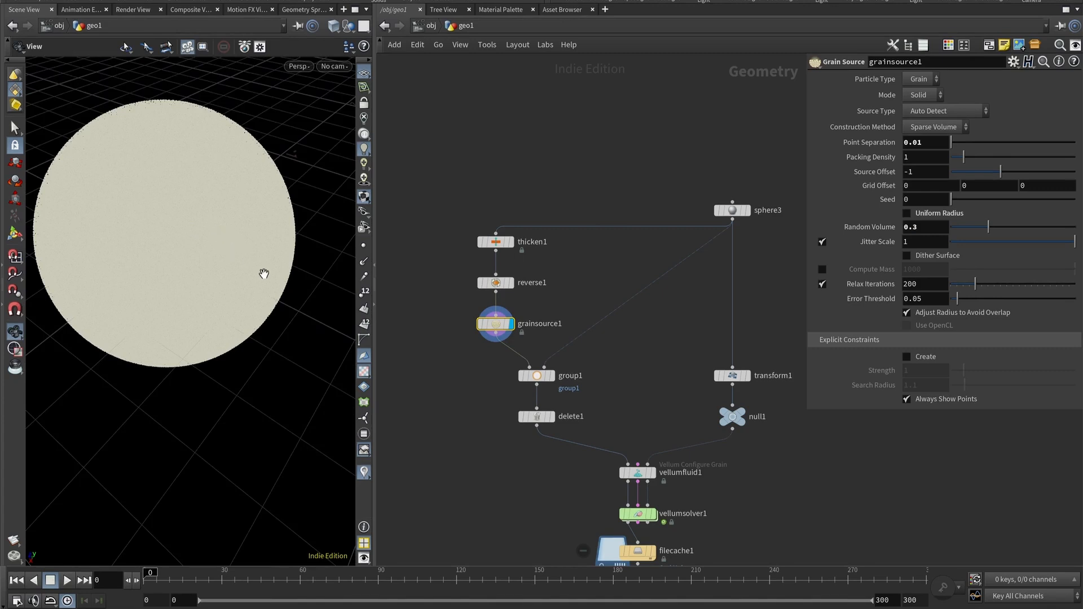
Set the display flag on group1 and review the group1, sphere3 and thicken1 parameters.
click(537, 374)
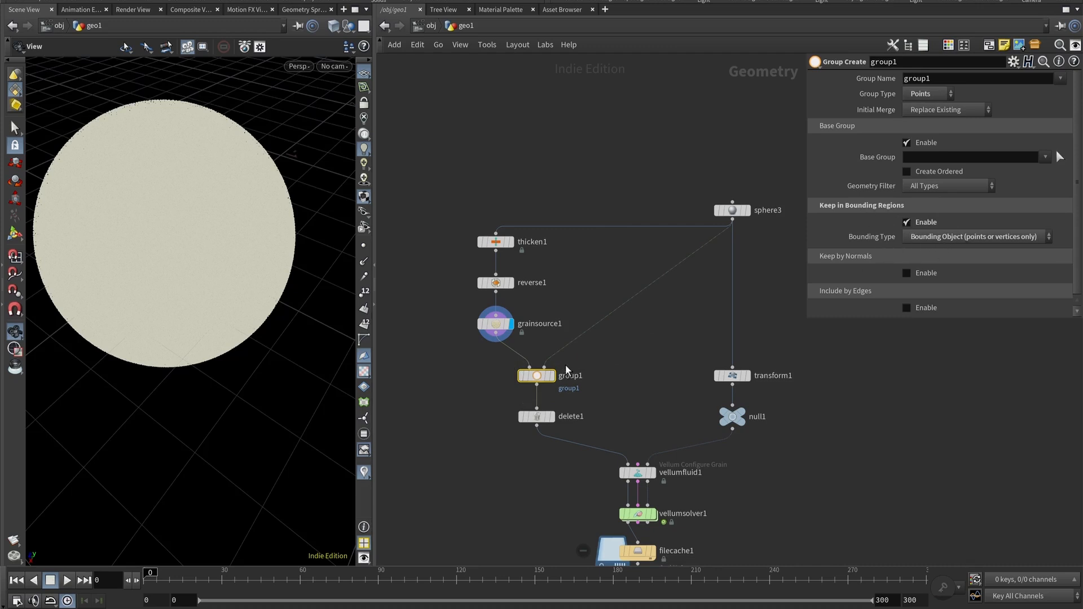
click(732, 211)
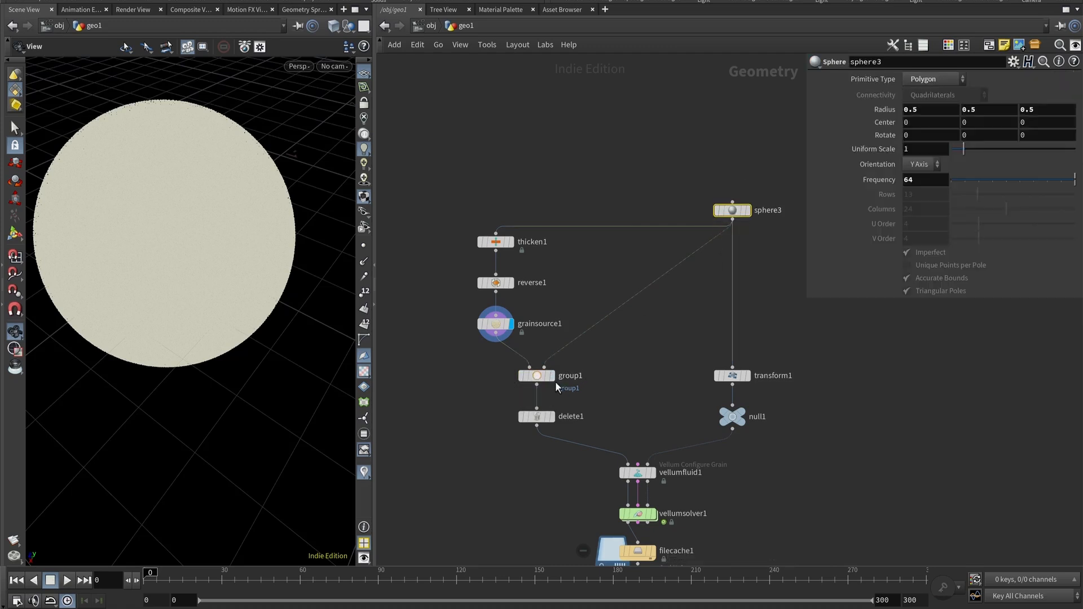
click(552, 376)
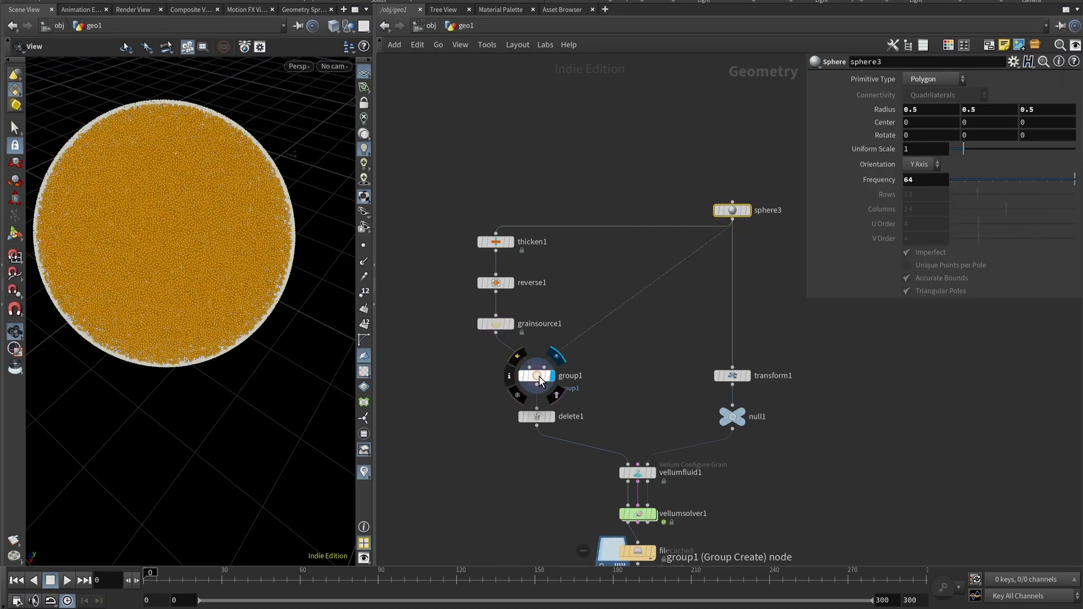
click(539, 377)
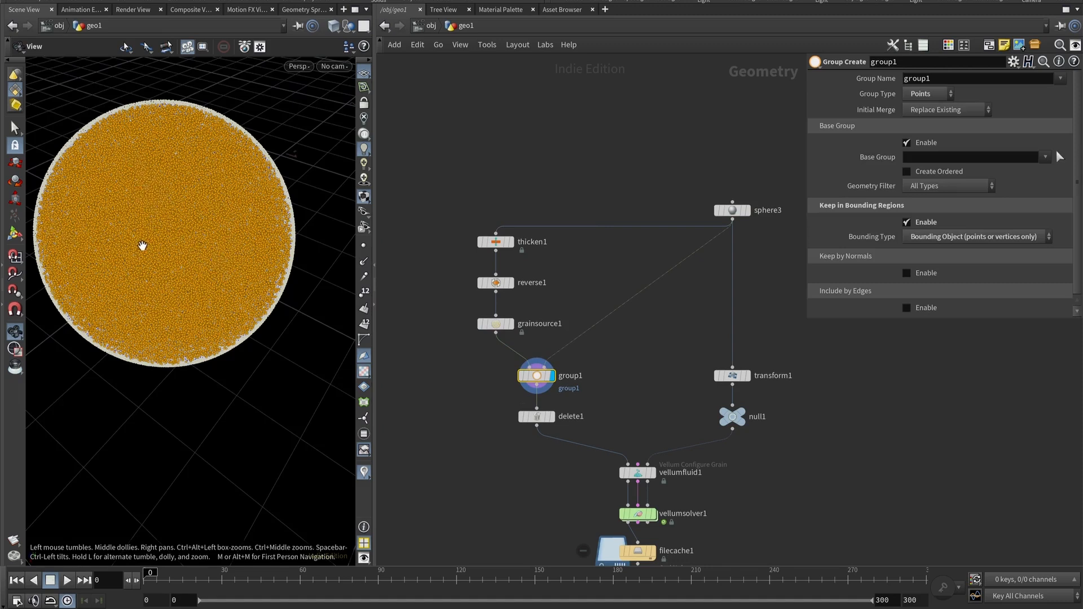
click(495, 243)
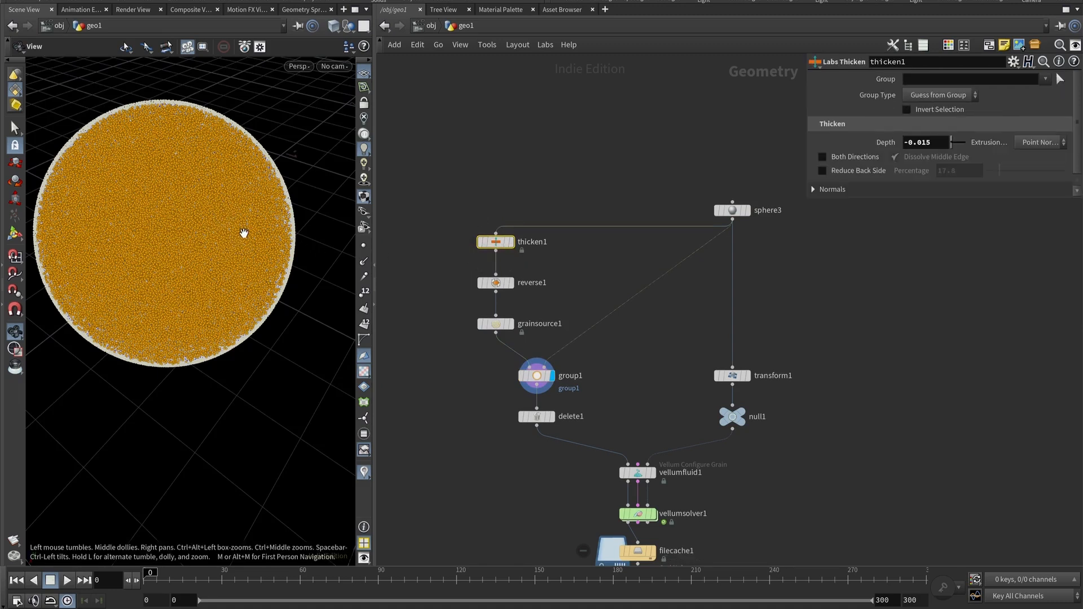
Set the display flag on delete1 and inspect its Group field.
click(545, 420)
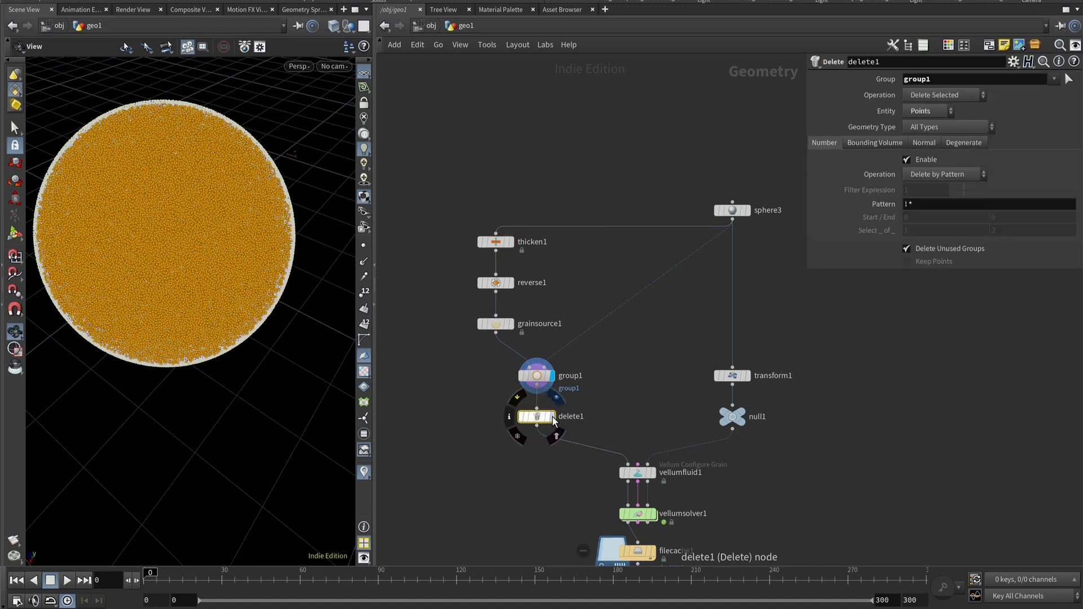
click(557, 398)
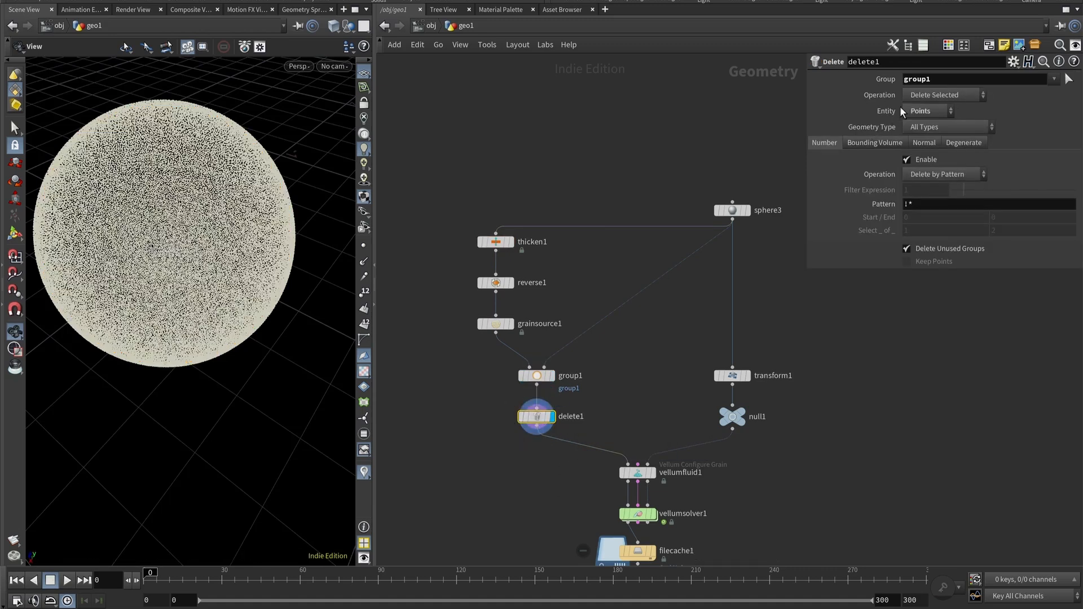
double_click(947, 77)
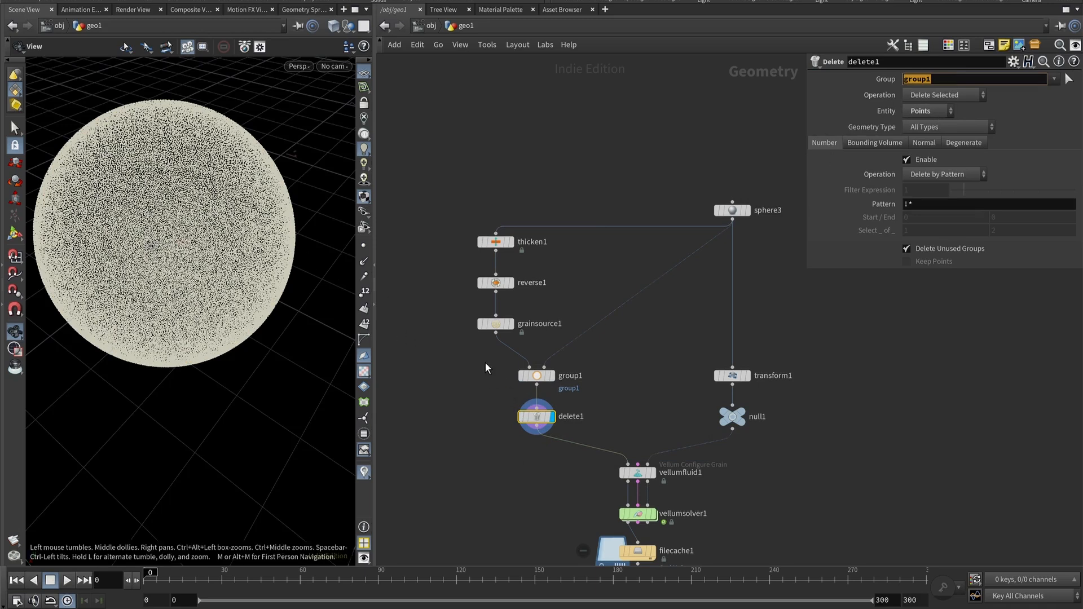
Toggle the display between group1 and delete1 and orbit to compare the remaining points.
click(551, 376)
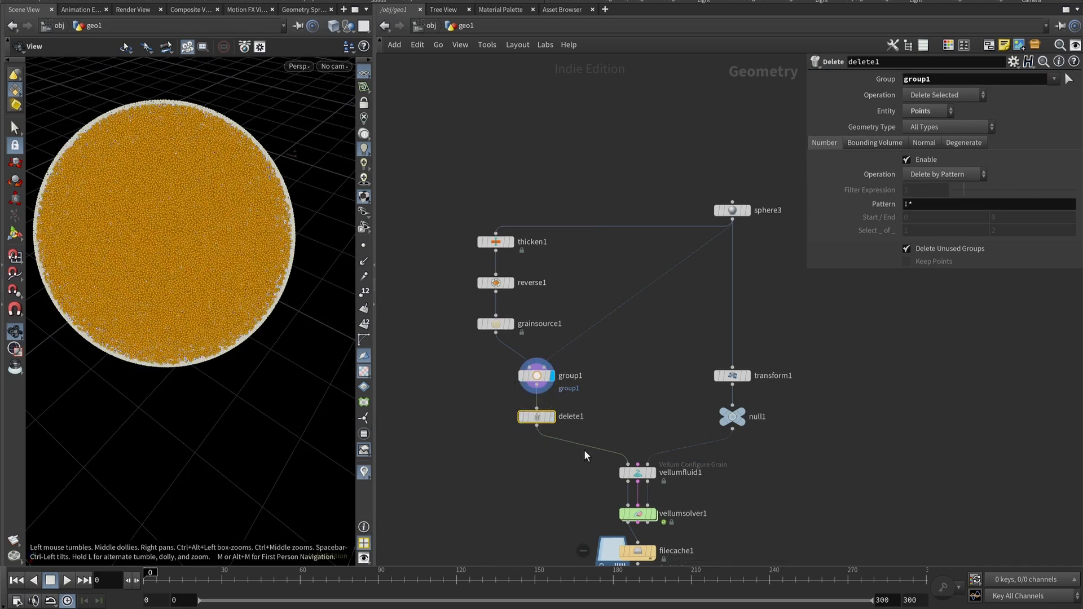
click(551, 416)
middle_drag(223, 265, 278, 221)
right_drag(279, 221, 167, 322)
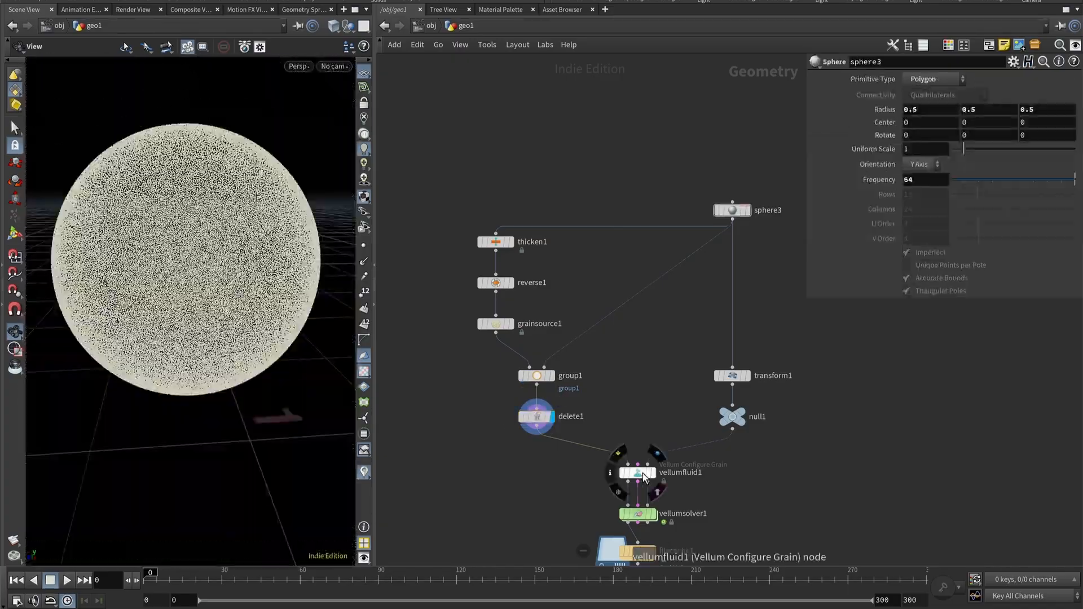
Select vellumfluid1 to review its Vellum Configure Grain physical attributes.
click(649, 477)
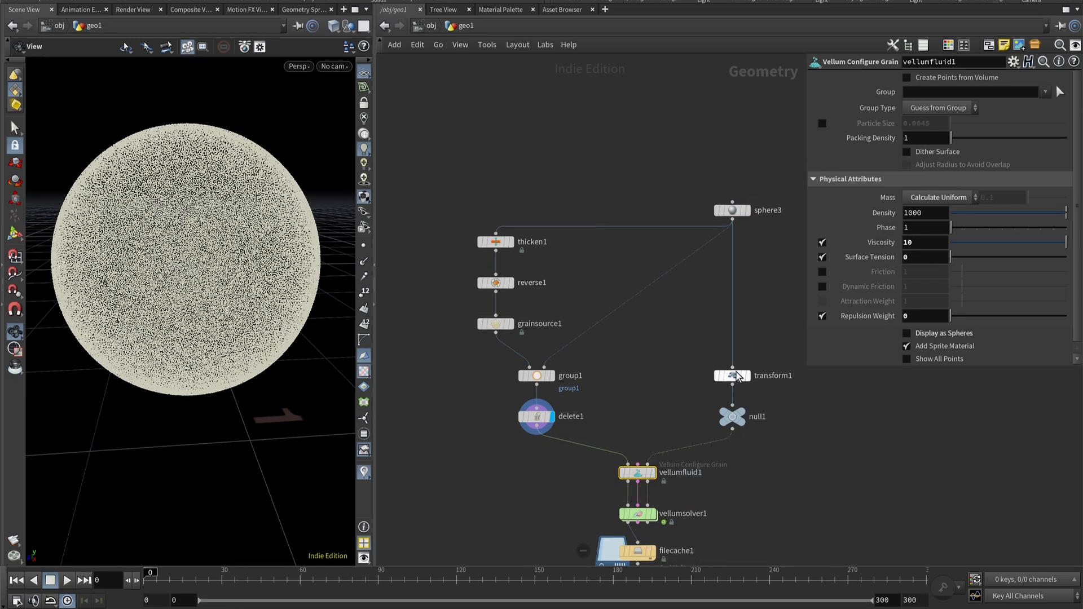
mouse_move(736, 377)
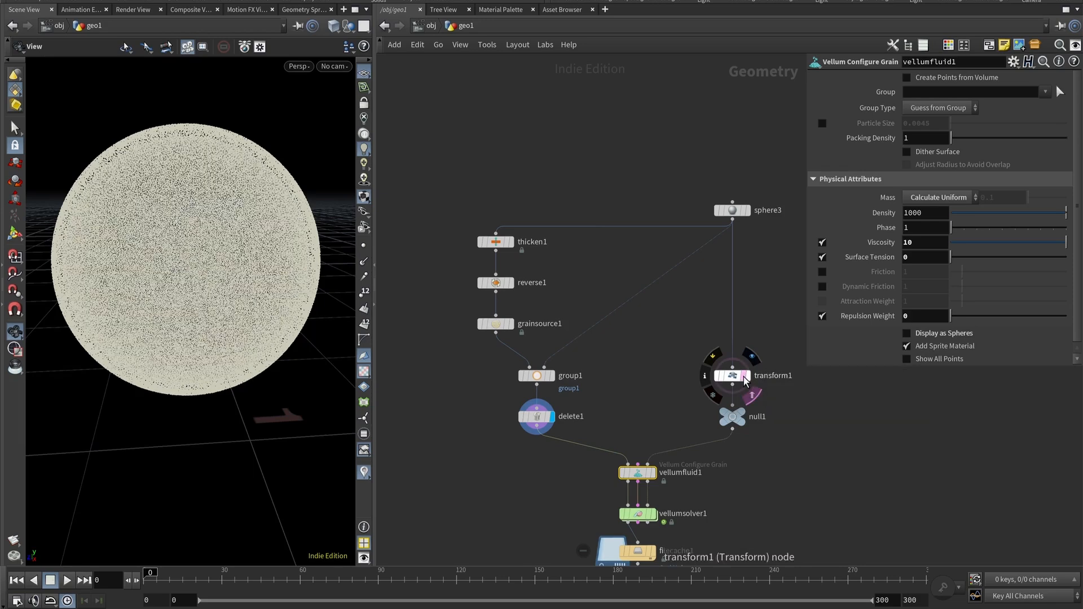
drag(285, 261, 234, 218)
Delete the transform1 and null1 nodes from the sphere branch.
click(744, 377)
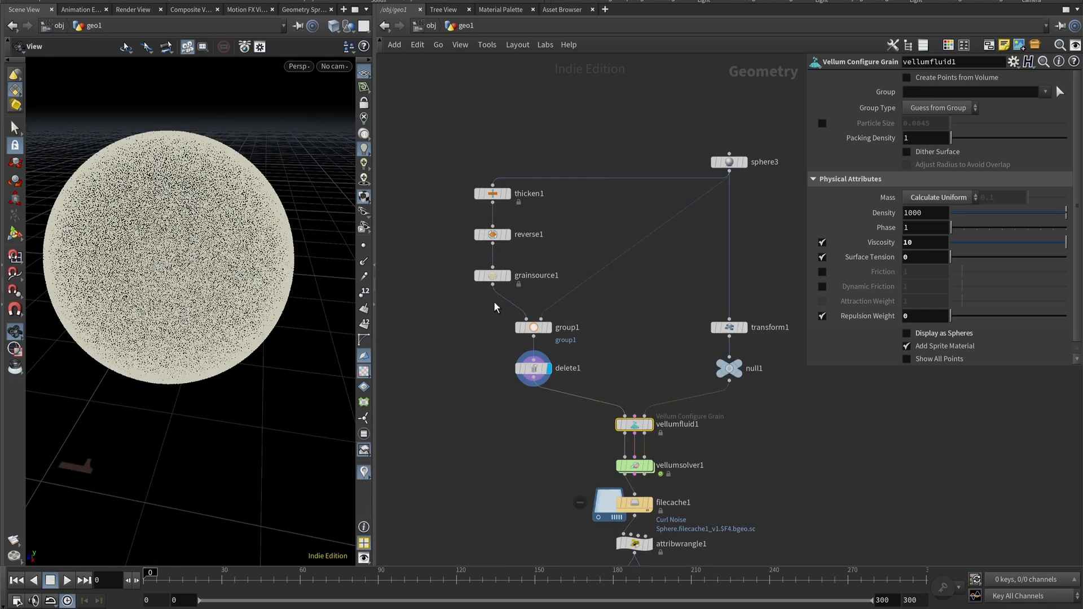
drag(704, 299, 748, 381)
key(Delete)
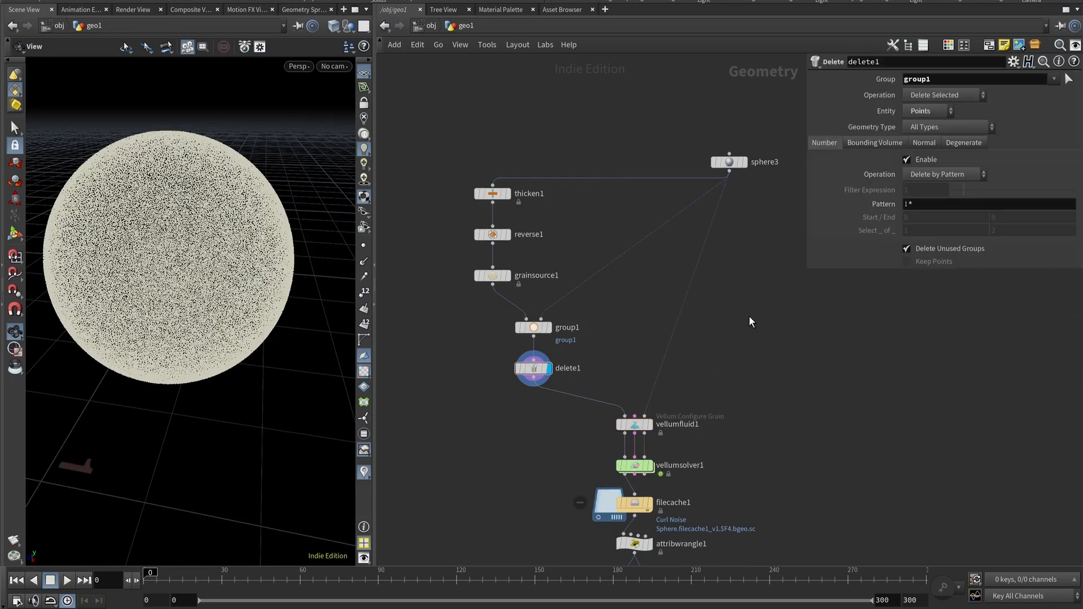
Zoom into the network, select vellumfluid1 and enable Display as Spheres.
middle_drag(732, 464, 722, 320)
scroll(722, 320, up, 2)
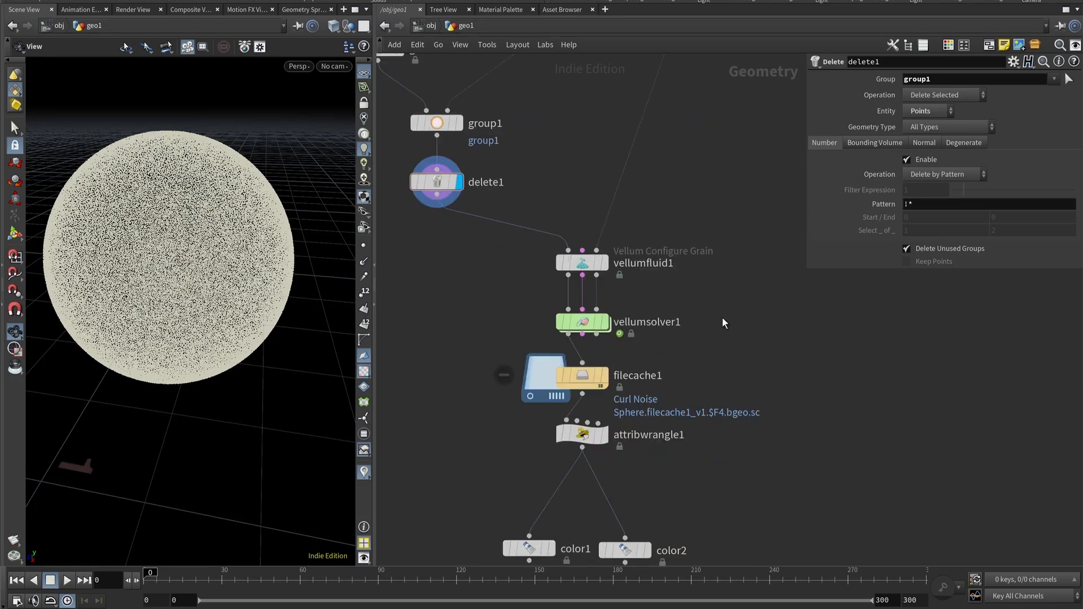
click(585, 265)
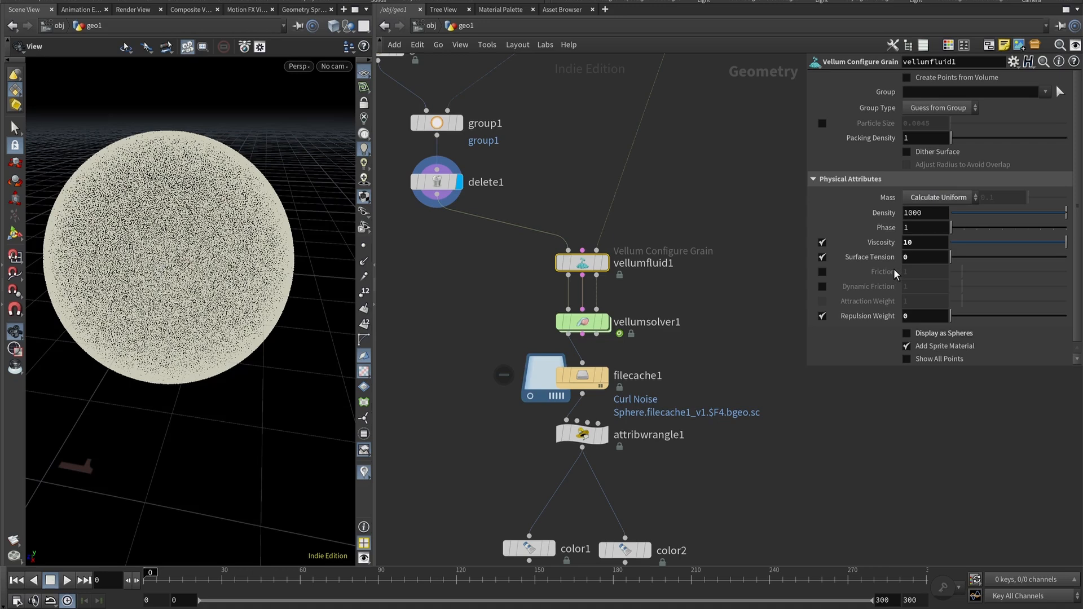
click(909, 242)
click(922, 246)
click(909, 318)
click(906, 333)
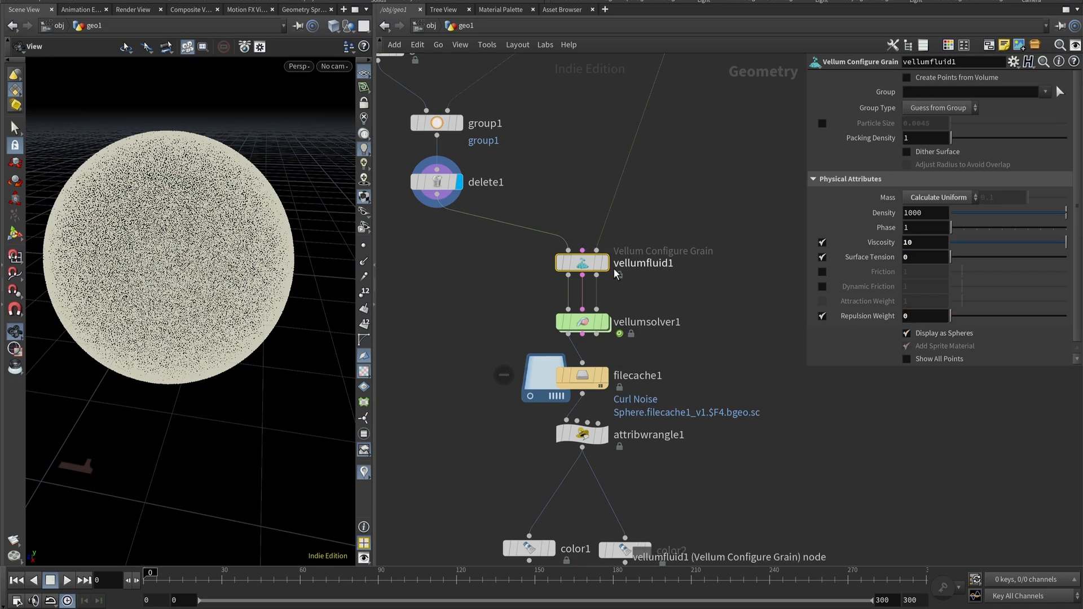
Set the display flag on vellumfluid1 and turn Display as Spheres off again.
click(605, 264)
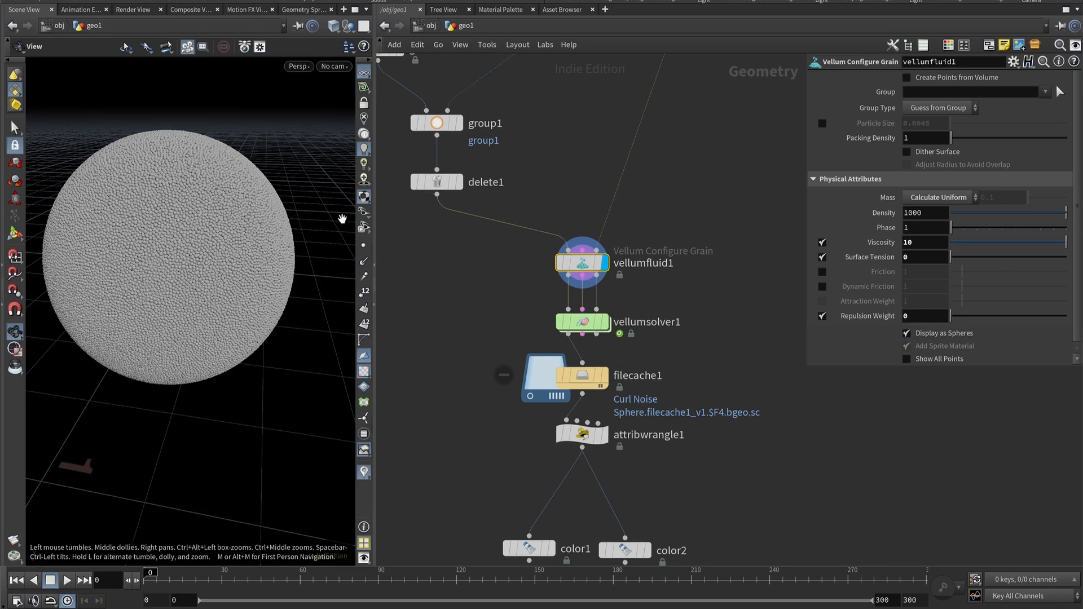
middle_drag(520, 185, 566, 269)
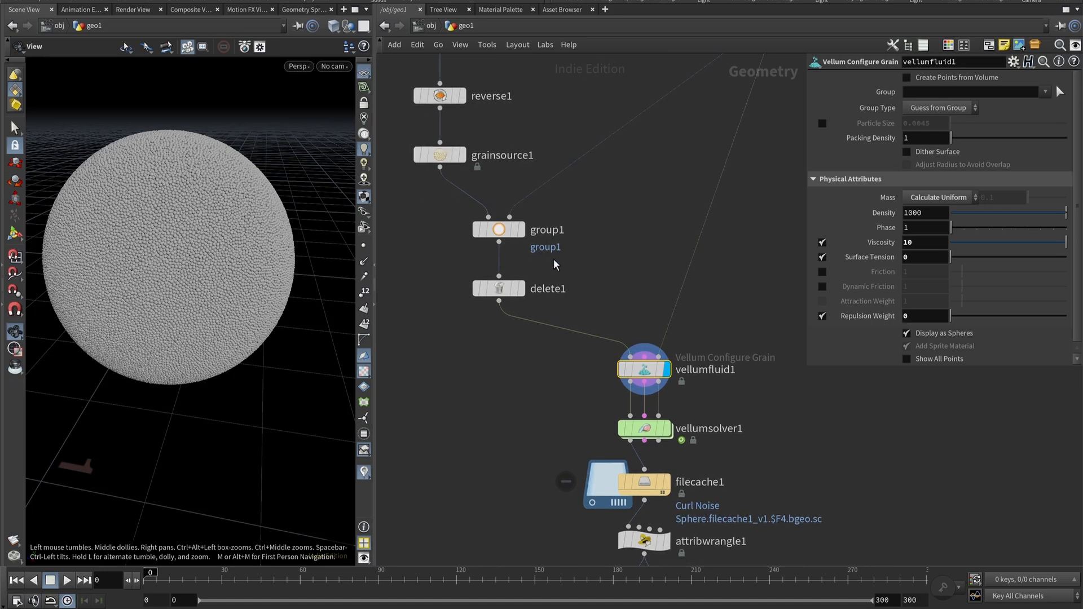
middle_drag(523, 388, 445, 262)
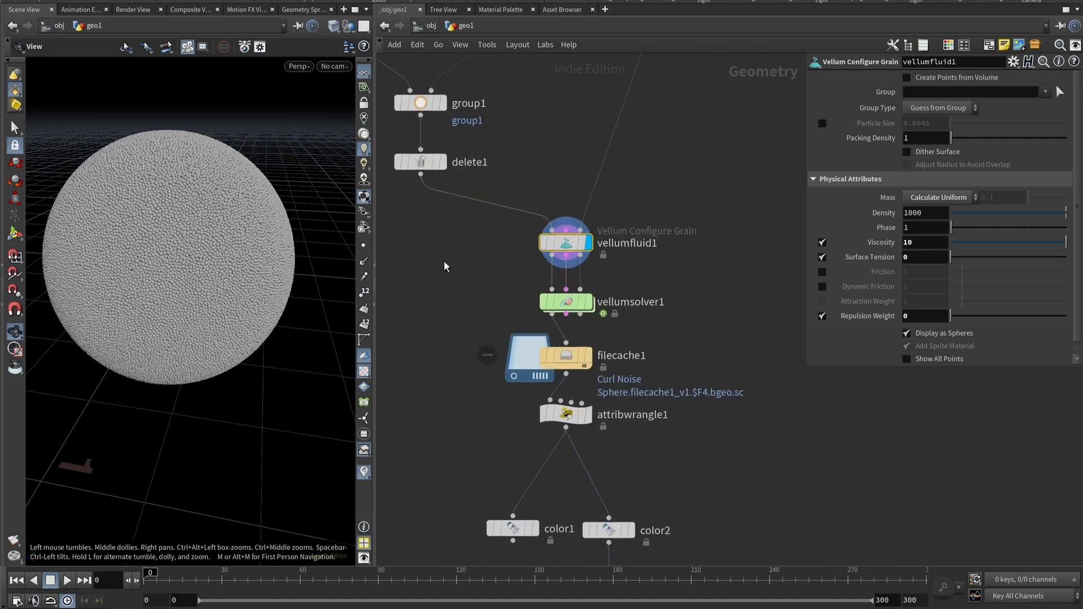
click(908, 332)
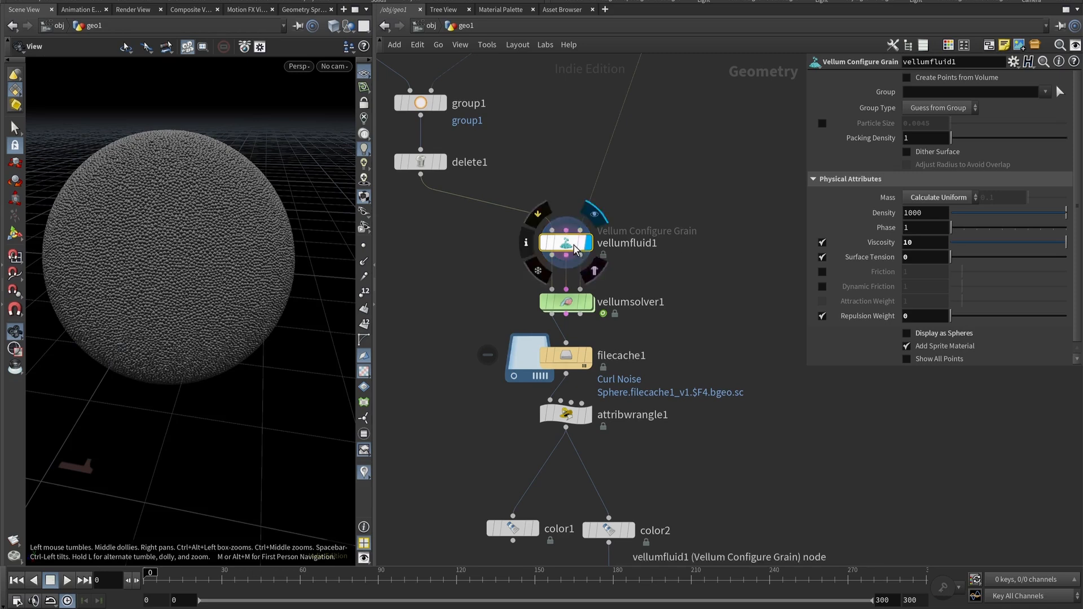
Select vellumsolver1 and review its Solver, Forces, Simulation, Advanced and Visualize settings.
click(578, 303)
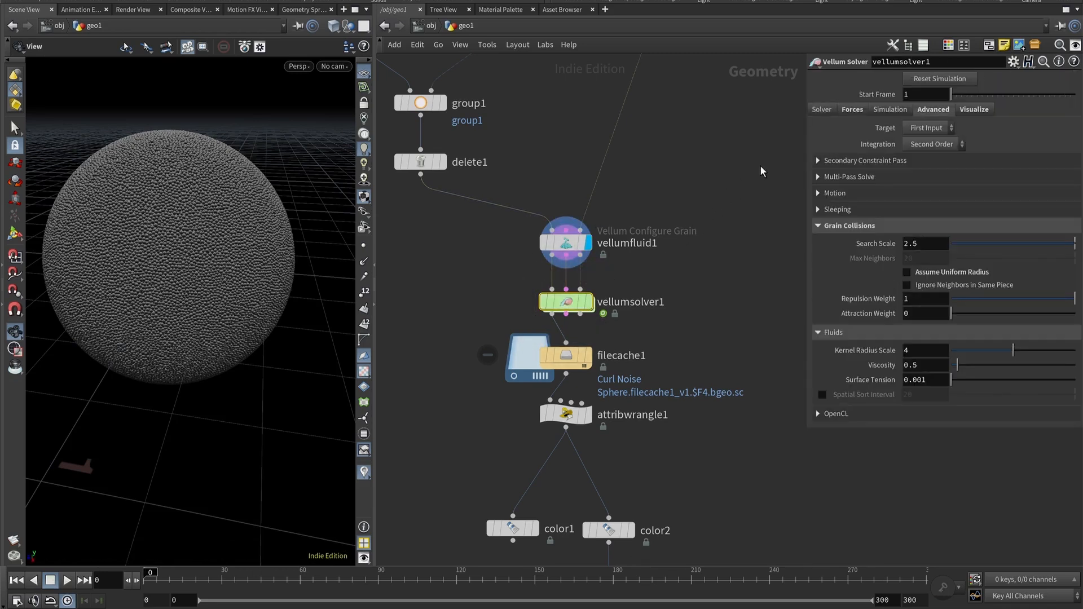
click(821, 109)
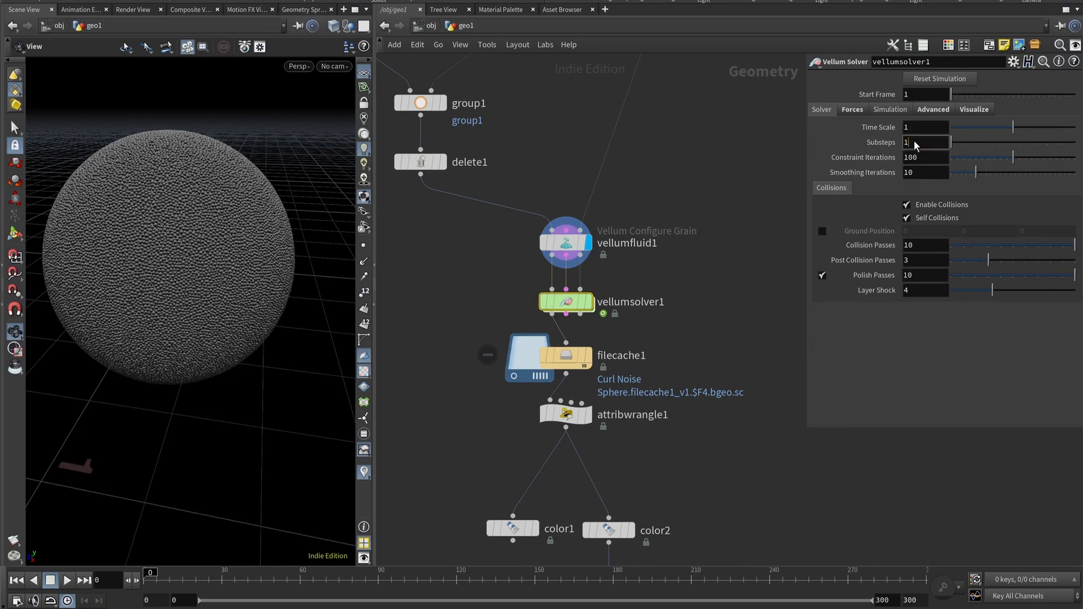
click(854, 109)
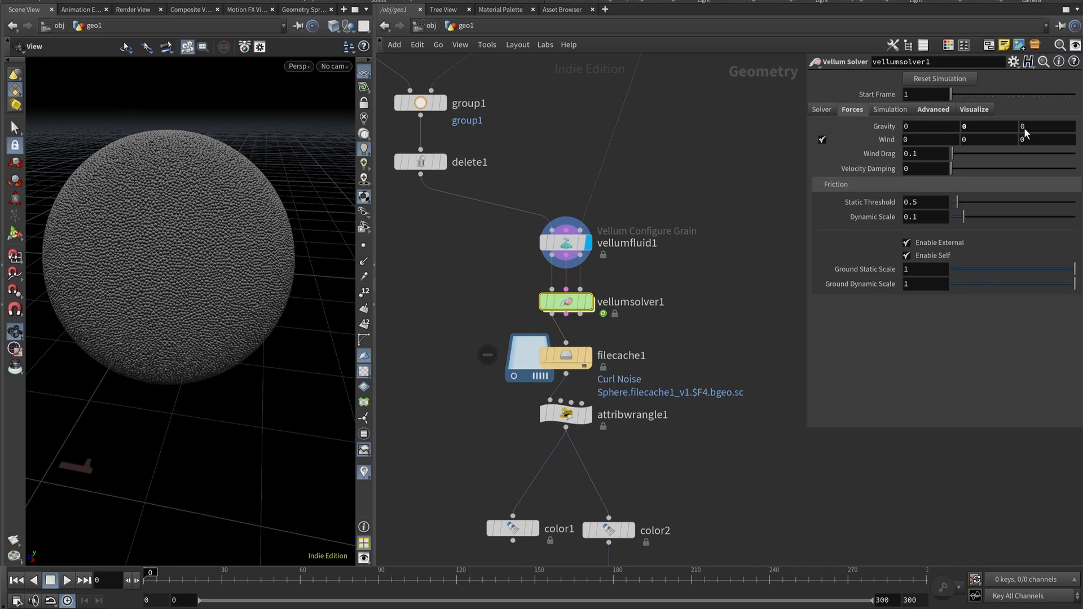
double_click(972, 125)
click(893, 110)
click(933, 110)
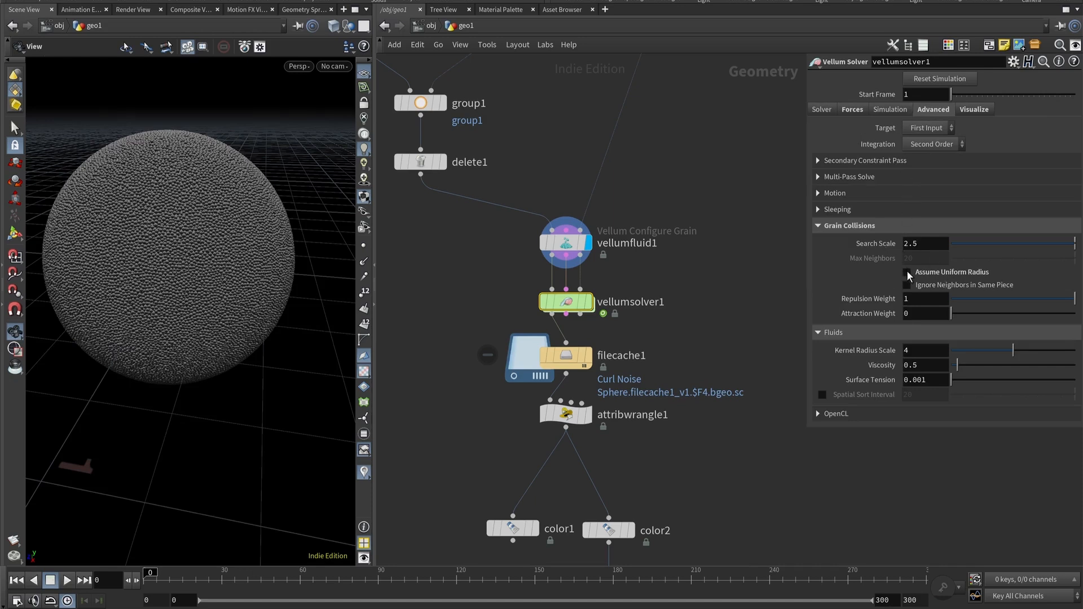
click(974, 110)
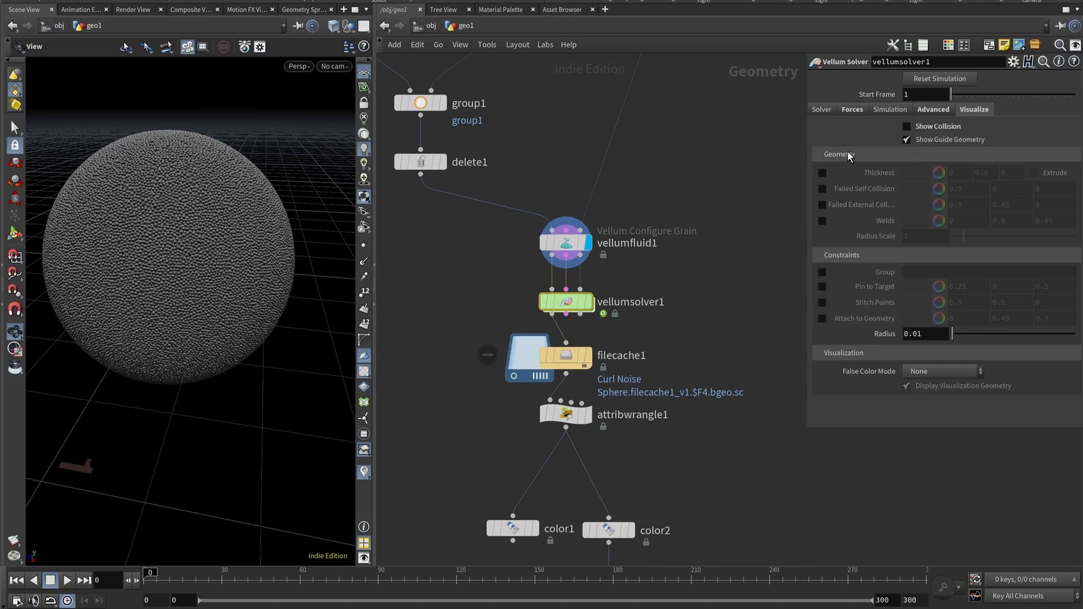
Set the display flag on vellumsolver1 while turning Show Collision on and off again.
click(908, 126)
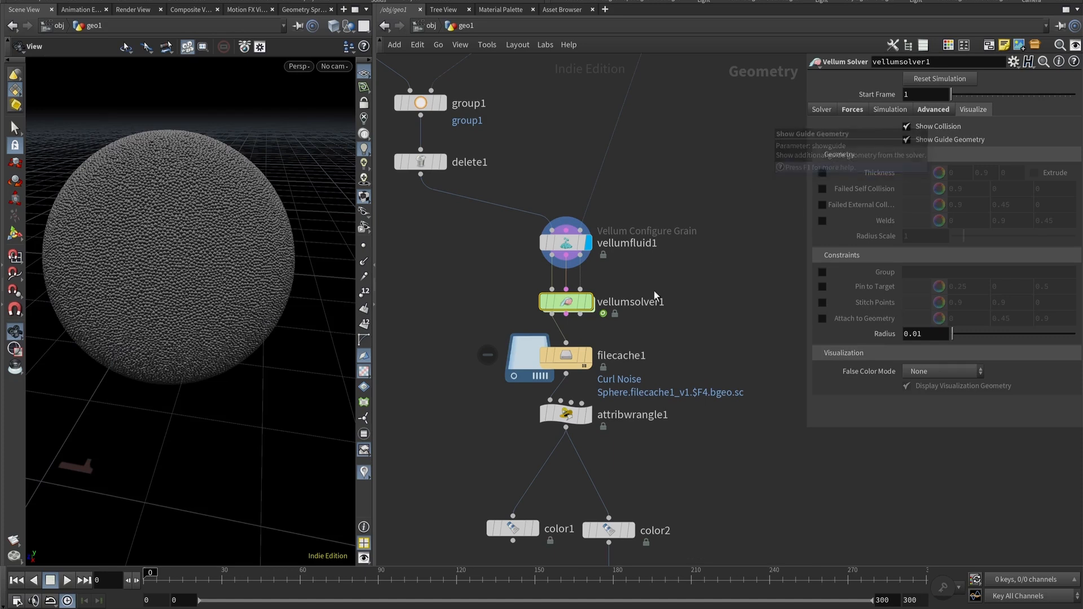
click(590, 302)
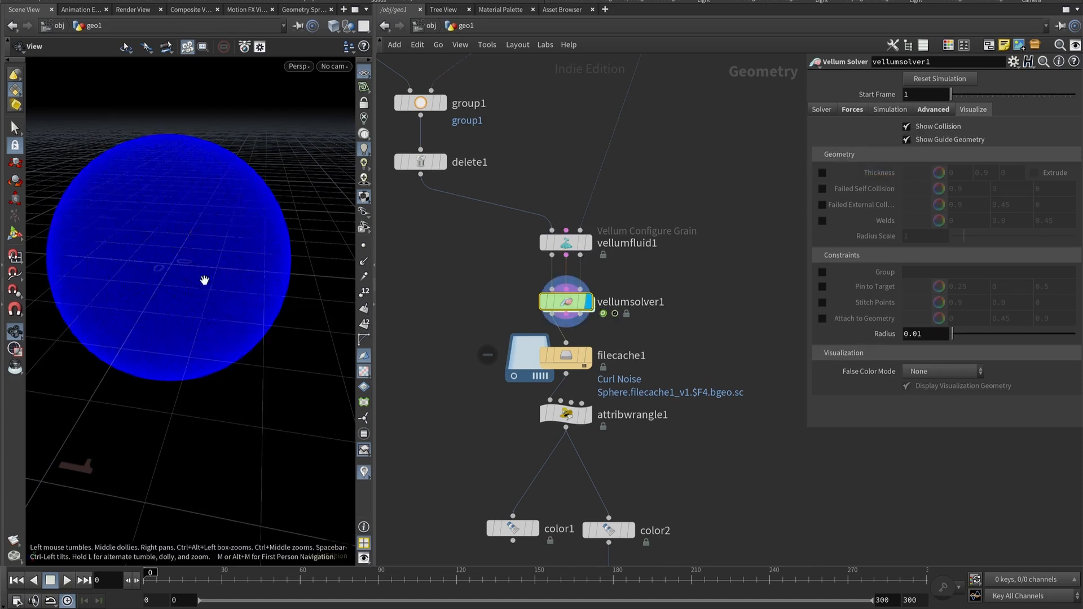
click(908, 125)
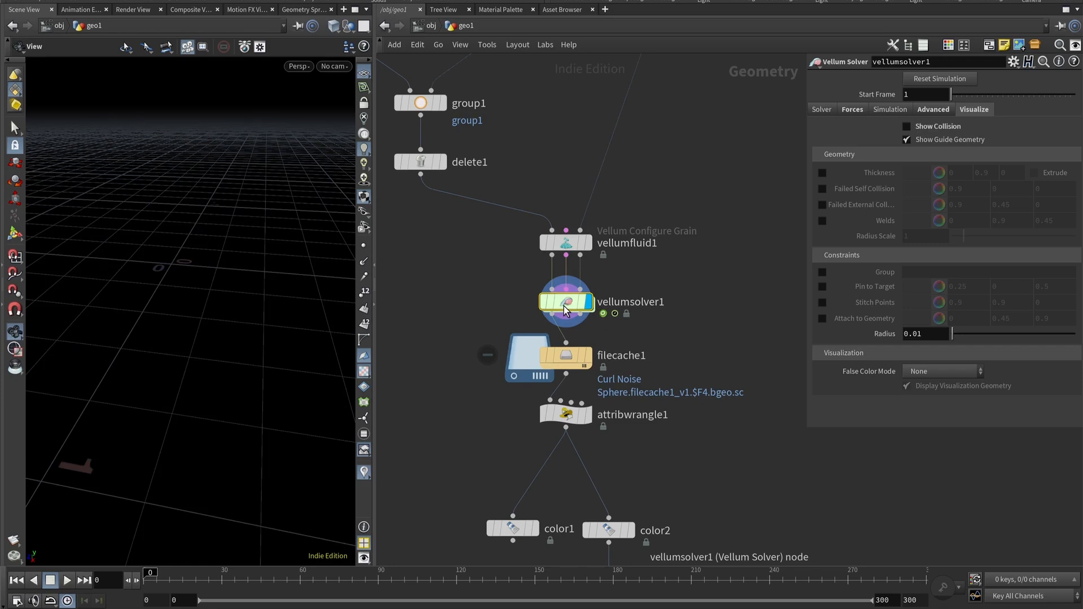
Dive into the solver's forces network and popvop1 to examine the curl noise and divide-constant nodes.
mouse_move(565, 308)
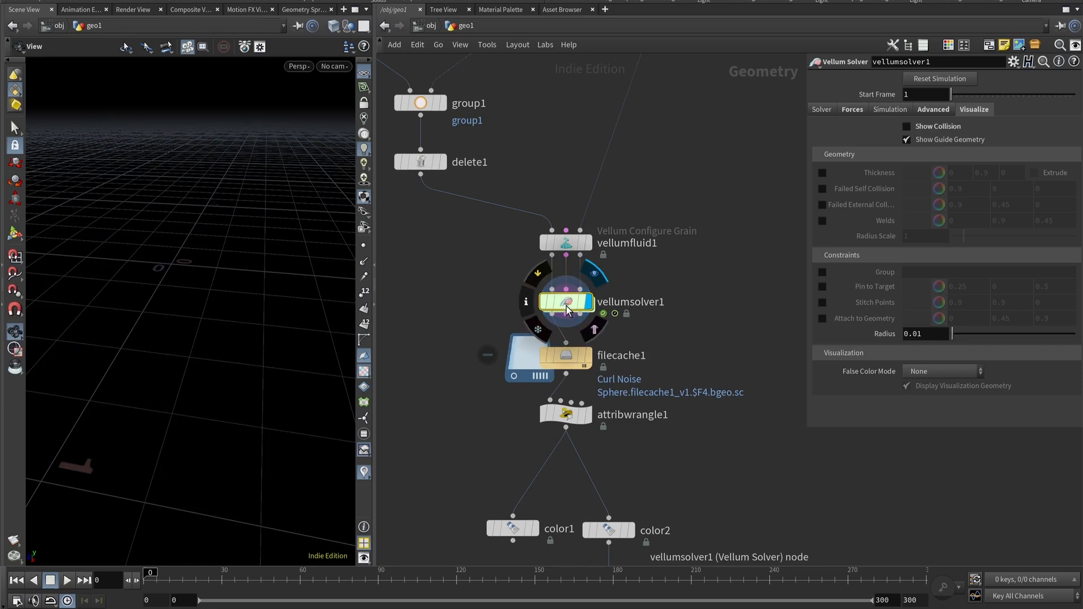
double_click(566, 305)
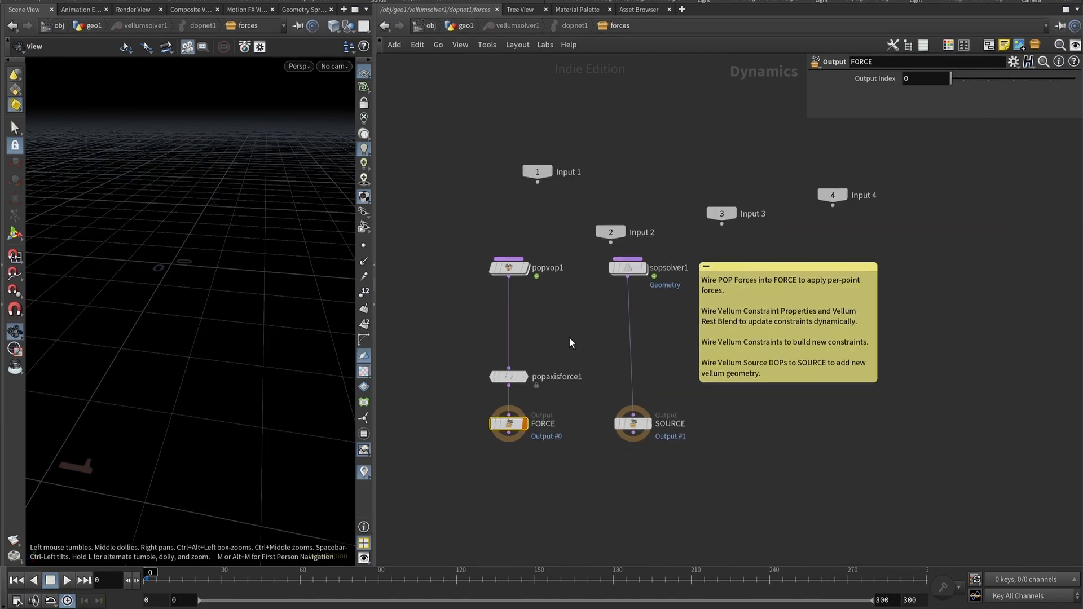
scroll(559, 334, up, 1)
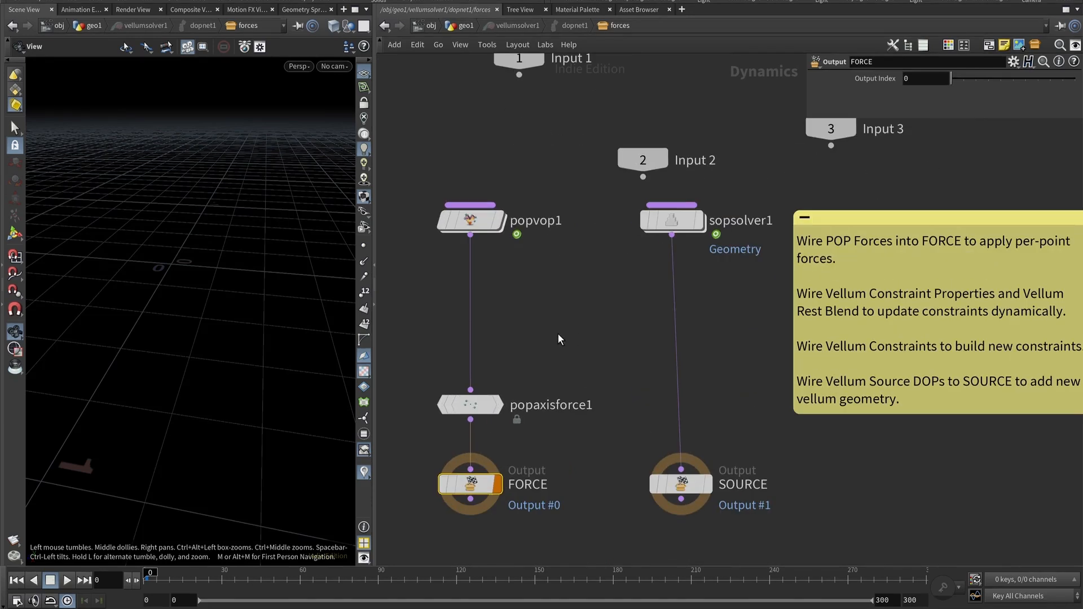
double_click(473, 220)
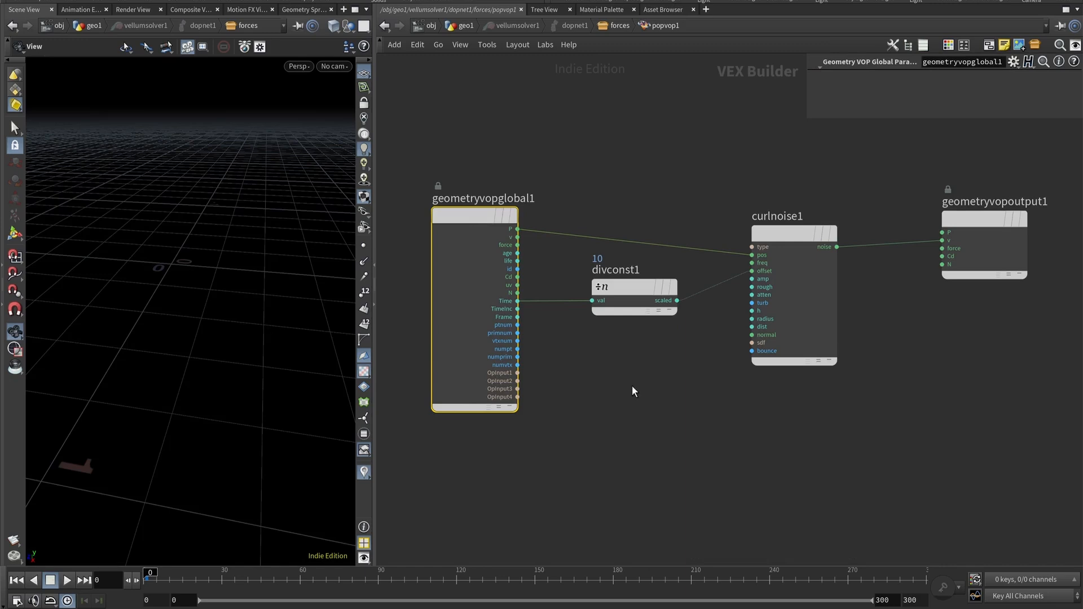
middle_drag(634, 389, 578, 370)
click(738, 248)
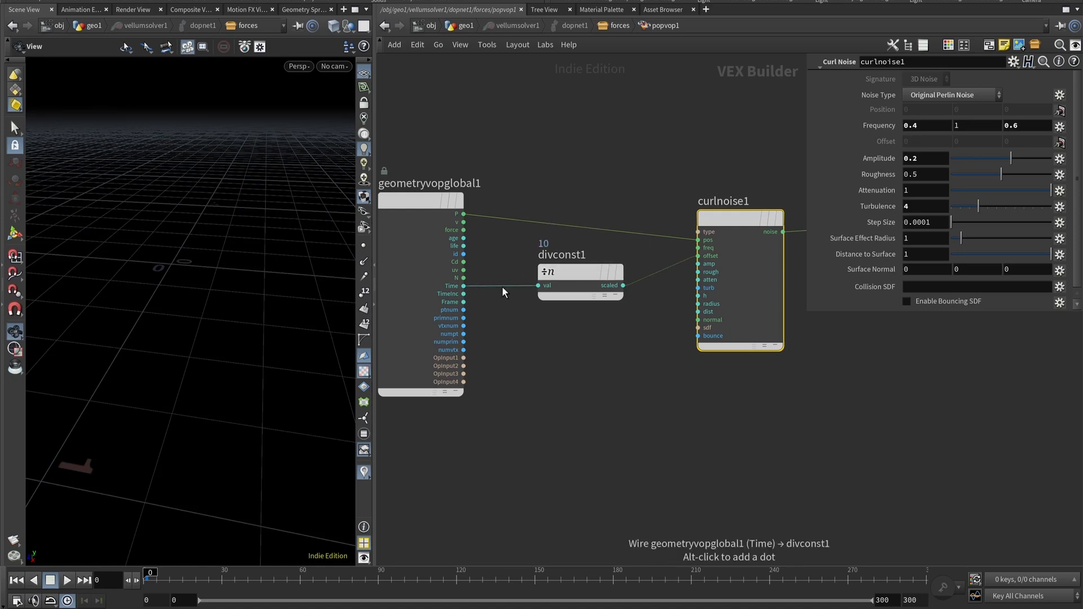
click(577, 281)
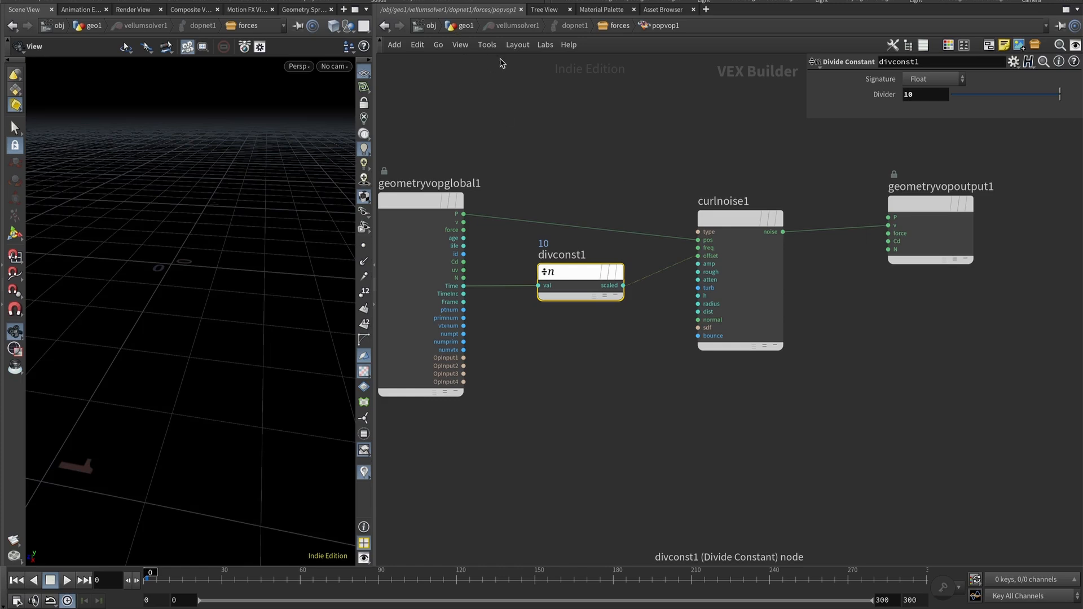
click(472, 27)
Inspect popaxisforce1's speed settings, popvop1 and sopsolver1 in the forces network.
double_click(559, 298)
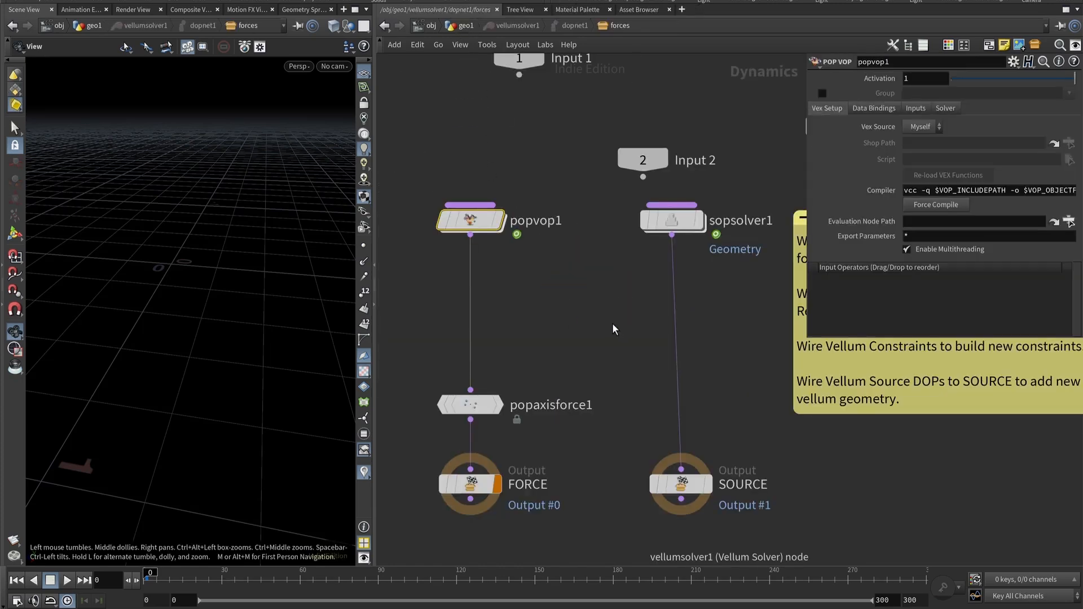
middle_drag(611, 322, 626, 275)
click(498, 357)
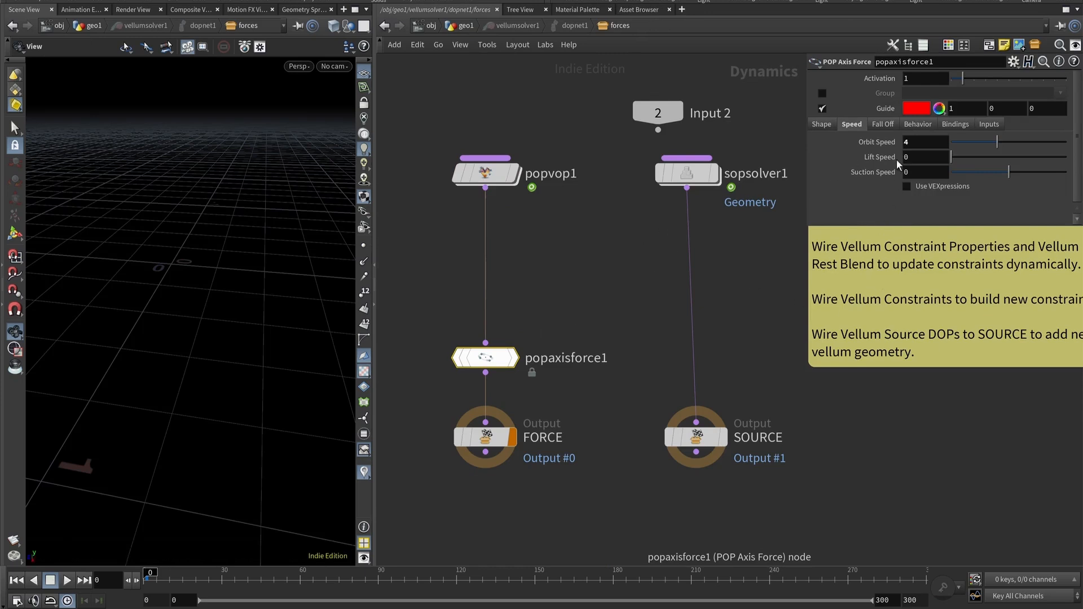
click(908, 144)
drag(894, 330, 884, 422)
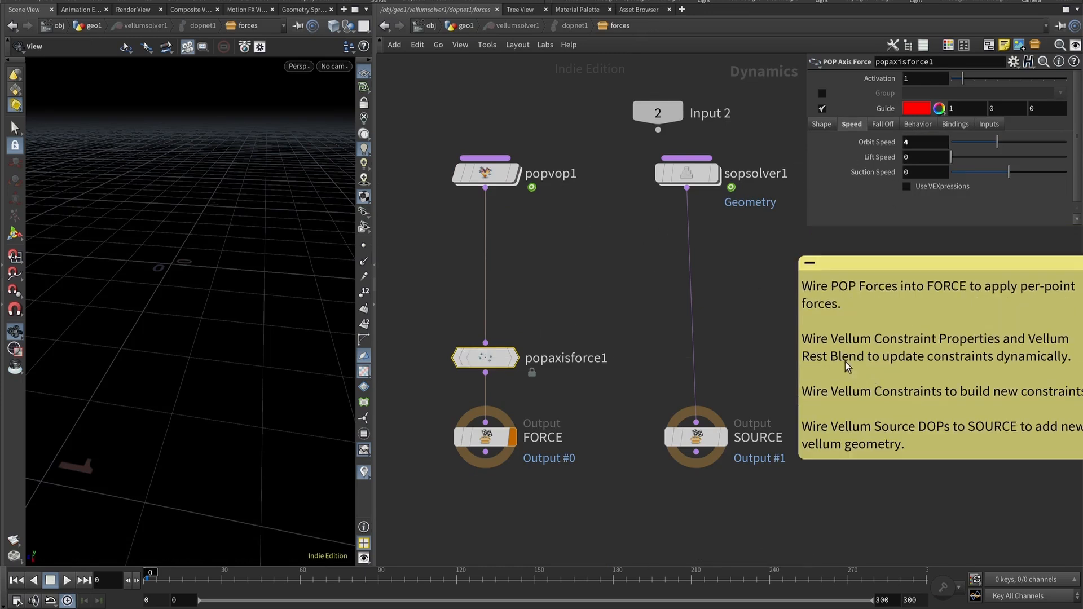
click(483, 179)
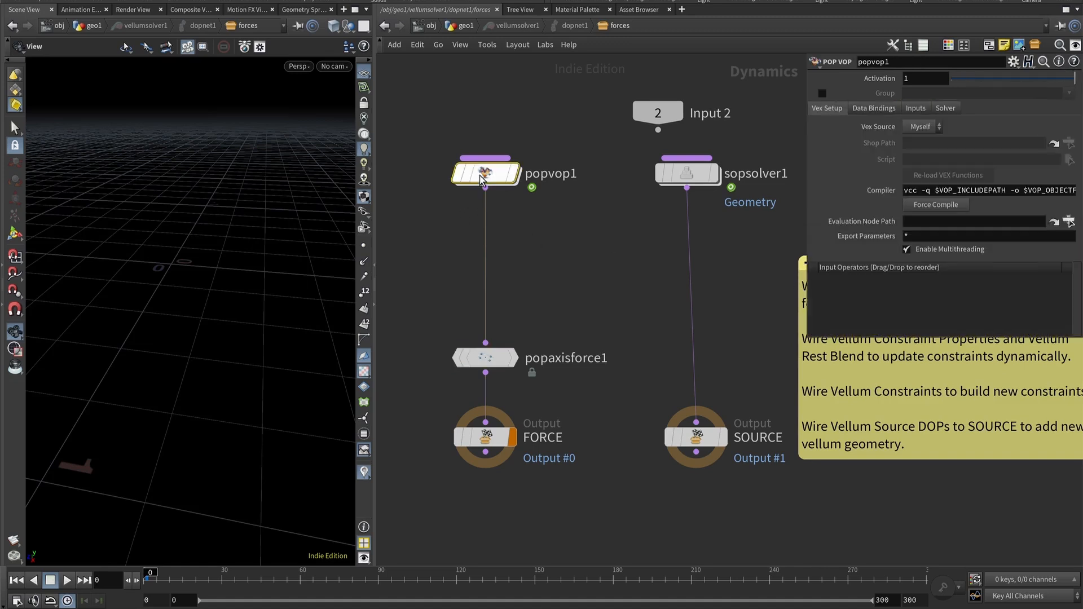
click(697, 175)
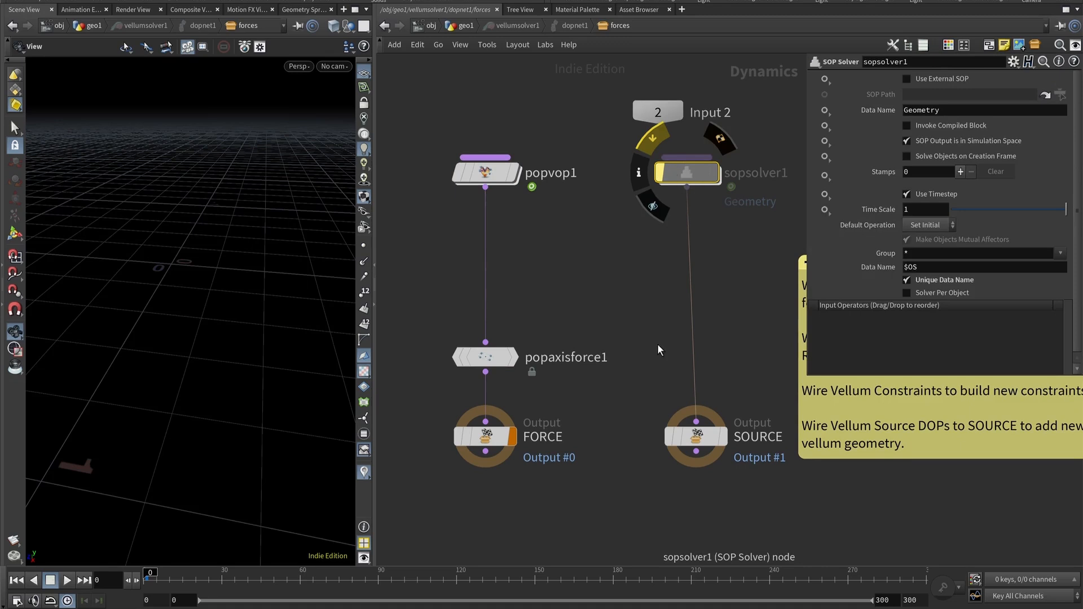
Play the simulation in the viewport and return to the first frame.
scroll(656, 333, down, 1)
drag(223, 375, 176, 334)
click(67, 580)
drag(198, 367, 221, 406)
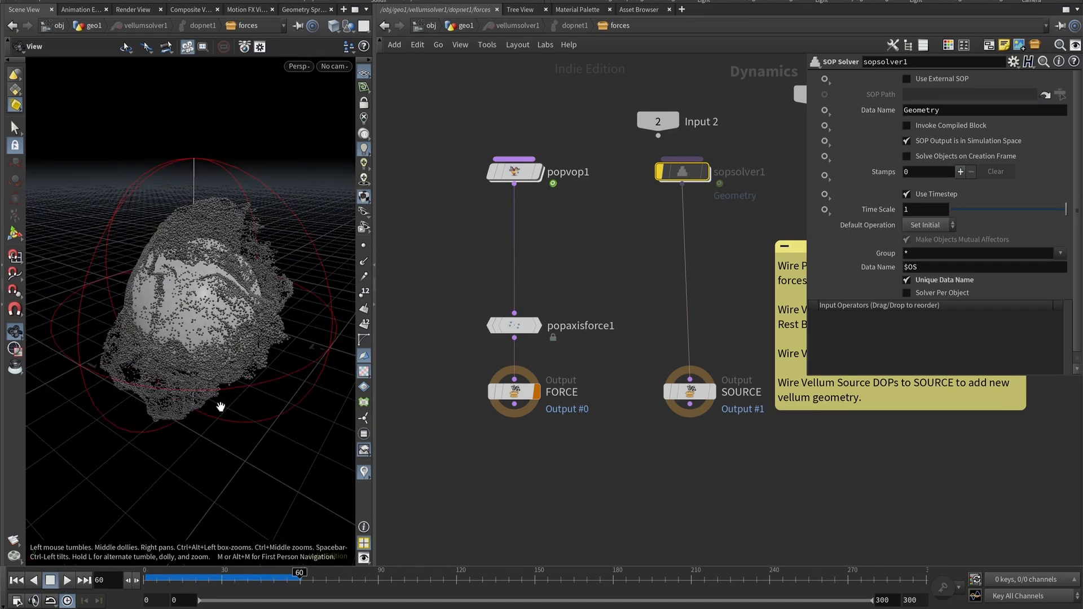
drag(299, 574, 148, 576)
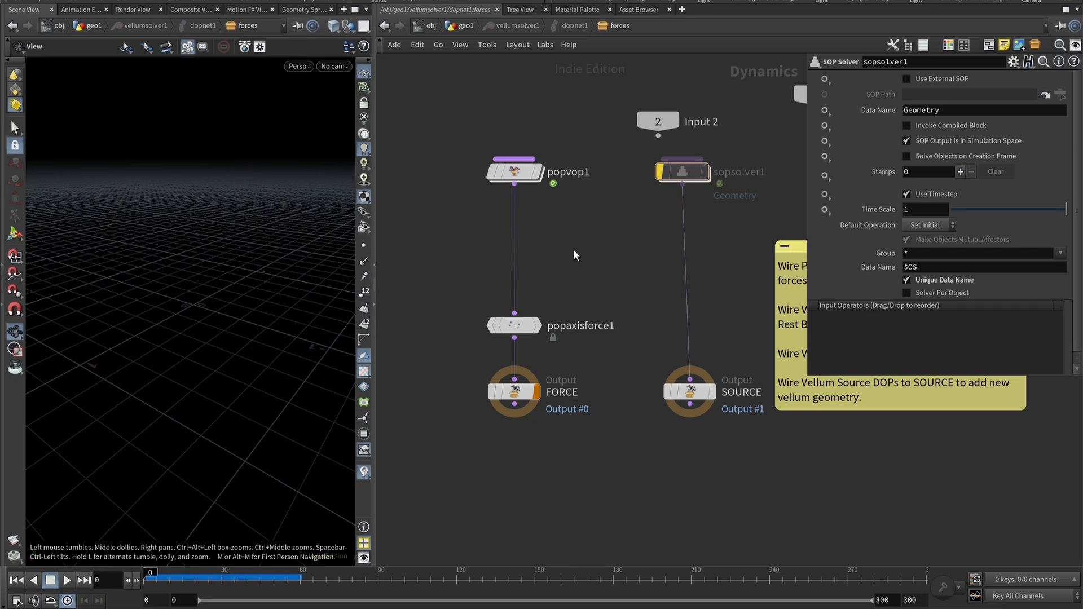
Add a POP Attract node into the force chain below popvop1.
key(Tab)
text(pop)
key(Return)
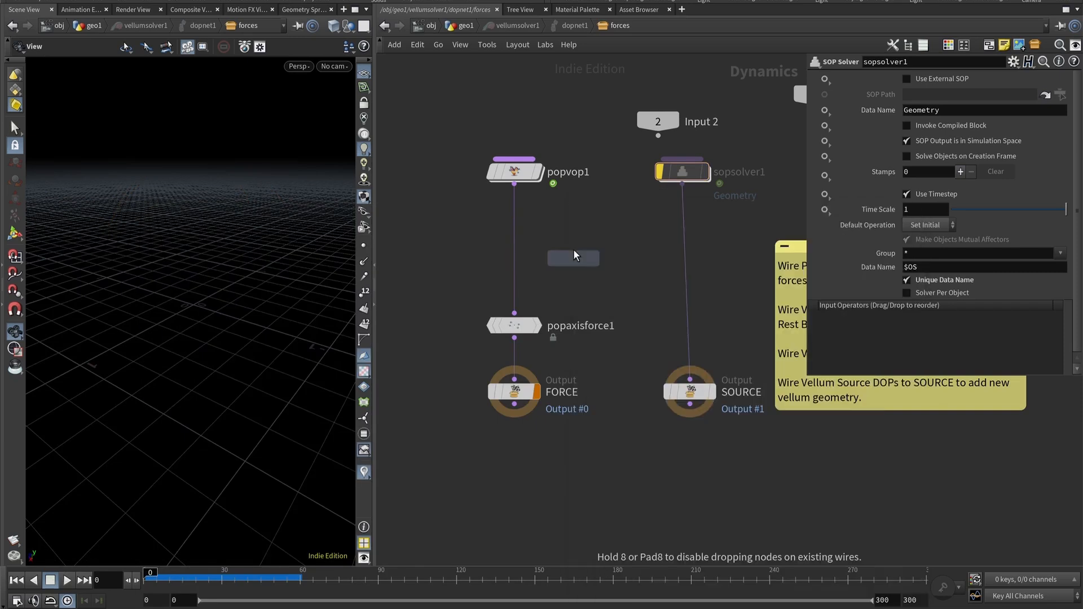
click(516, 251)
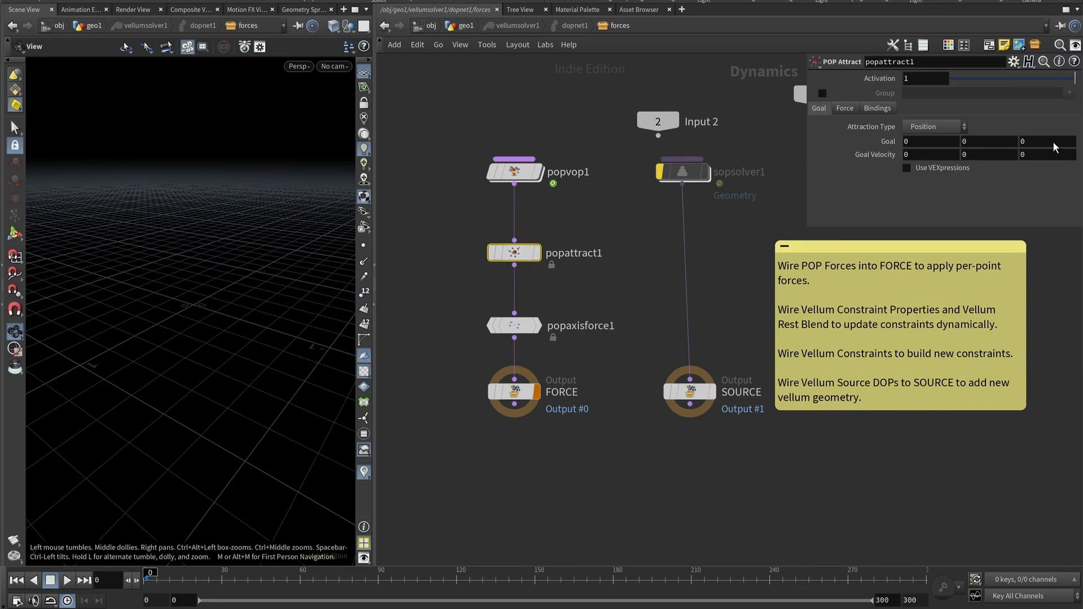
Set popattract1's Force Scale to 2.
click(846, 108)
click(919, 142)
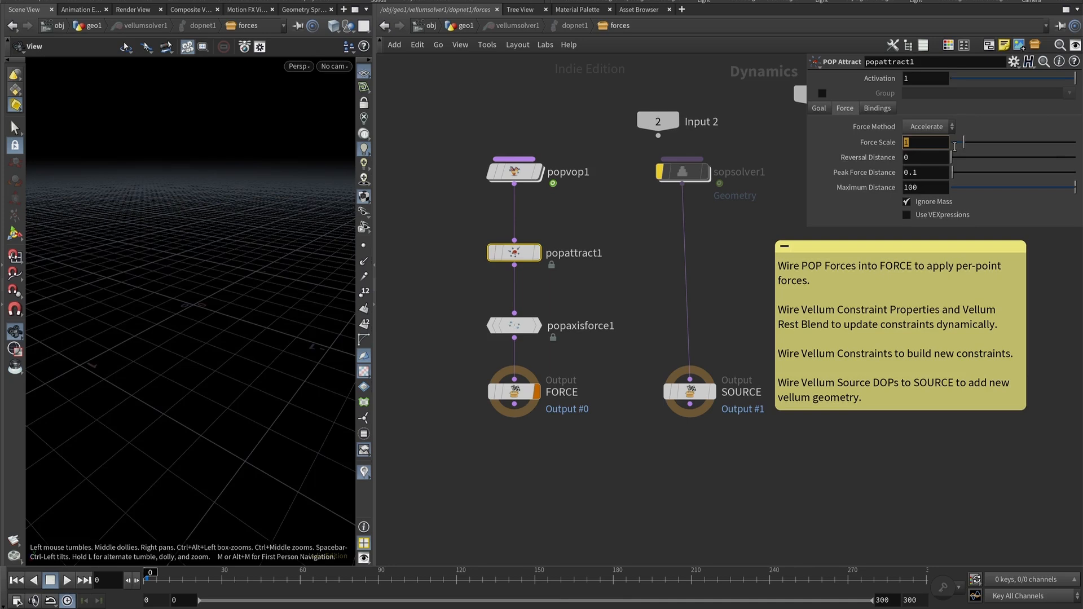
key(Return)
Scrub the timeline to preview the simulation with the attract force.
click(303, 580)
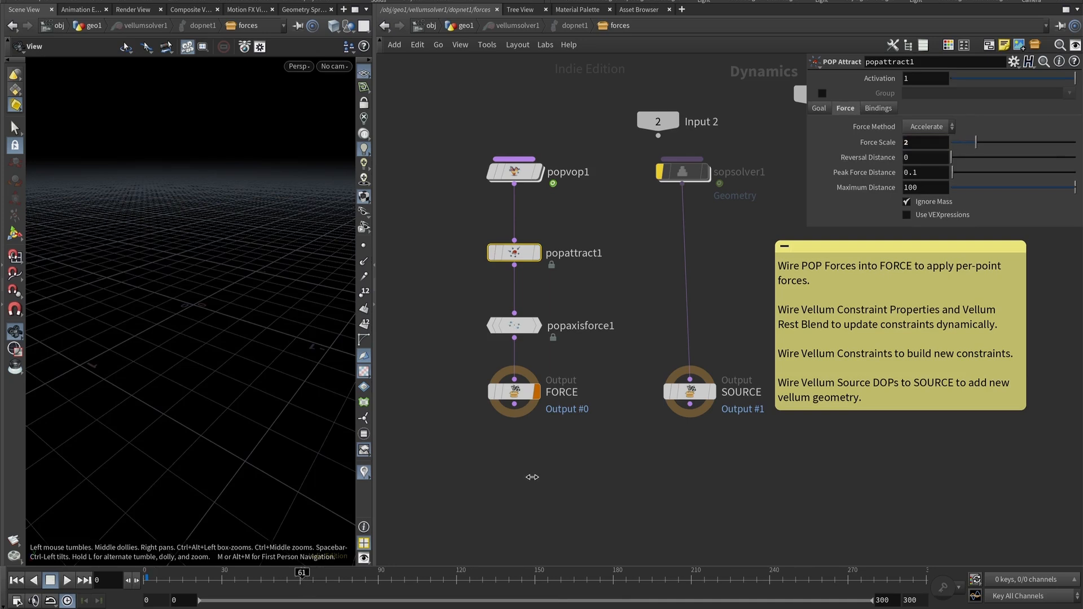
drag(302, 579, 106, 580)
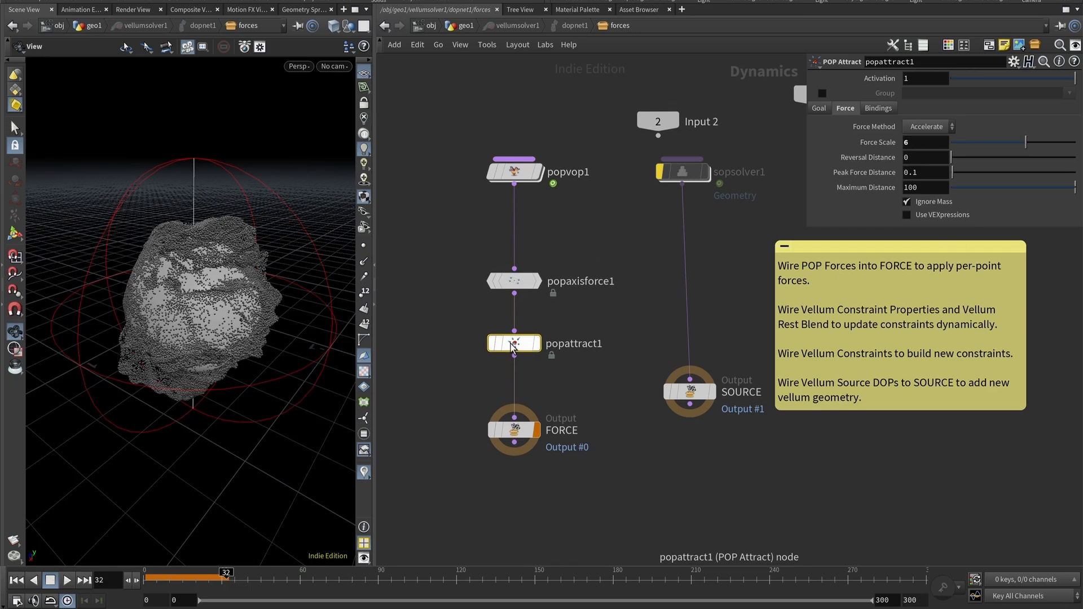
click(17, 580)
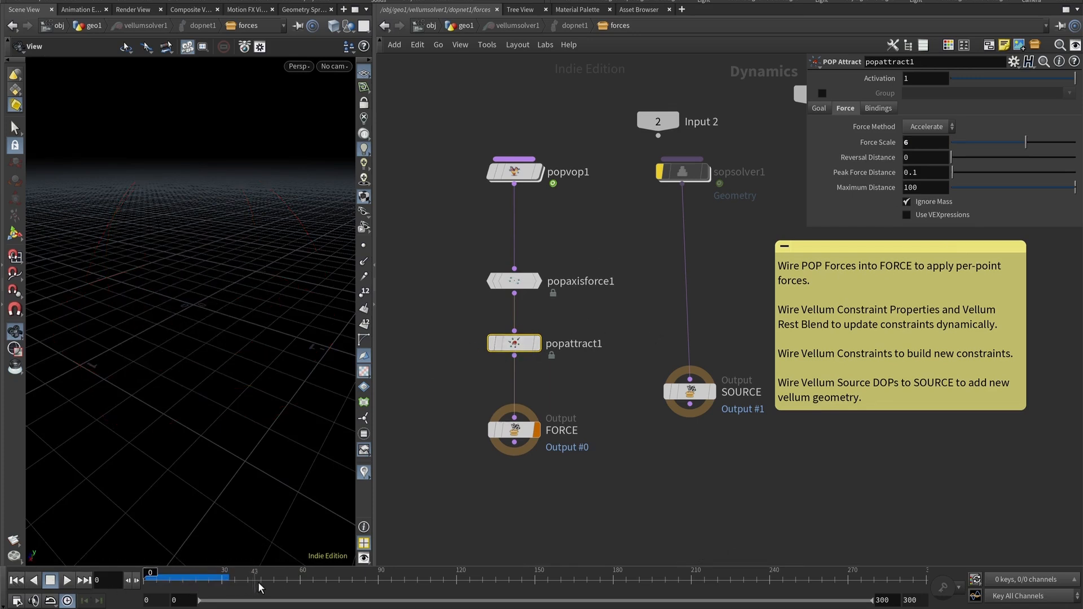
drag(155, 583, 272, 575)
mouse_move(222, 288)
mouse_down()
mouse_move(186, 268)
mouse_move(212, 278)
mouse_move(204, 306)
mouse_move(225, 297)
mouse_up()
Dive into popvop1 to check the curl noise amplitude, then return to the geo1 network.
click(520, 180)
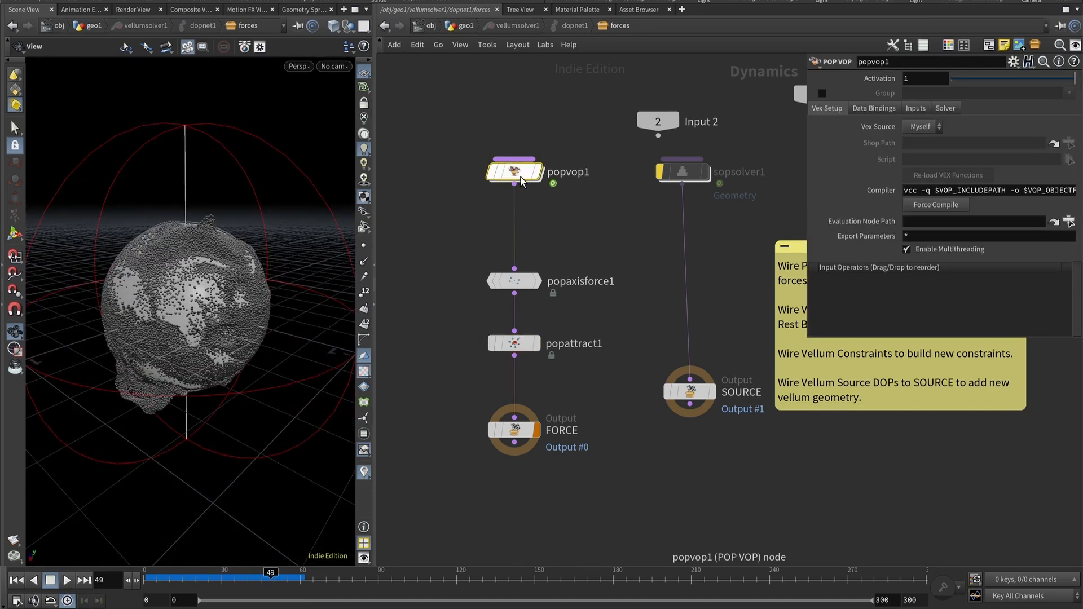
double_click(520, 177)
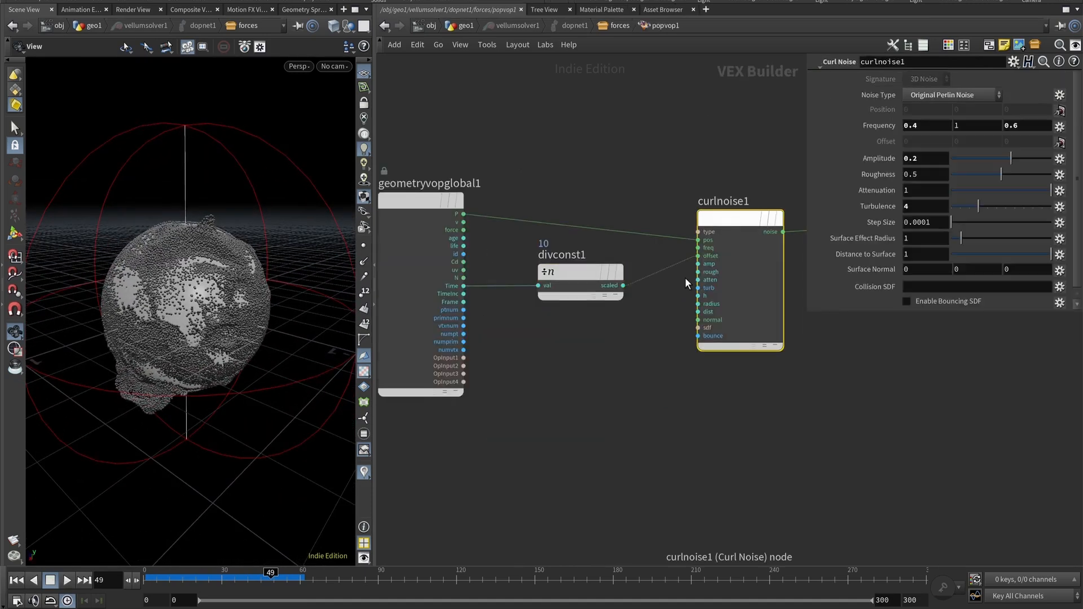
click(916, 163)
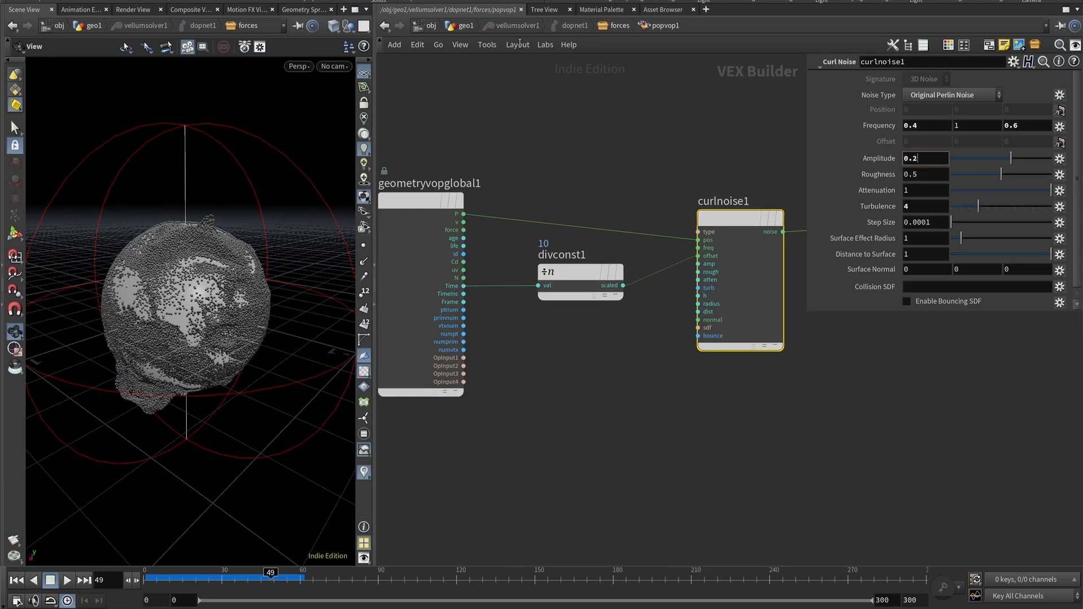
click(466, 25)
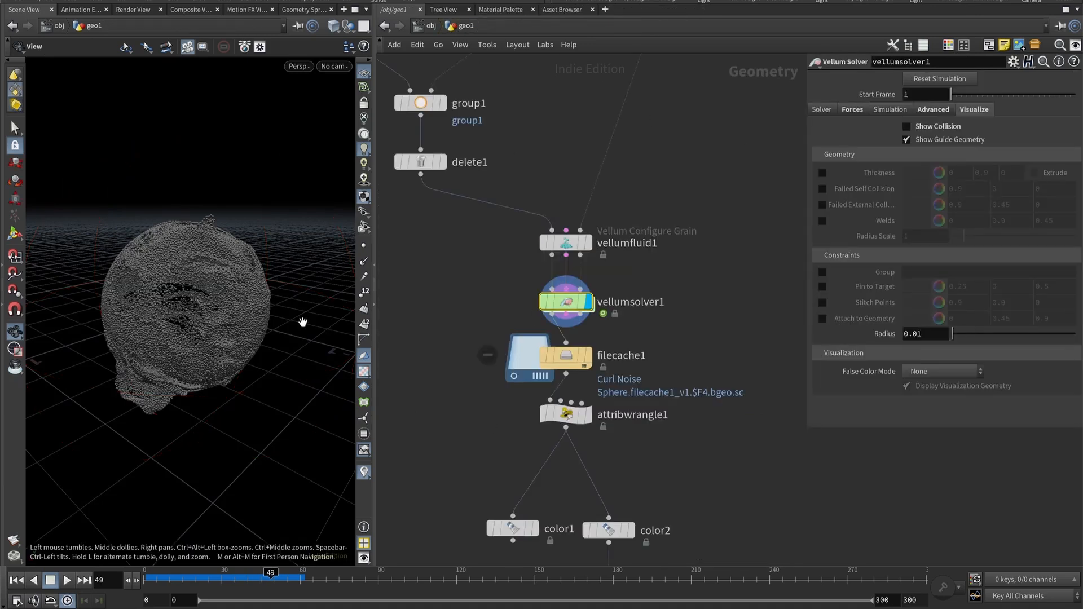
drag(304, 319, 195, 292)
Reopen the forces network, review popattract1's Force Scale and scrub the simulation.
double_click(560, 305)
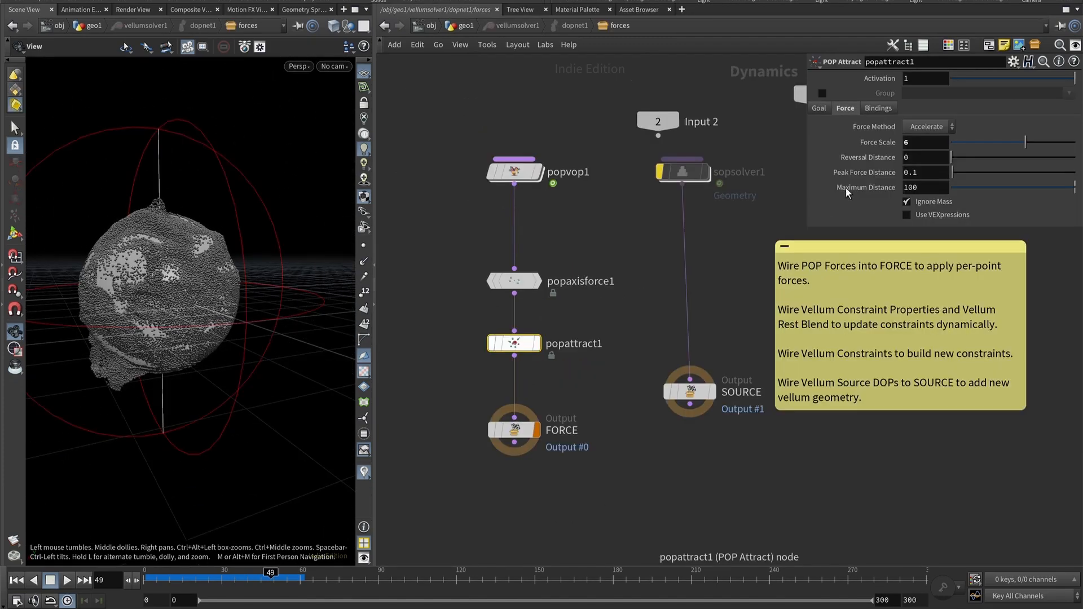
click(906, 144)
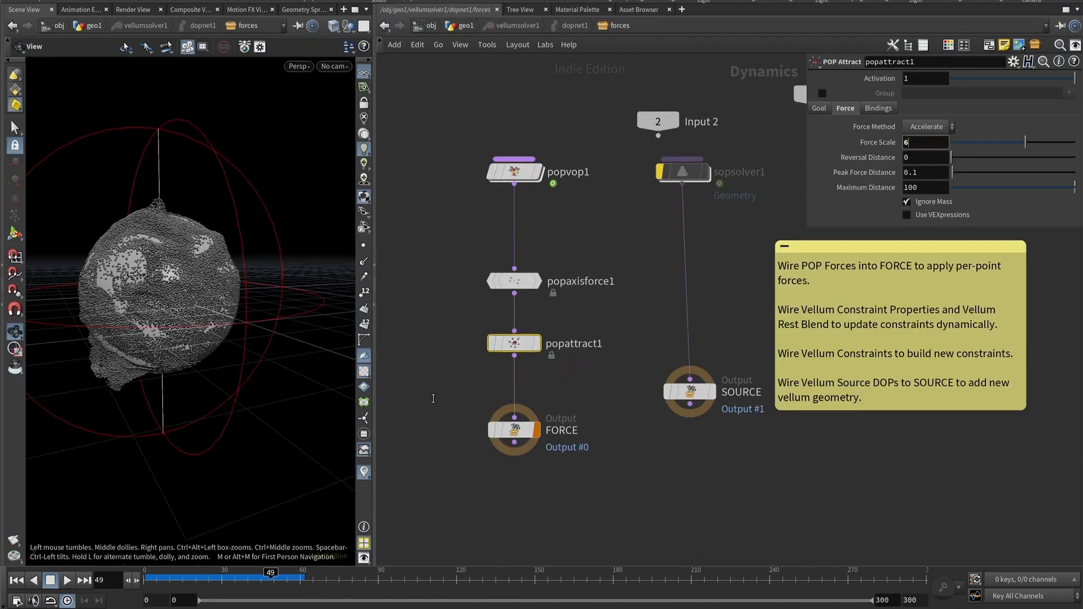
drag(241, 369, 215, 330)
drag(164, 573, 239, 583)
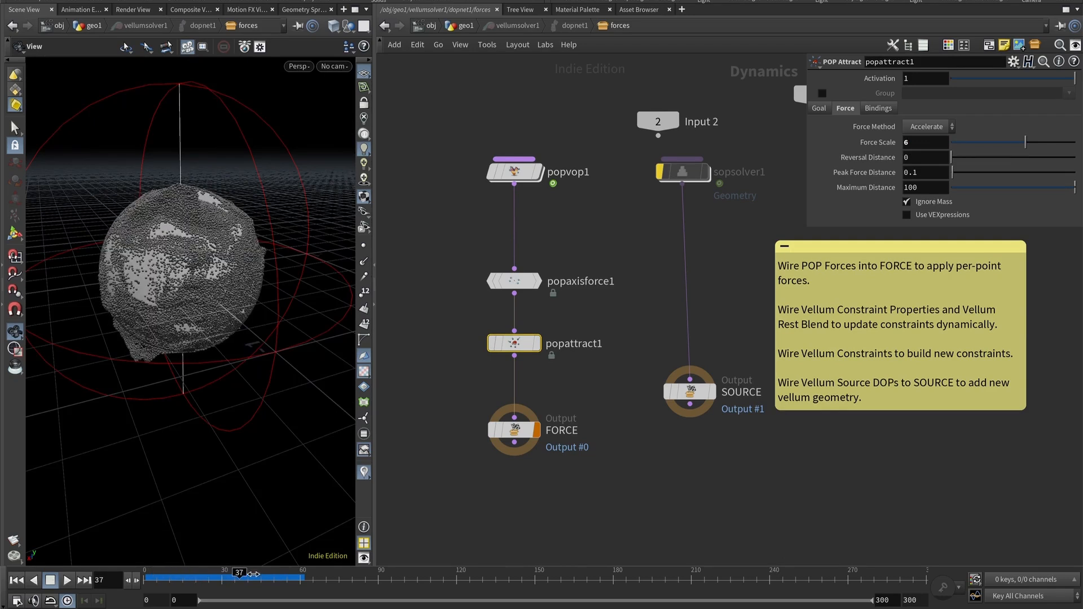
mouse_move(254, 573)
mouse_down()
mouse_move(155, 573)
mouse_move(234, 572)
mouse_up()
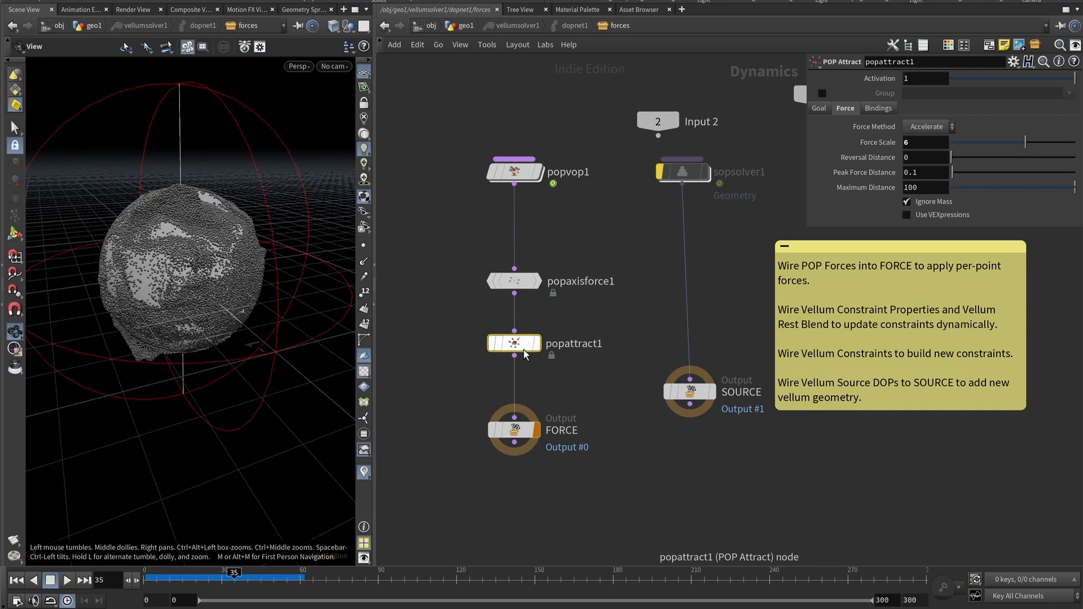
Bypass popattract1 and jump back to the first frame of the timeline.
click(492, 342)
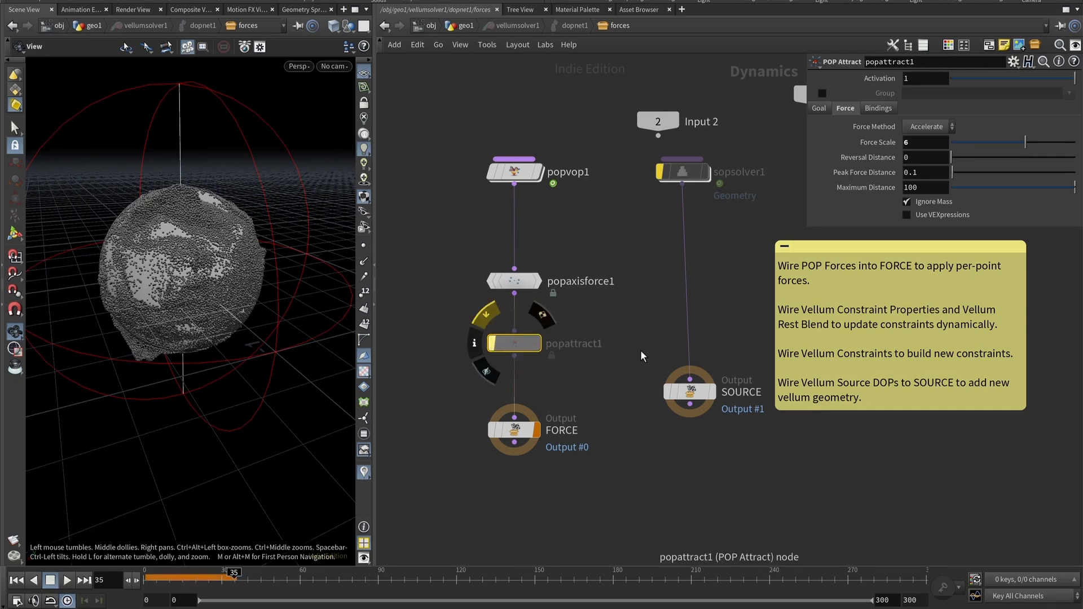
click(21, 580)
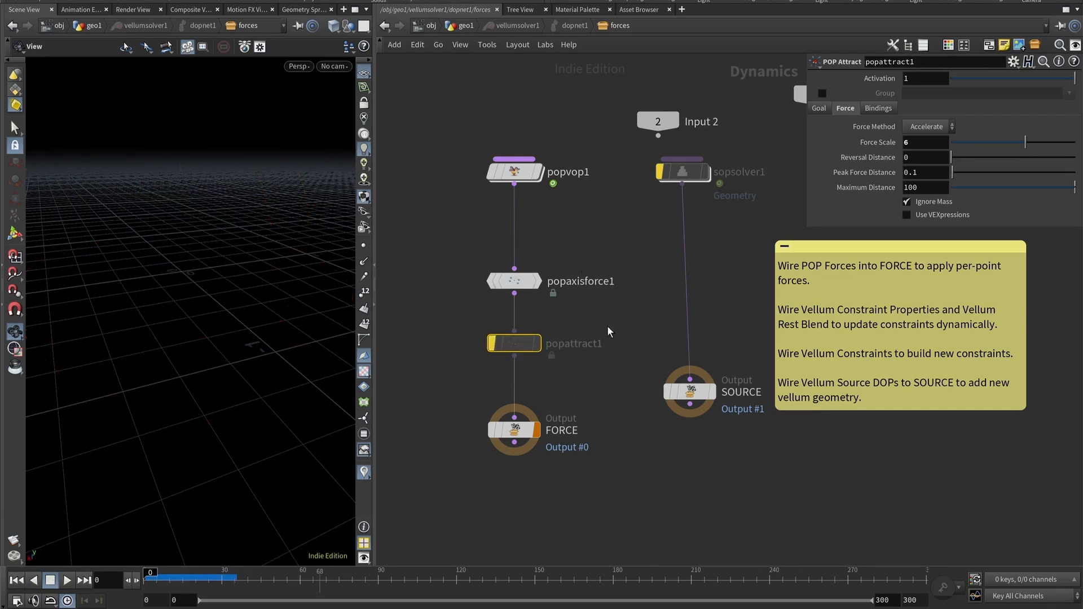
Move sopsolver1 lower in the forces network and dive inside it.
click(682, 176)
drag(679, 175, 690, 283)
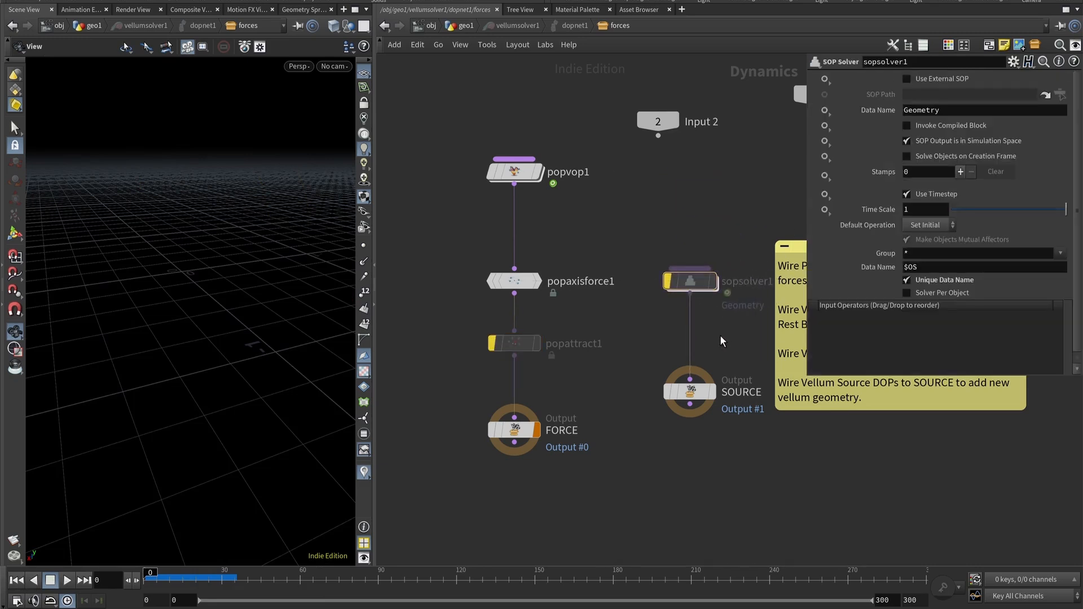
middle_drag(719, 333, 638, 336)
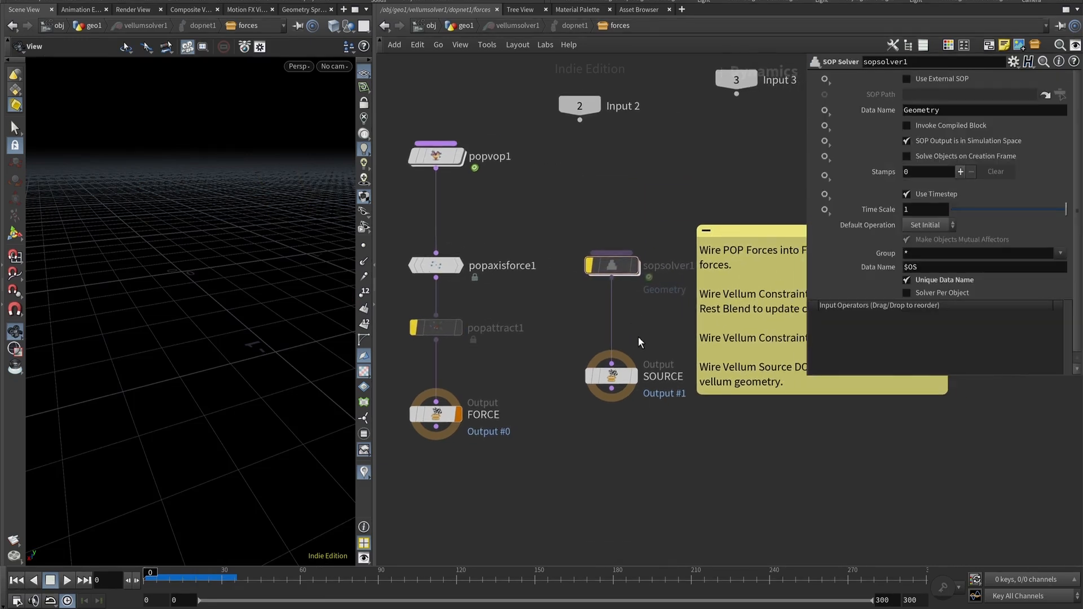
double_click(609, 270)
middle_drag(614, 448, 651, 379)
drag(651, 311, 607, 323)
middle_drag(671, 375, 618, 395)
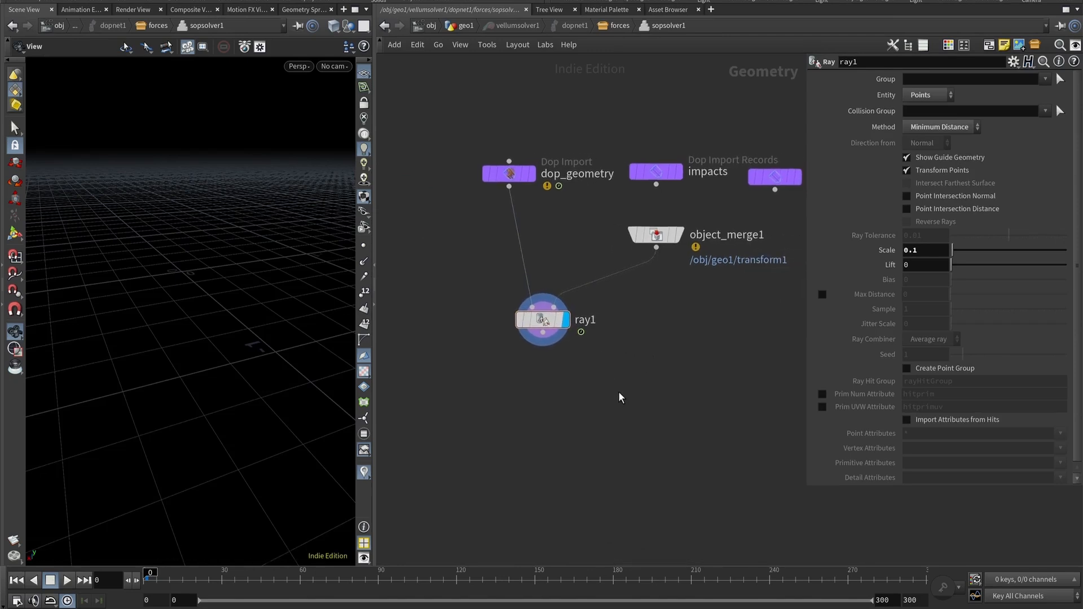
Examine the SOP solver's dop_geometry, ray1 and object_merge1 nodes and the sphere3 node in geo1.
click(499, 176)
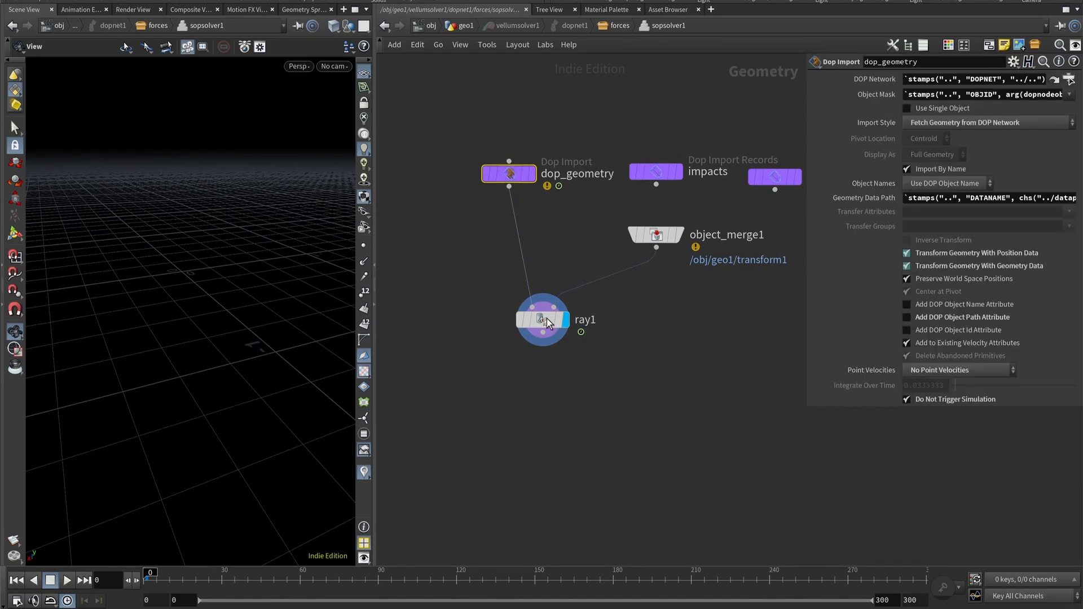
click(538, 322)
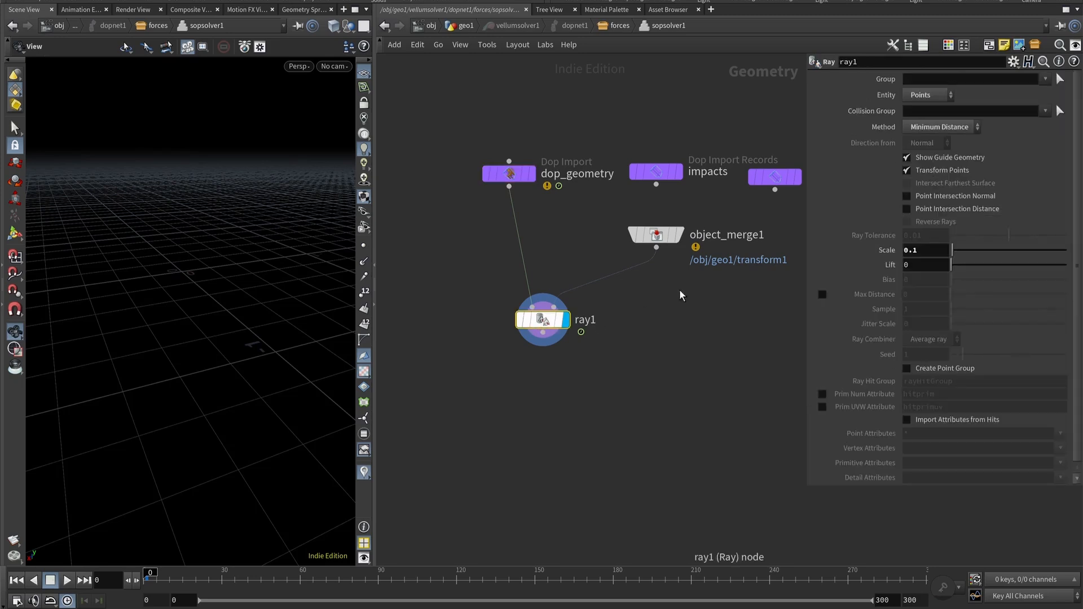
click(658, 237)
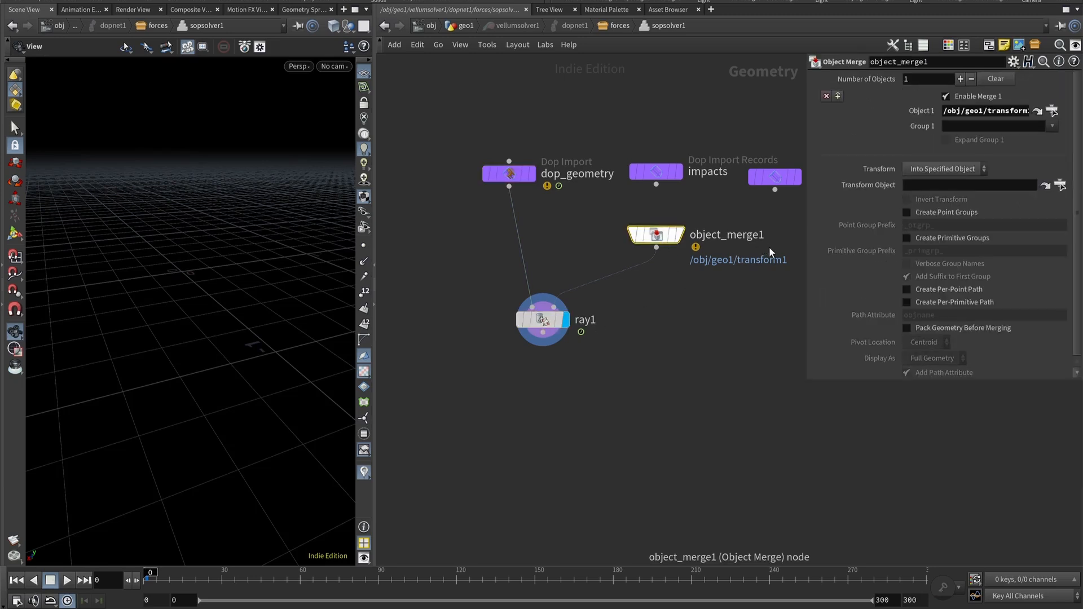
click(463, 26)
middle_drag(483, 252, 549, 394)
scroll(550, 394, down, 3)
middle_drag(621, 299, 604, 275)
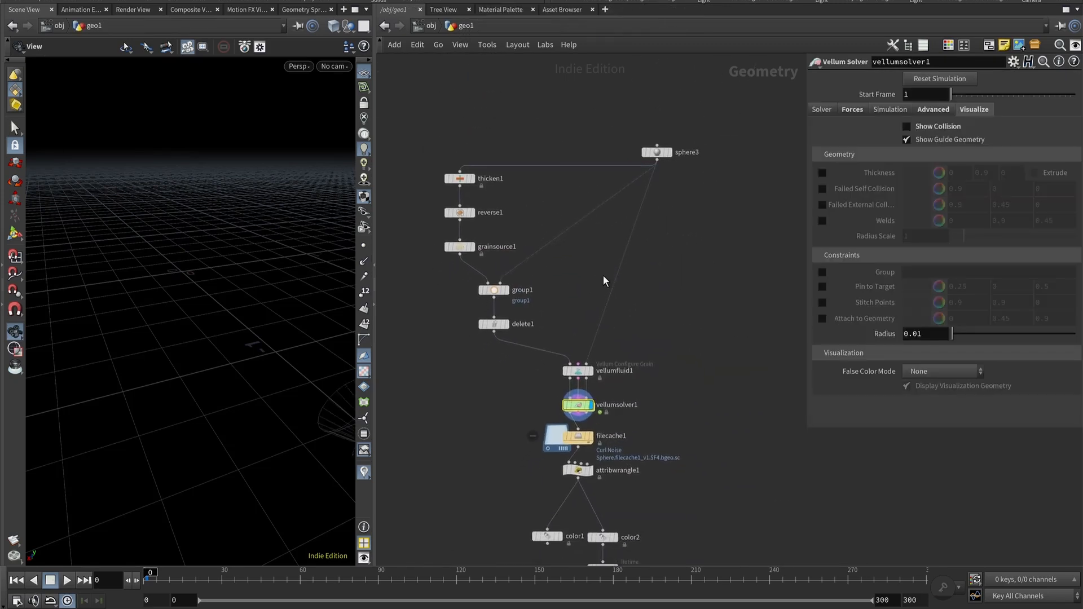
scroll(547, 355, up, 4)
scroll(656, 201, down, 3)
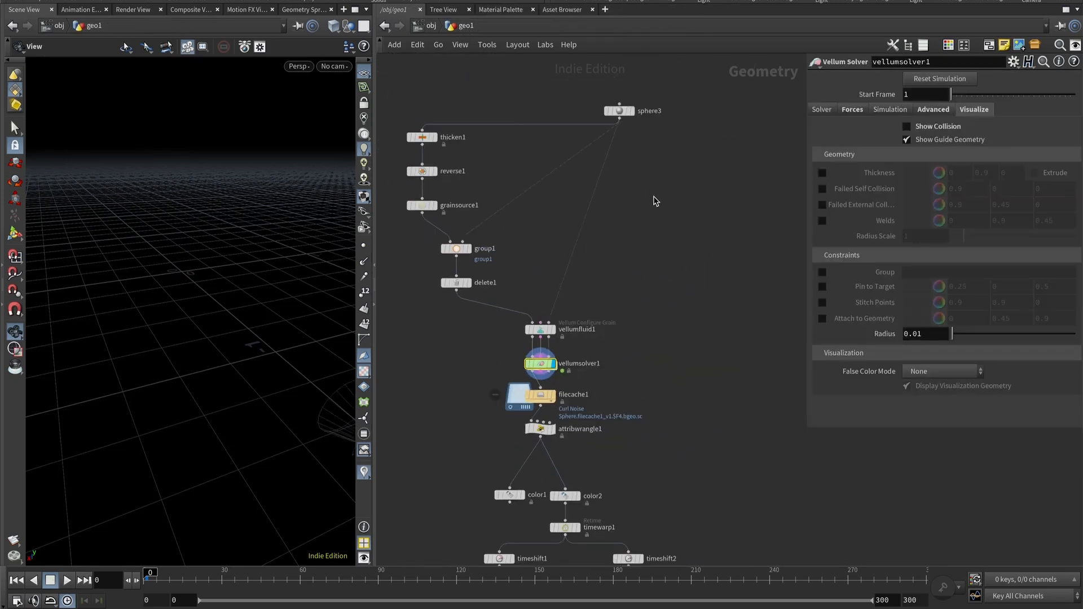
click(618, 111)
click(429, 26)
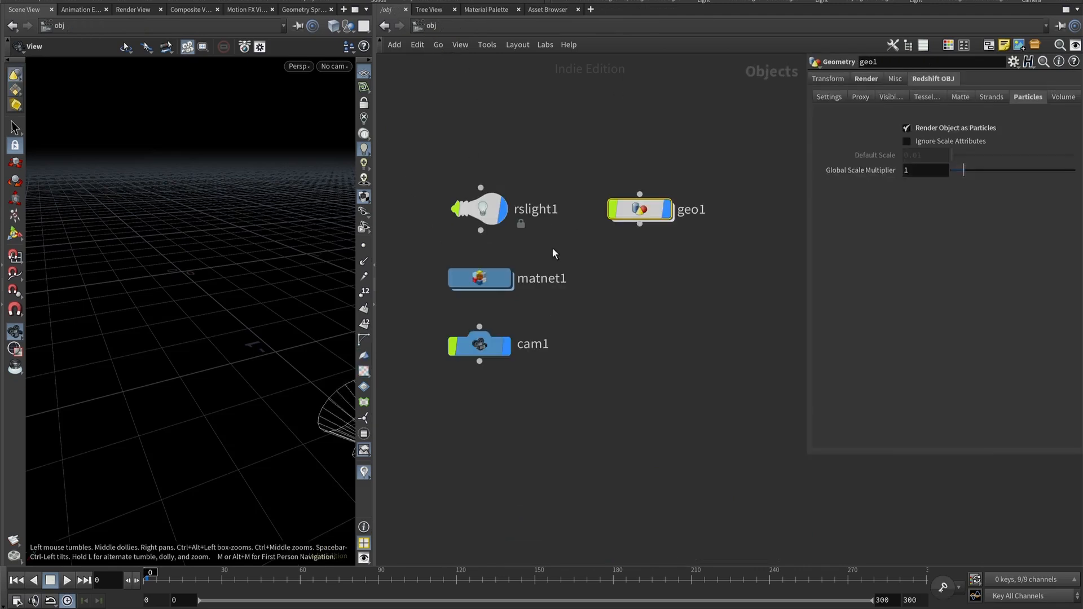
double_click(647, 210)
middle_drag(581, 344, 500, 336)
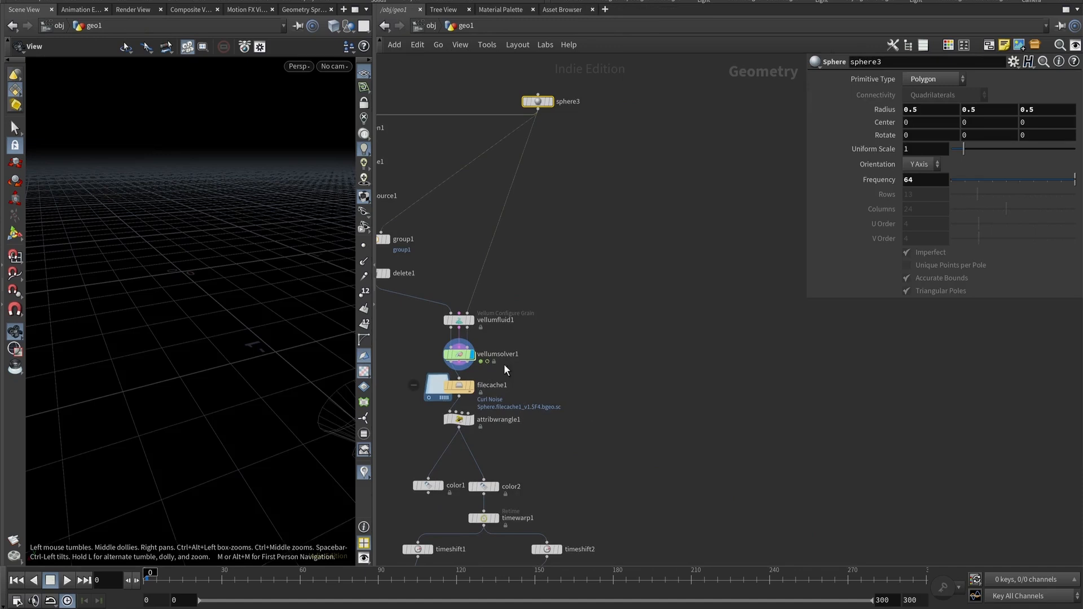
double_click(464, 356)
click(611, 265)
double_click(613, 264)
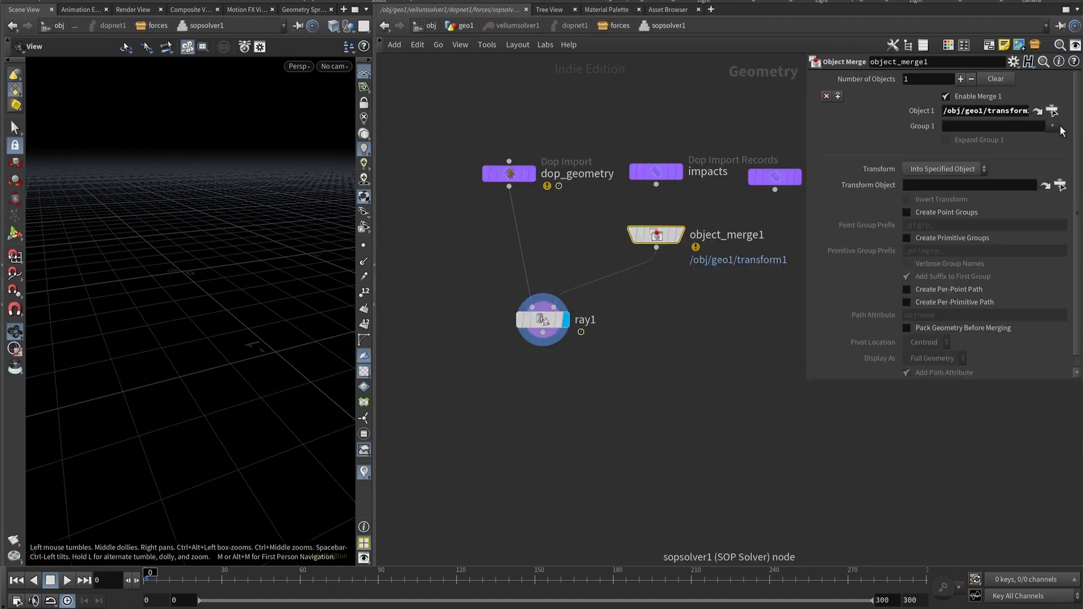
Point object_merge1's Object 1 at /obj/geo1/sphere3.
click(1051, 111)
double_click(955, 36)
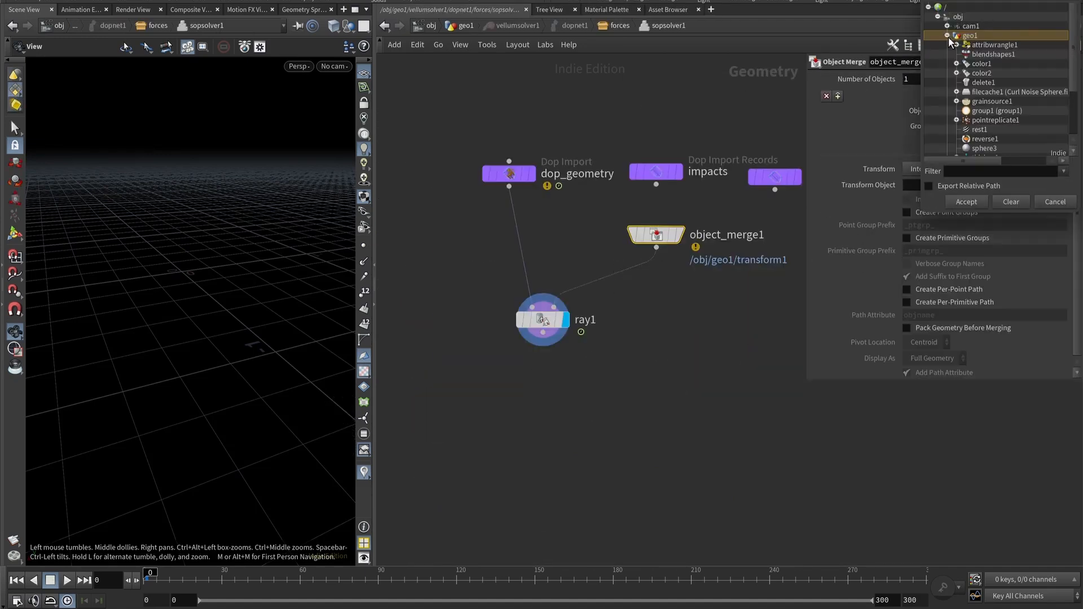
scroll(975, 50, down, 1)
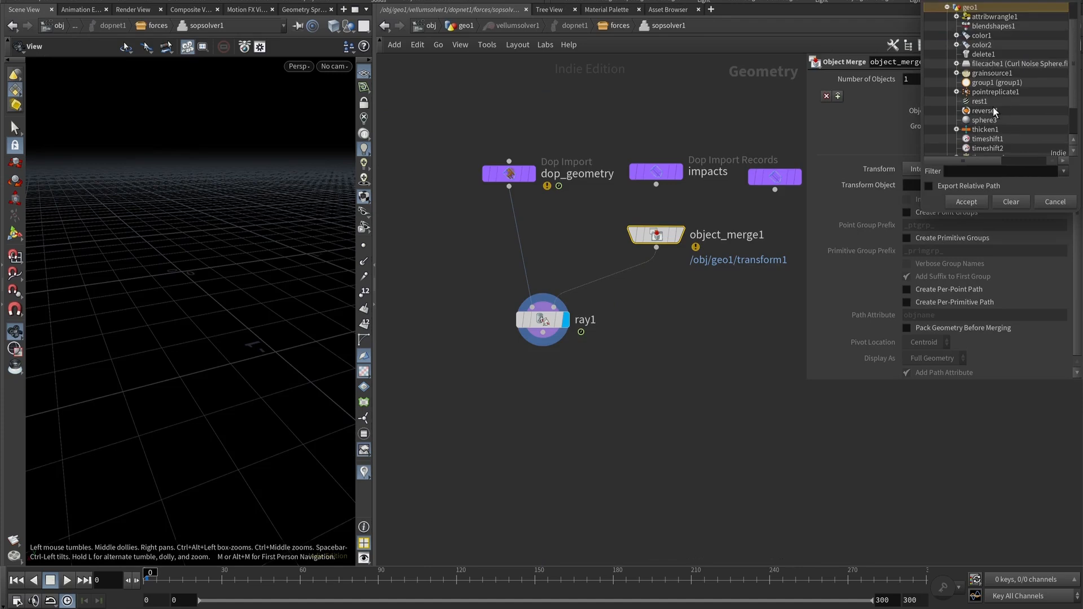
scroll(993, 106, down, 2)
click(987, 76)
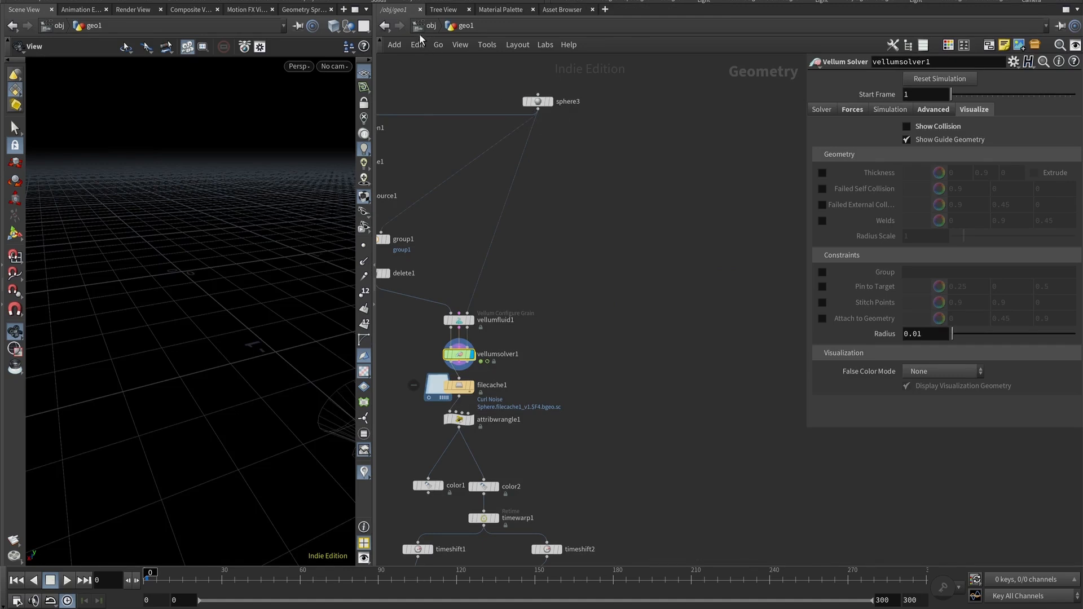
click(421, 28)
double_click(654, 211)
middle_drag(603, 334, 634, 255)
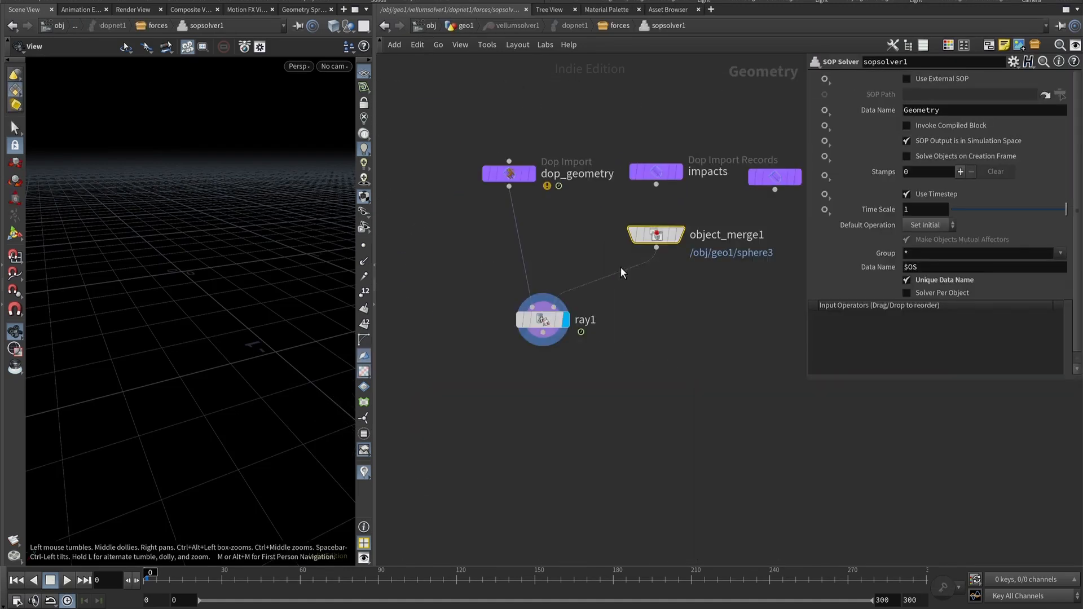
click(655, 234)
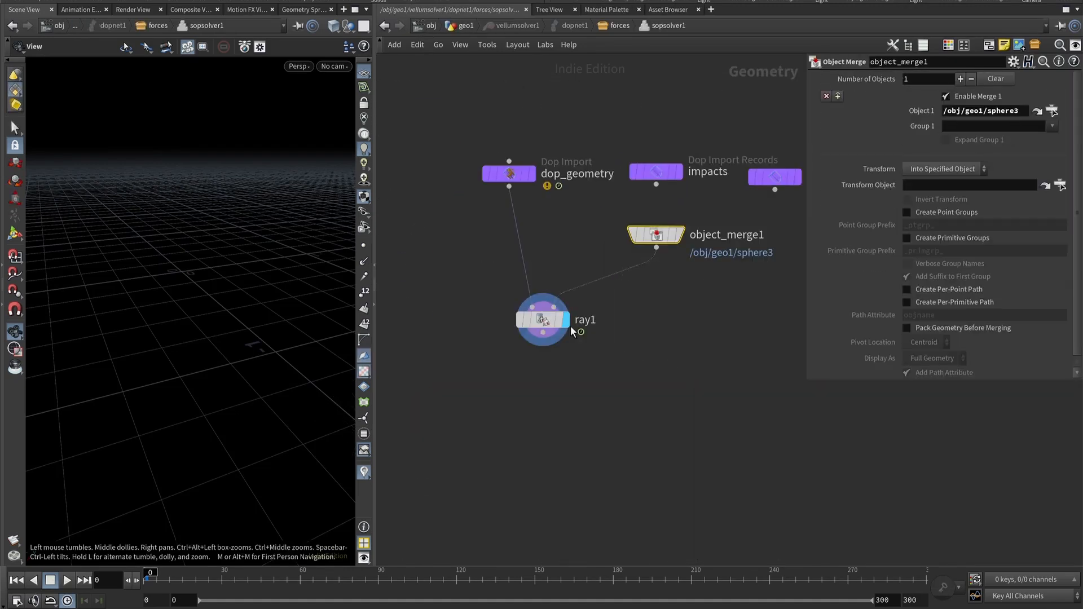
Select ray1 and scrub the timeline to preview the simulation with the ray projection.
click(585, 317)
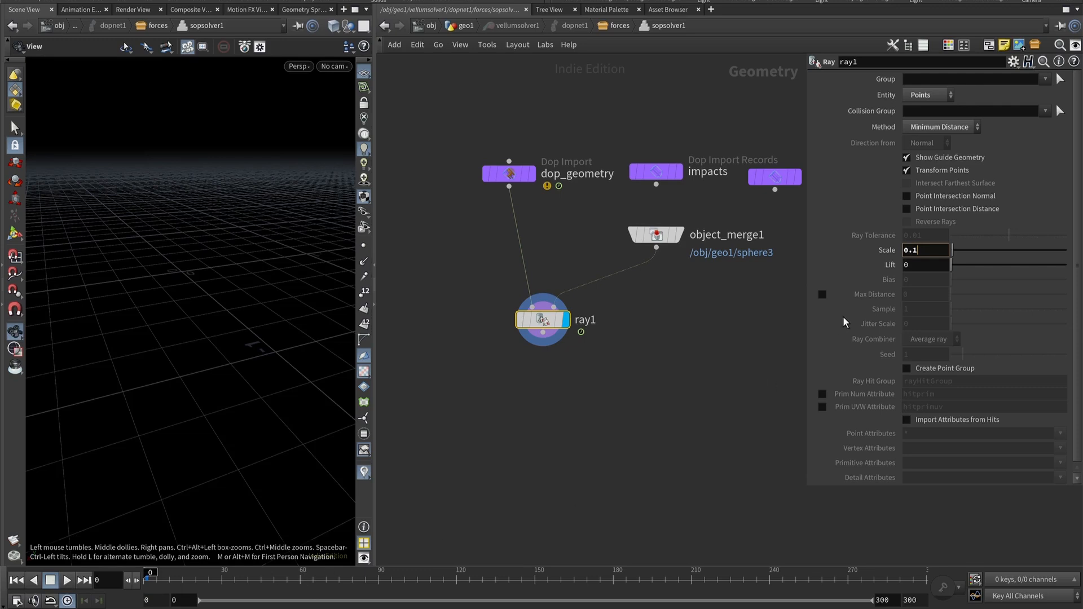
click(301, 583)
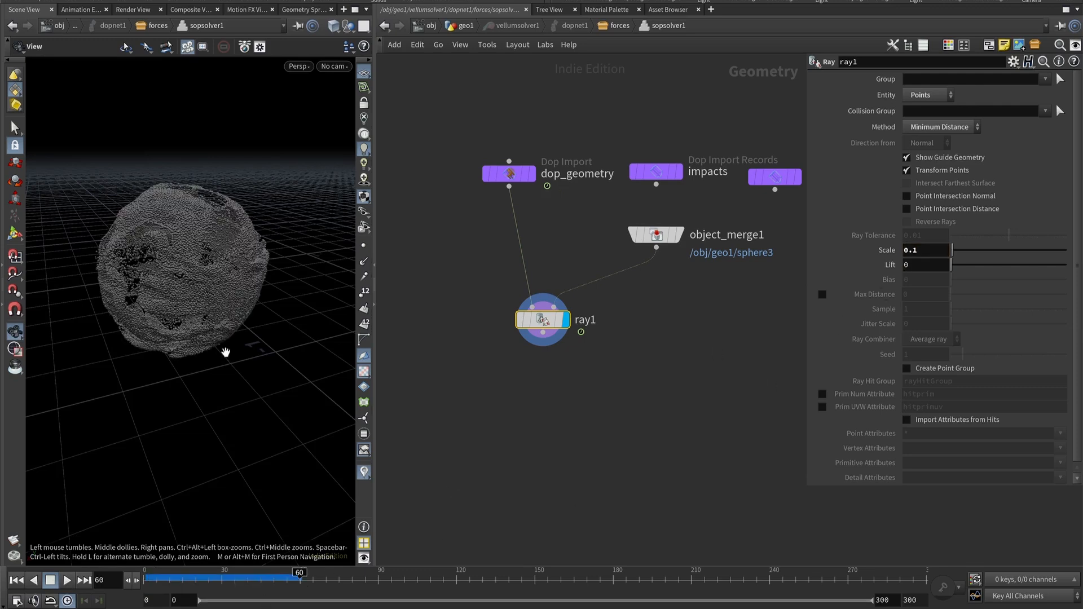
drag(269, 581, 233, 577)
drag(220, 268, 216, 195)
drag(231, 336, 222, 357)
mouse_move(242, 578)
mouse_down()
mouse_move(187, 581)
mouse_move(270, 579)
mouse_move(182, 579)
mouse_move(257, 579)
mouse_up()
Return to ray1 inside sopsolver1, set its Scale to 0.5 and scrub the result.
click(464, 27)
double_click(489, 278)
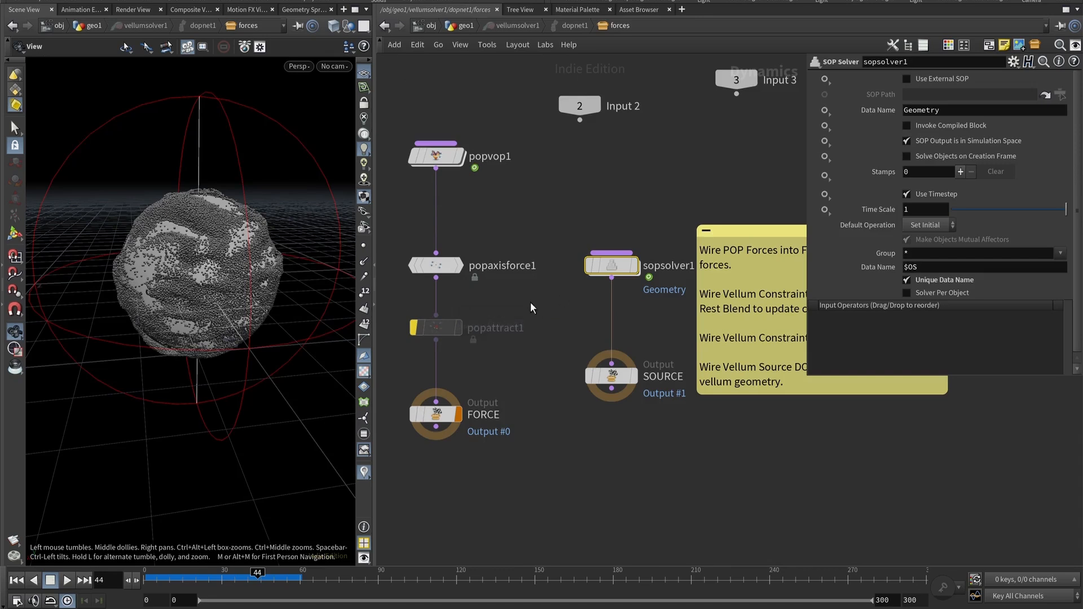
double_click(601, 266)
click(656, 235)
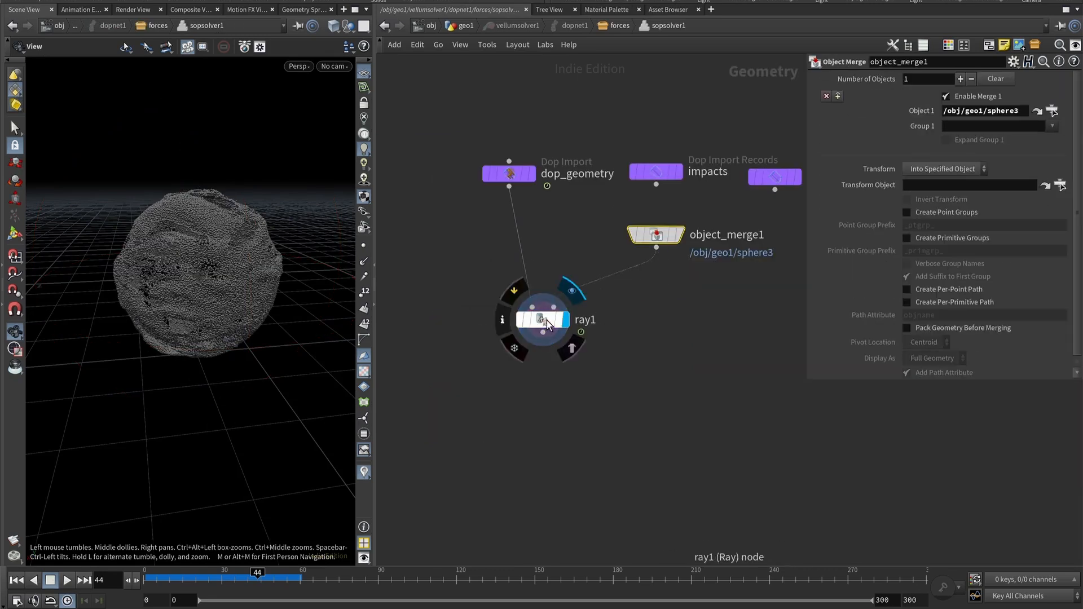
click(543, 320)
key(ctrl+Up)
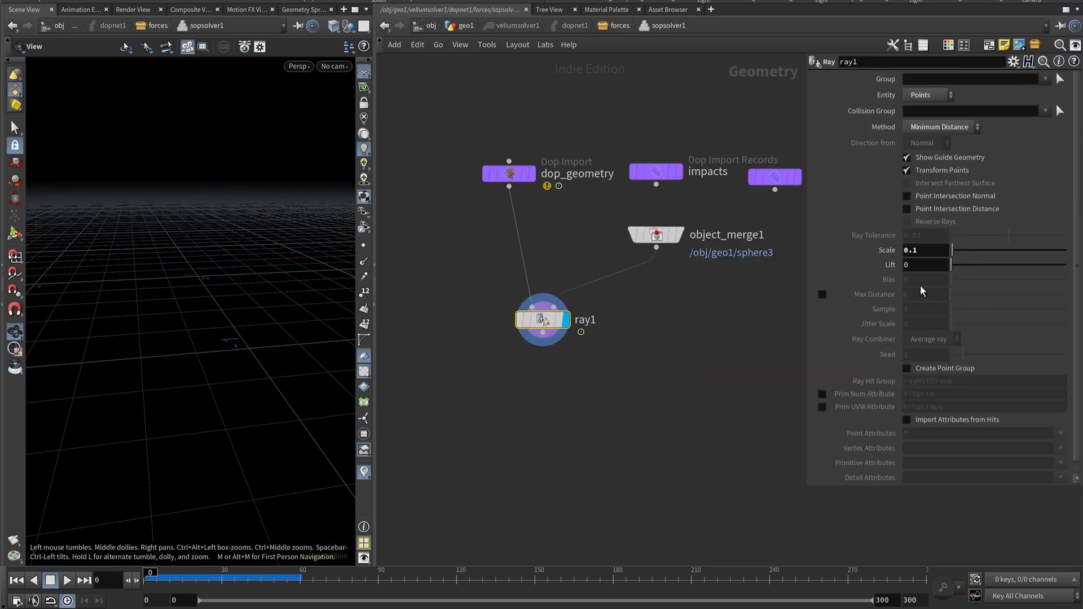
click(942, 252)
key(BackSpace)
text(5)
key(Return)
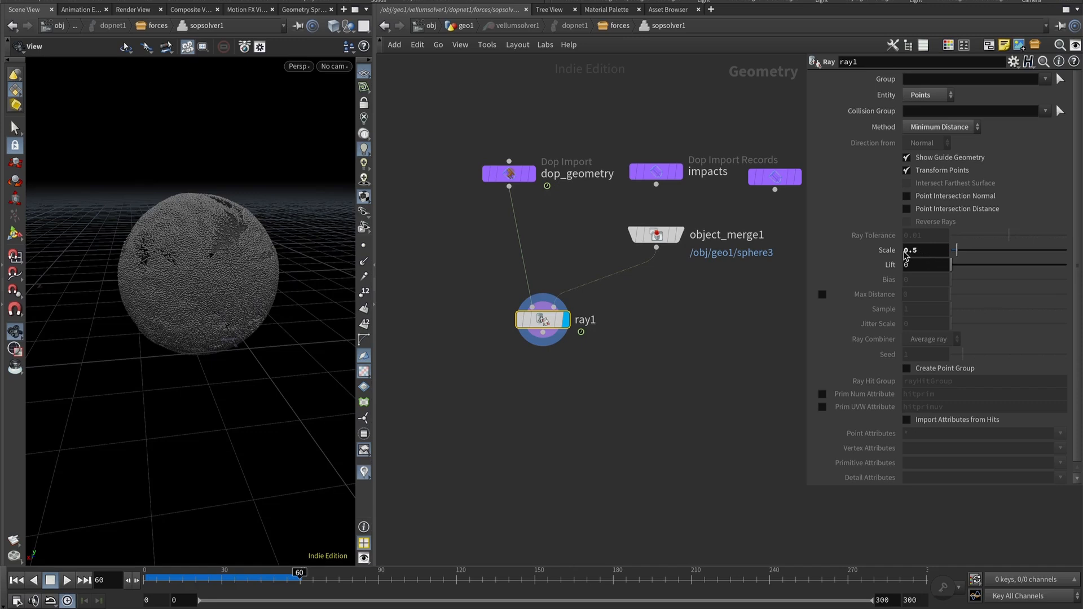
drag(241, 296, 215, 300)
drag(207, 573, 178, 570)
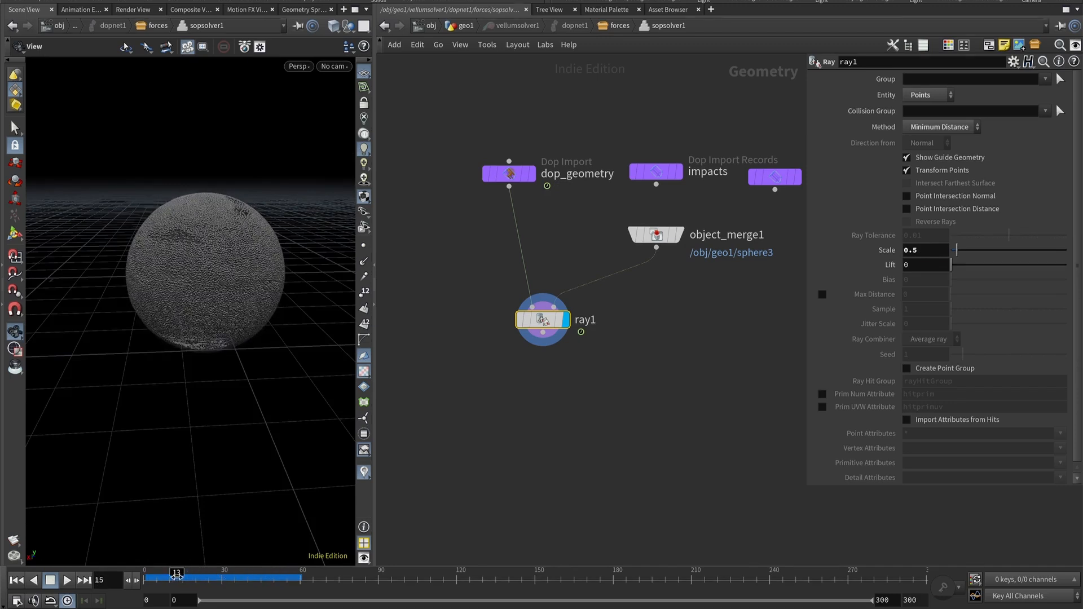
Set ray1's Scale to 0.03 and scrub the timeline to preview the result.
click(931, 245)
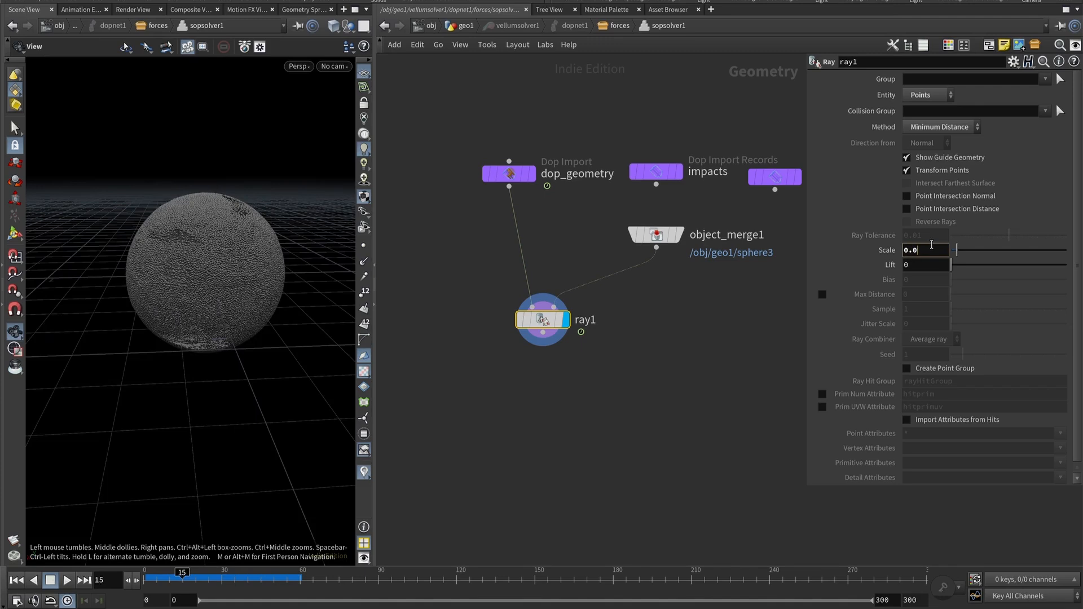
text(3)
key(Return)
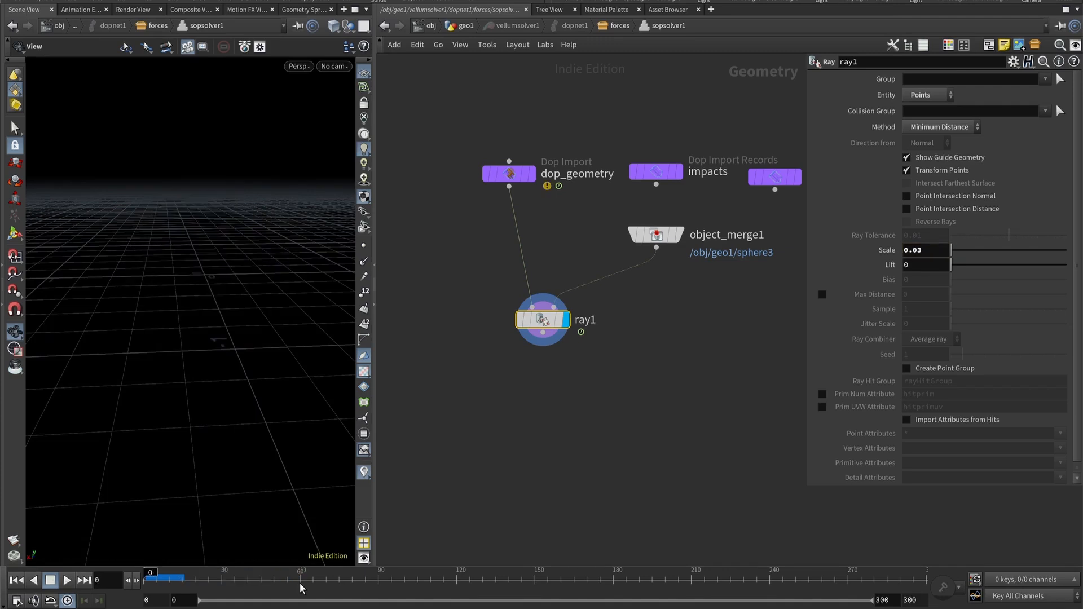
click(299, 588)
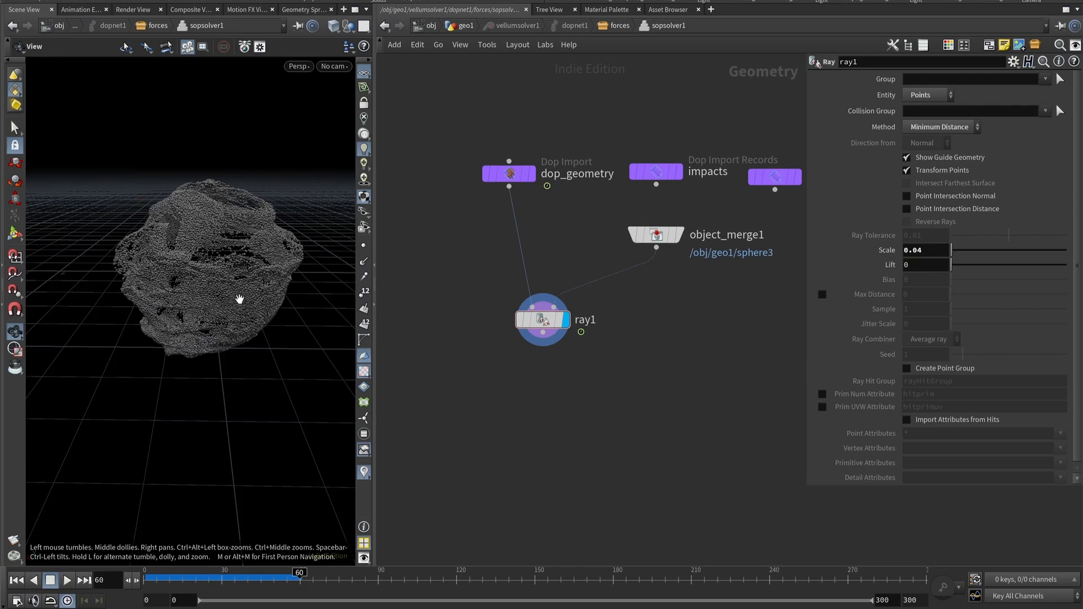
mouse_move(240, 299)
mouse_down()
mouse_move(216, 294)
mouse_move(203, 327)
mouse_up()
click(278, 574)
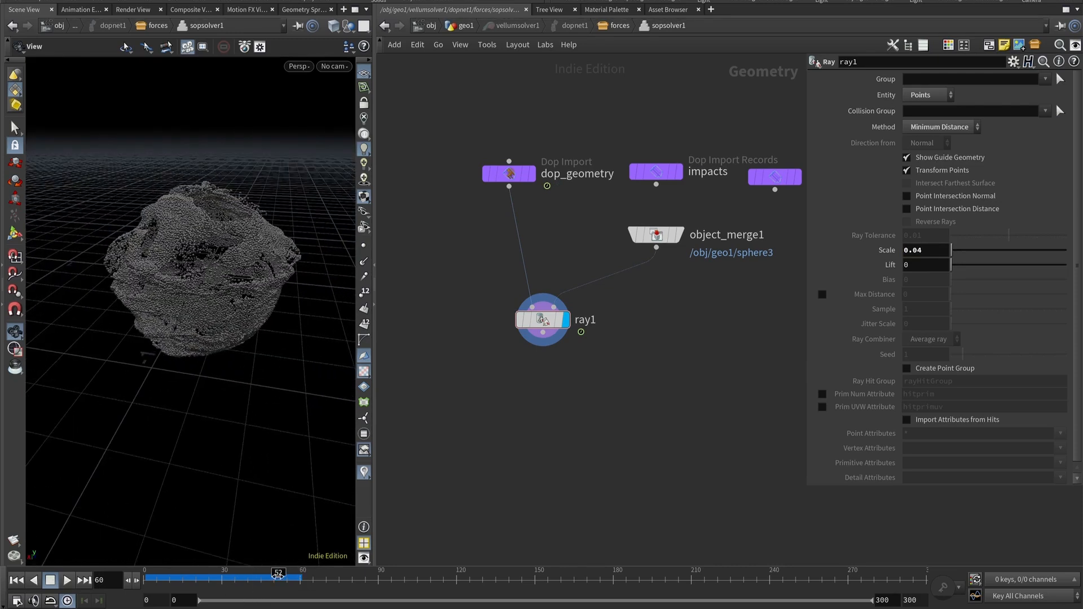
mouse_move(278, 574)
mouse_down()
mouse_move(146, 575)
mouse_move(288, 574)
mouse_move(181, 572)
mouse_move(285, 564)
mouse_move(165, 564)
mouse_move(286, 573)
mouse_up()
drag(242, 483, 216, 258)
key(BackSpace)
key(BackSpace)
text(1)
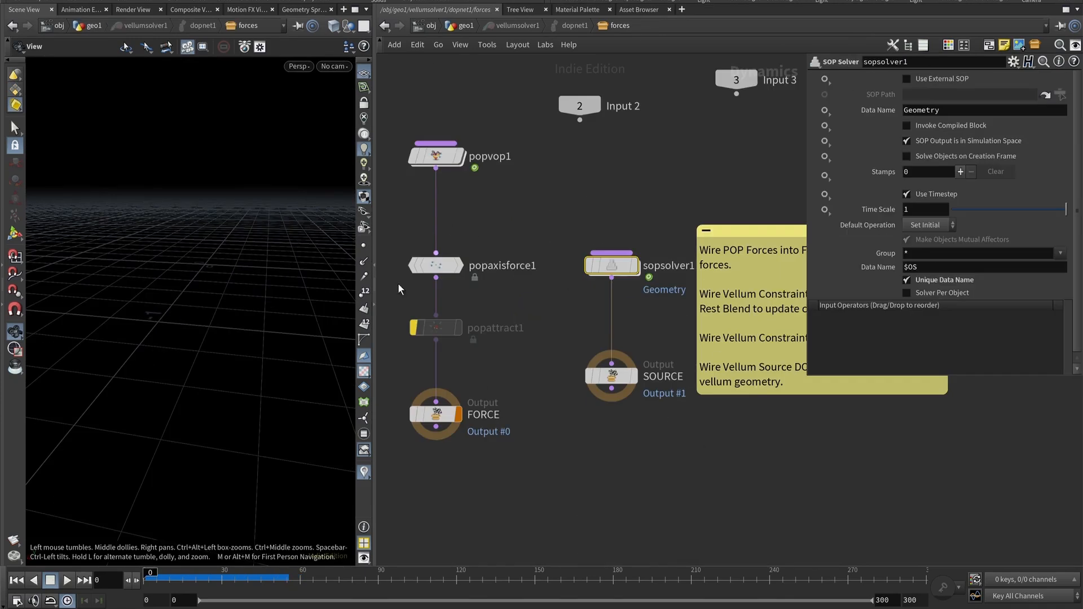
Return to geo1, display the filecache1 node and scrub through the simulation.
click(464, 27)
click(549, 275)
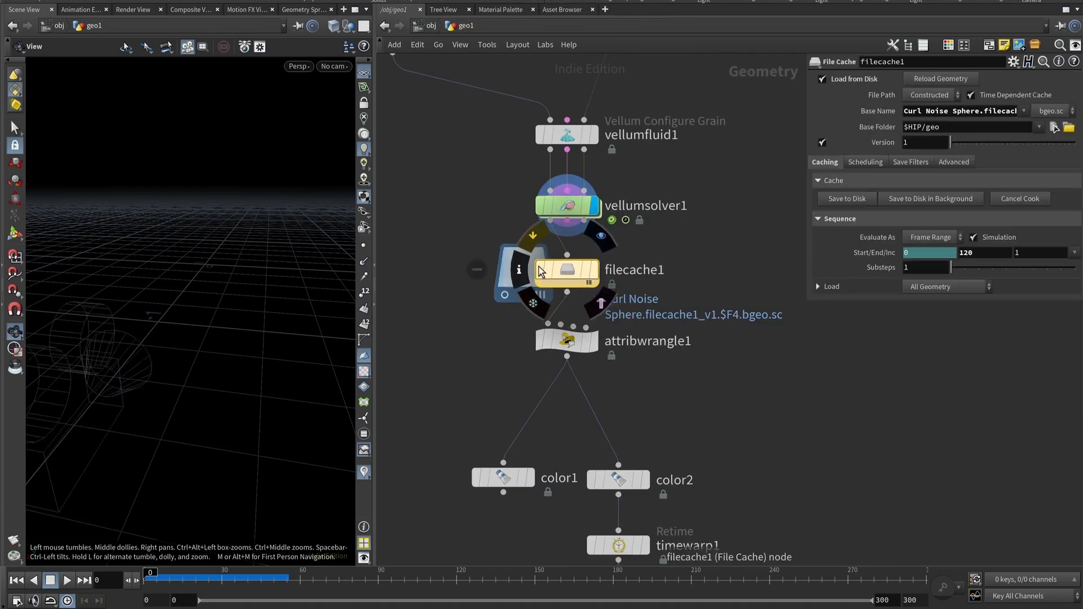
click(540, 272)
click(594, 270)
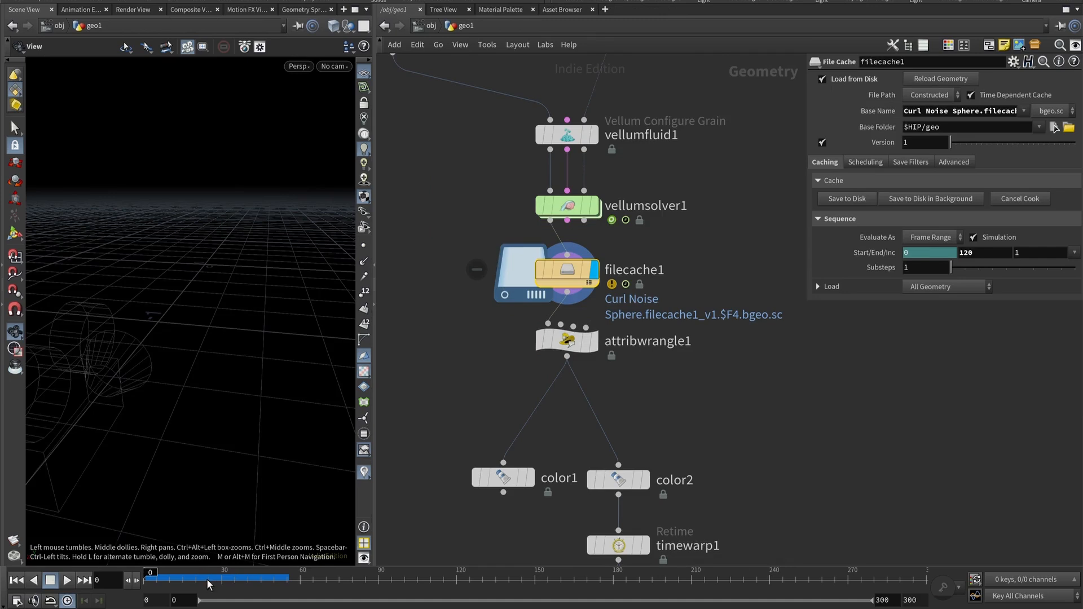
mouse_move(208, 581)
mouse_down()
mouse_move(415, 584)
mouse_move(195, 578)
mouse_move(366, 580)
mouse_up()
scroll(212, 251, up, 5)
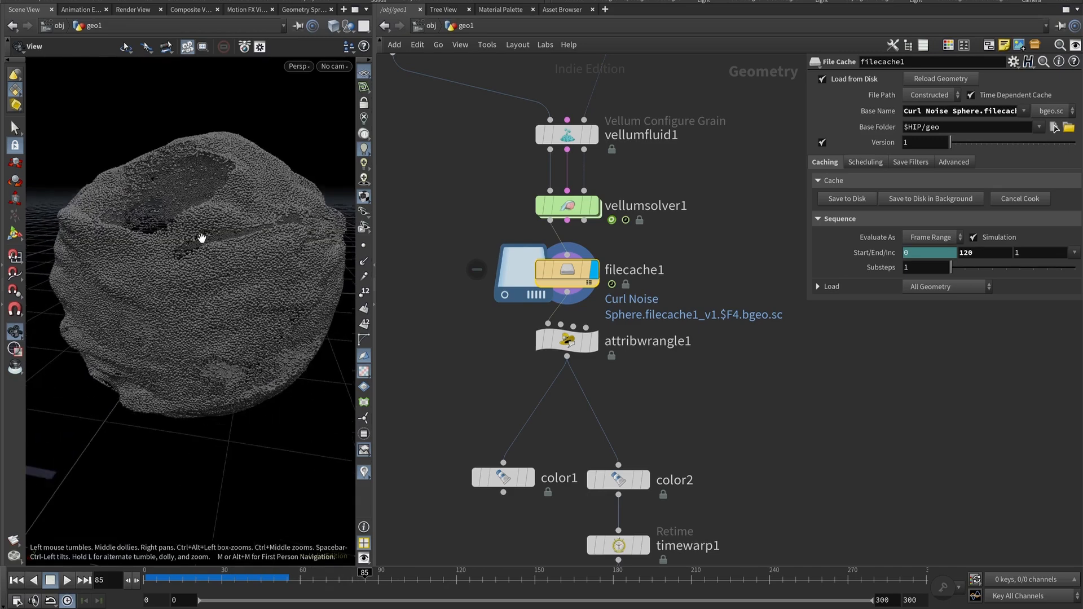
drag(227, 242, 176, 284)
drag(209, 579, 329, 575)
Inspect attribwrangle1's node info and make it the displayed node.
middle_click(567, 341)
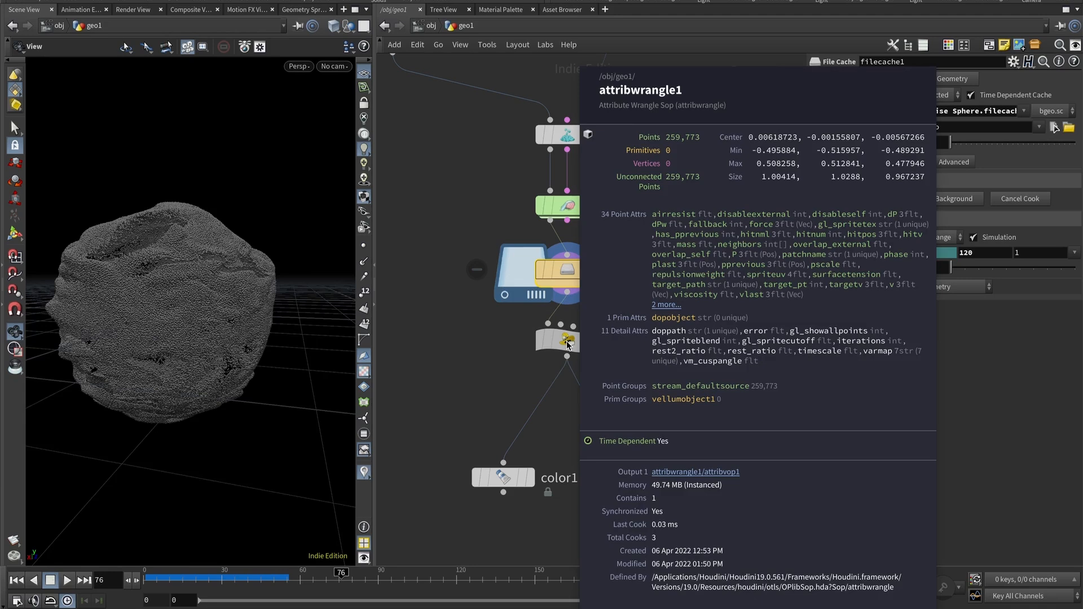
click(581, 348)
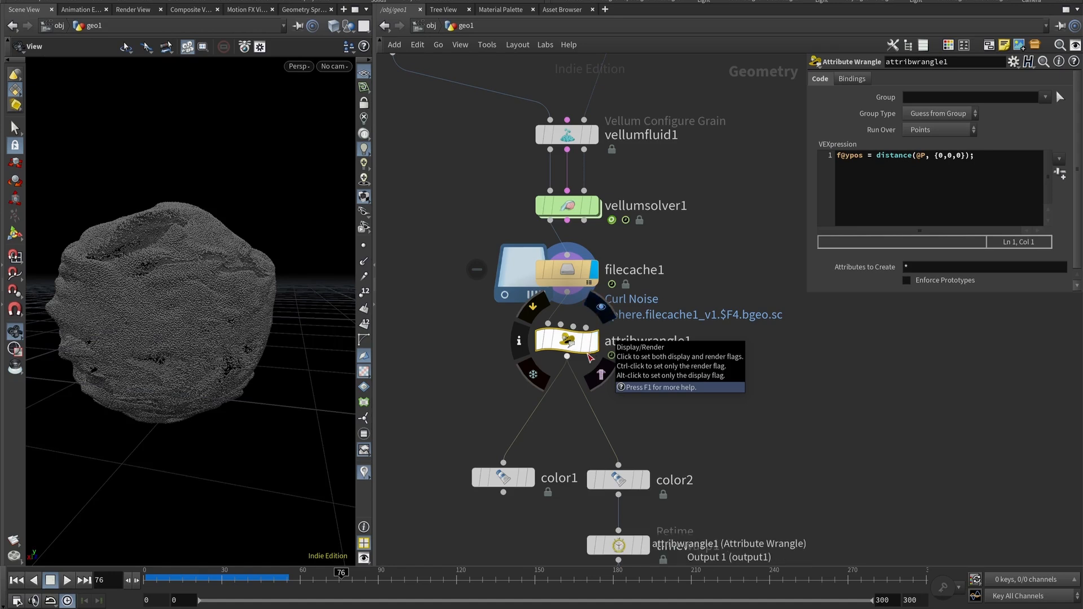
Rename the attribute in attribwrangle1's expression so it reads f@distance = distance(@P, {0,0,0});.
drag(139, 278, 140, 244)
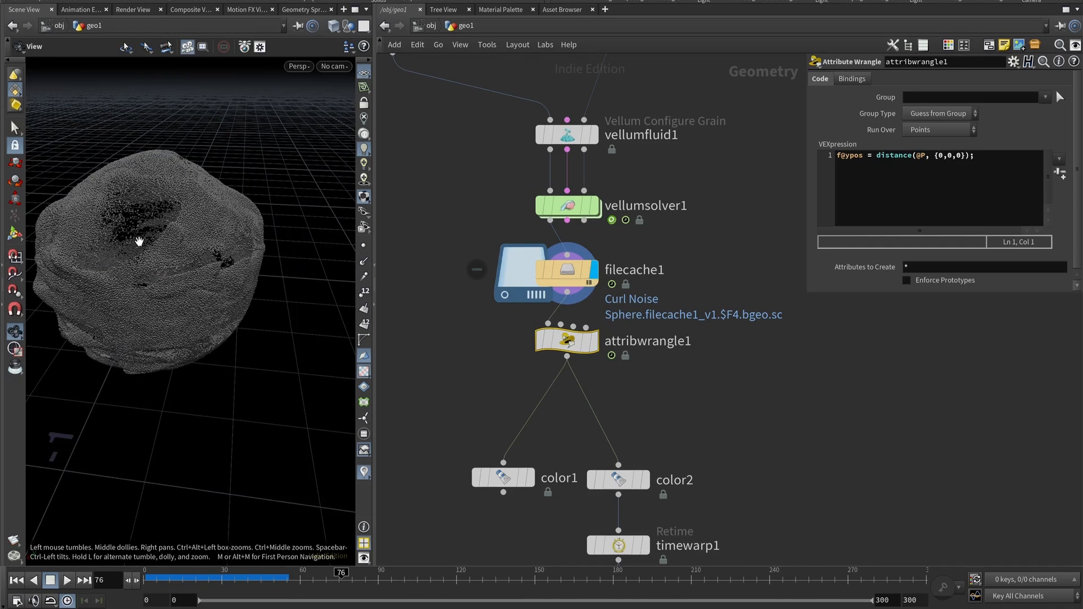
drag(137, 307, 129, 288)
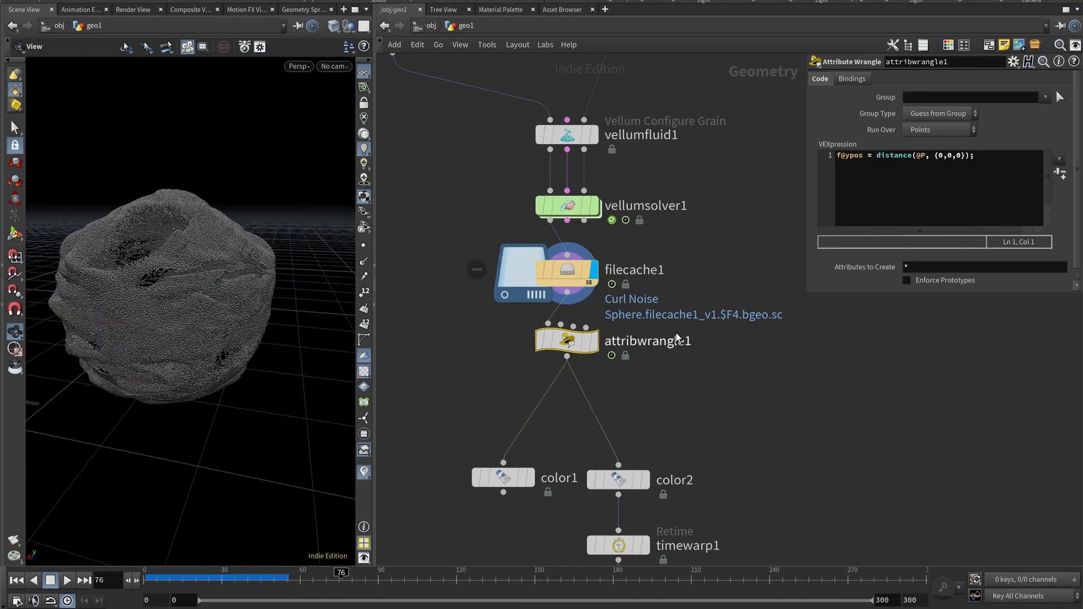
click(855, 161)
click(852, 161)
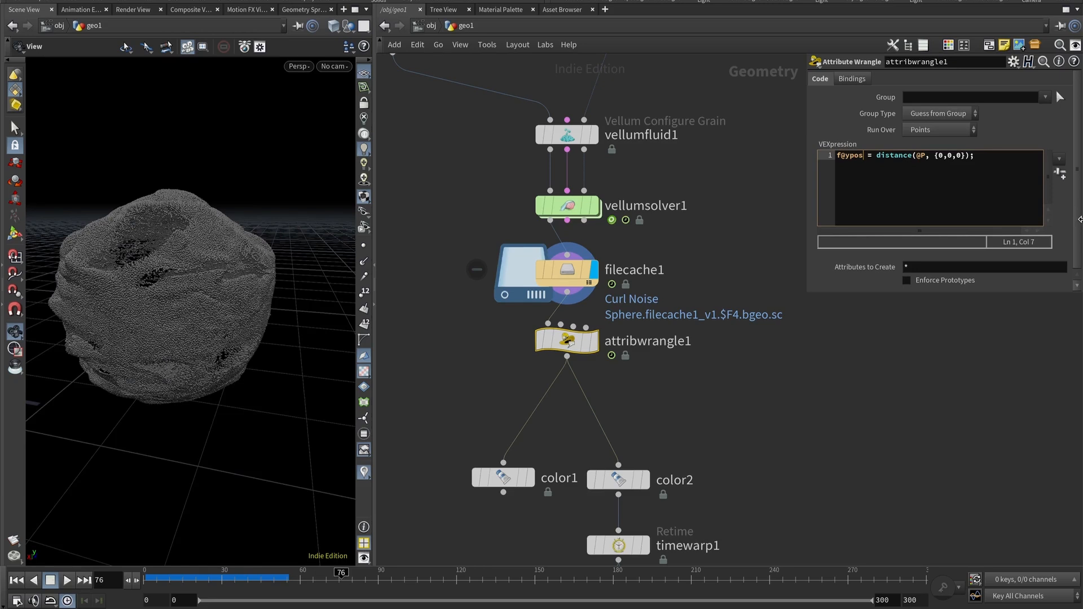
key(BackSpace)
key(BackSpace)
key(BackSpace)
key(BackSpace)
text(distance)
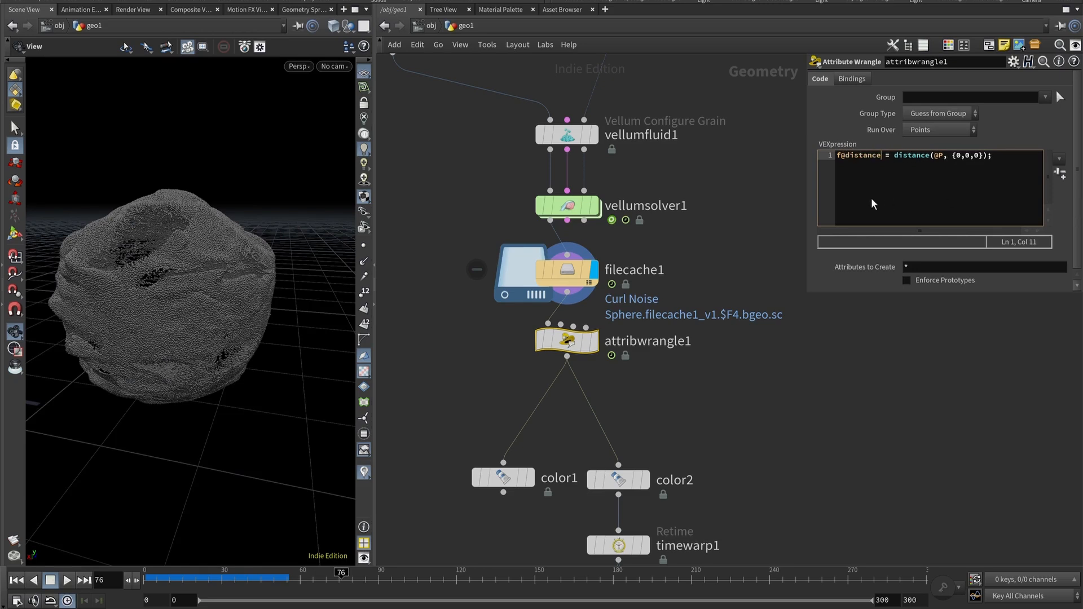
Review the wrangle's expression, the sphere in the viewport and color1's current attribute setting.
click(848, 158)
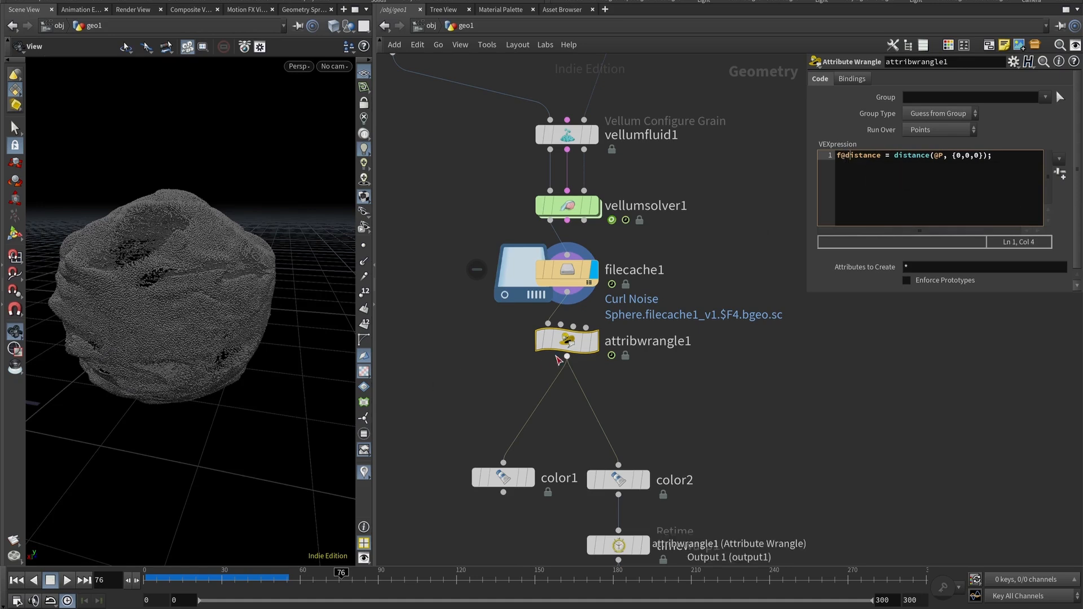
click(573, 342)
click(845, 155)
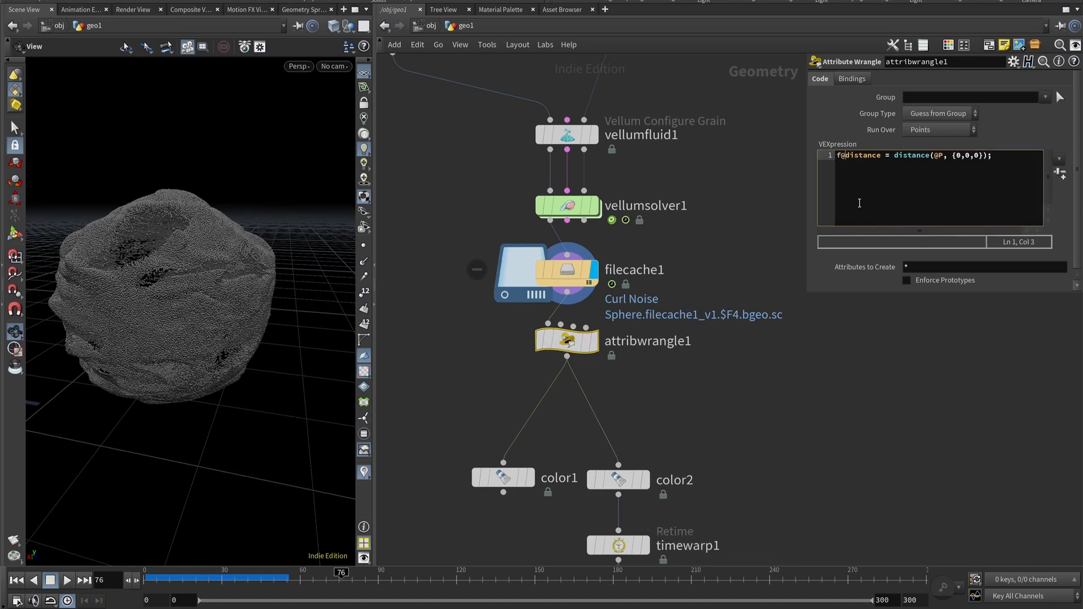
click(934, 155)
drag(956, 156, 984, 156)
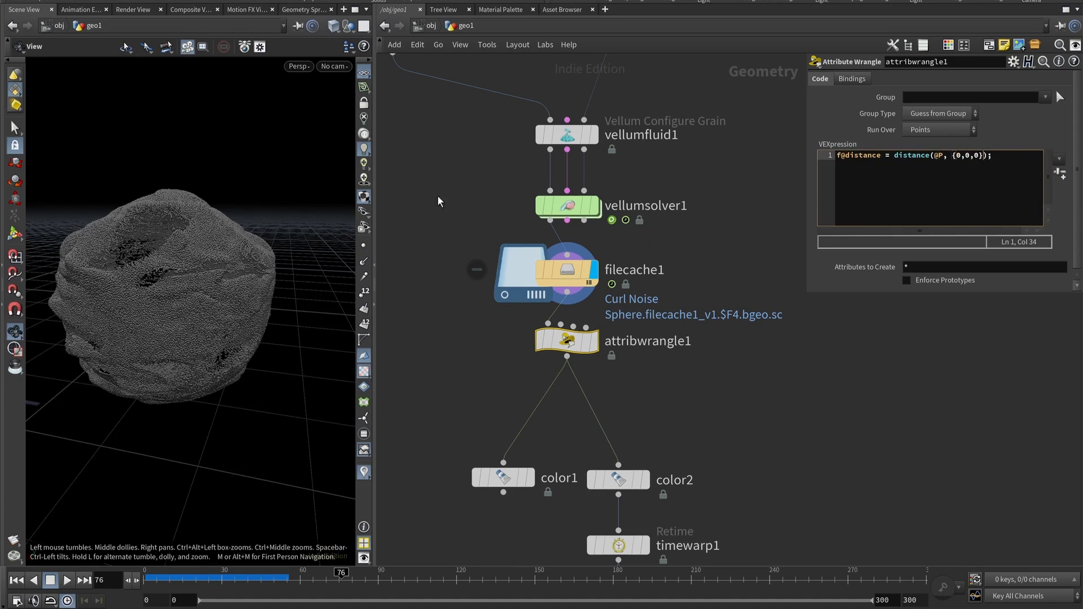
mouse_move(166, 269)
mouse_down()
mouse_move(163, 322)
mouse_move(181, 280)
mouse_up()
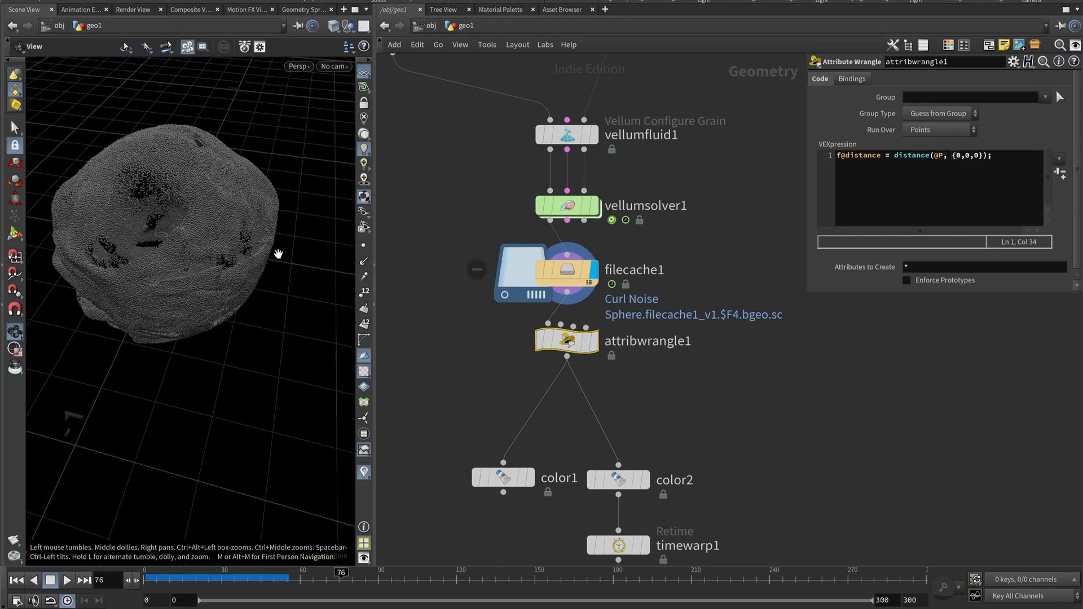
click(591, 340)
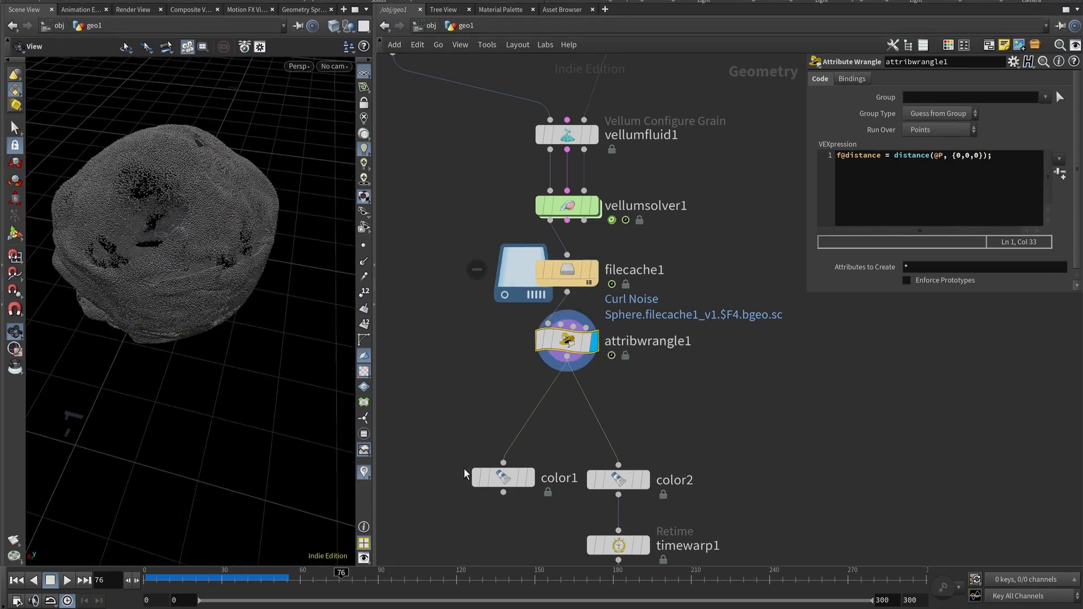
middle_drag(437, 427, 416, 345)
middle_drag(531, 435, 536, 420)
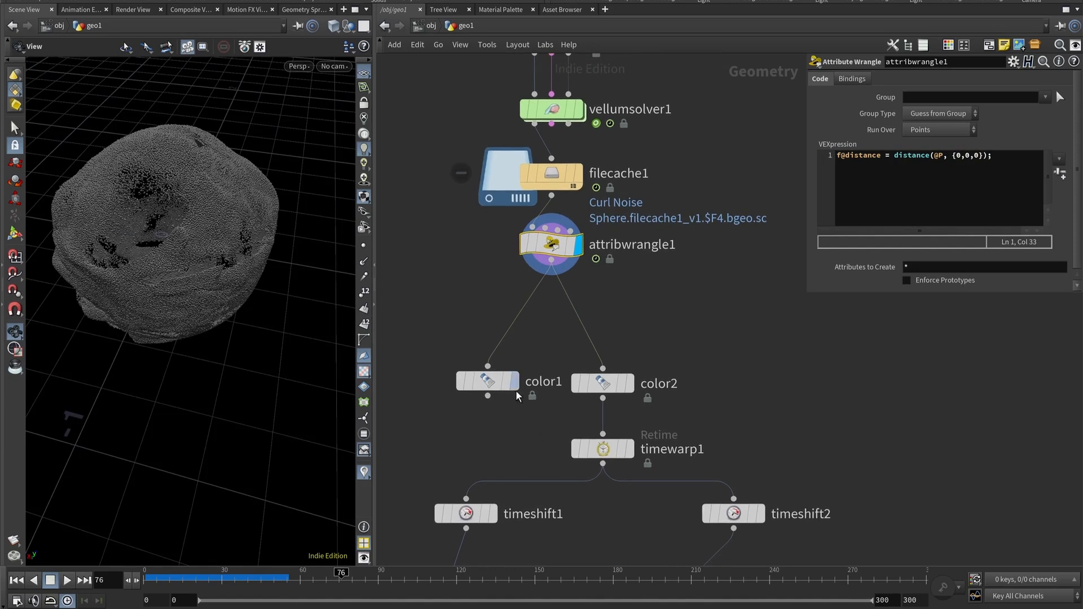
click(495, 387)
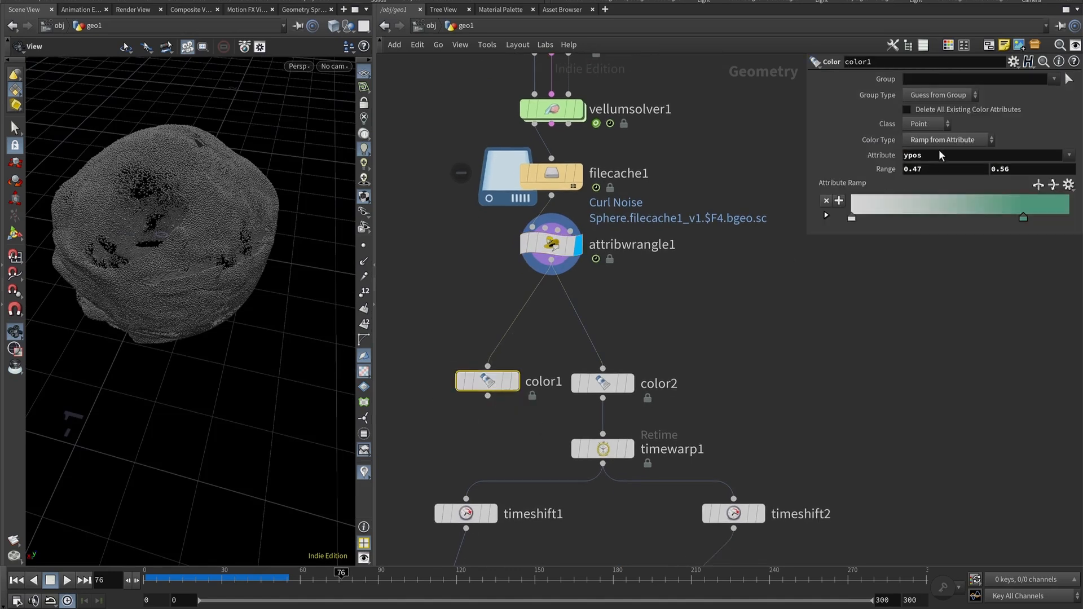
click(564, 247)
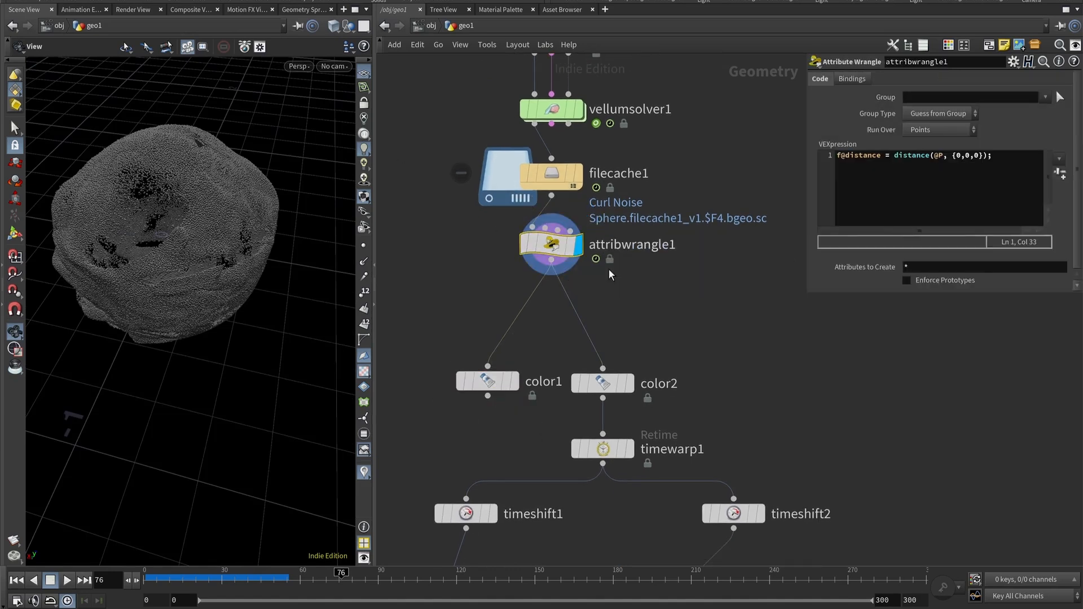
Inspect the wrangle's point values in the Geometry Spreadsheet, sorting by the distance column.
click(303, 9)
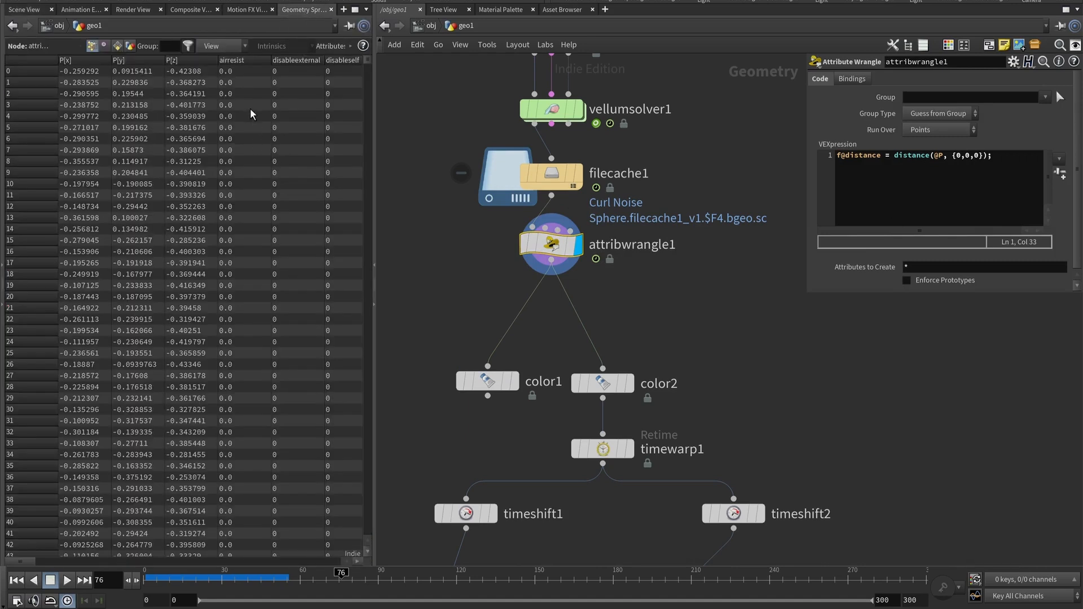
scroll(201, 176, down, 2)
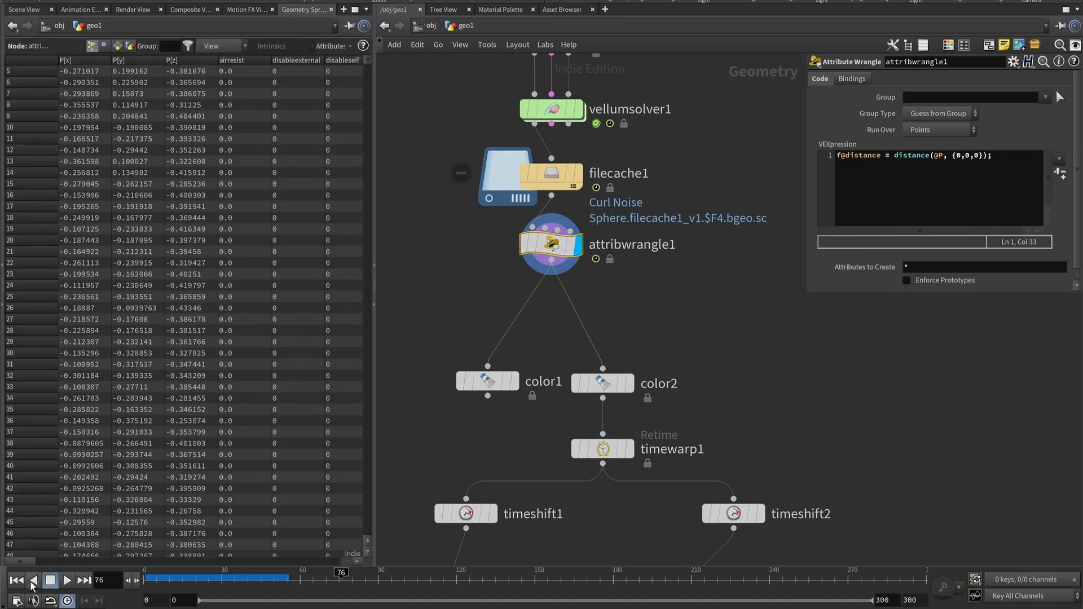
drag(21, 562, 42, 564)
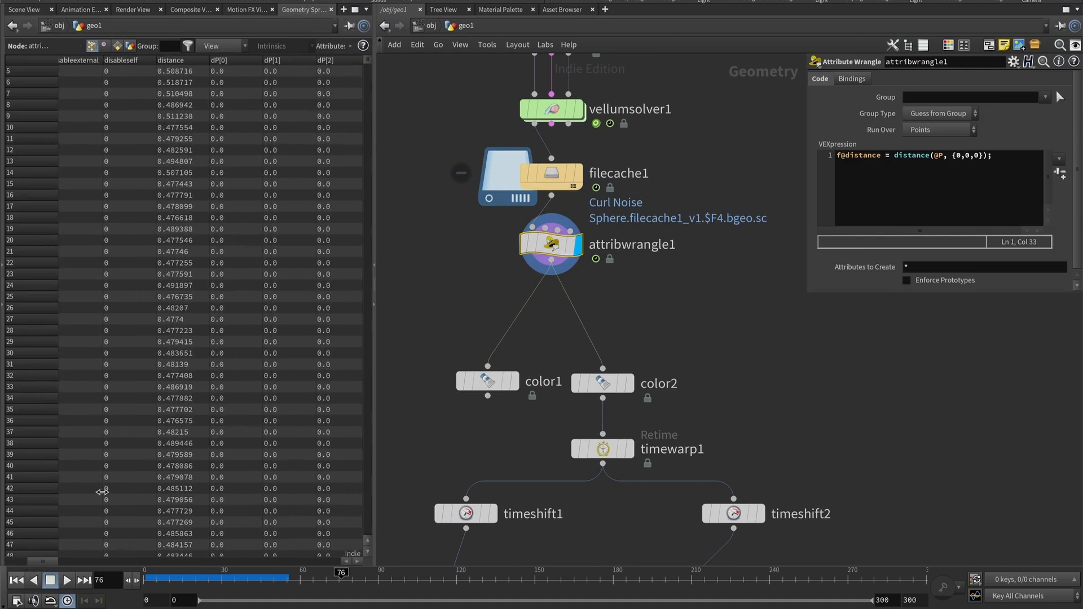
click(177, 61)
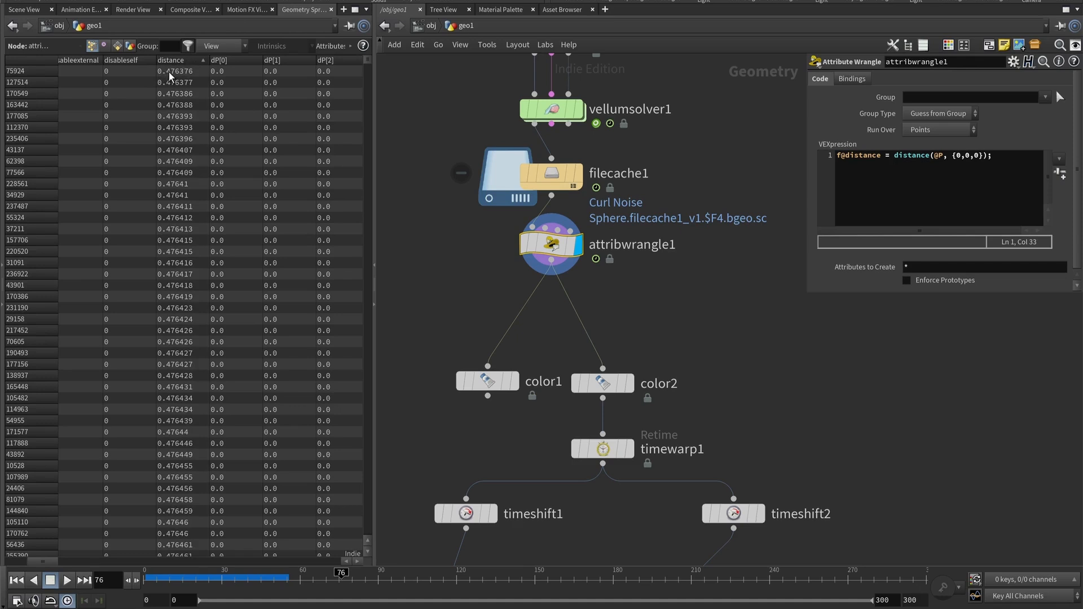
click(177, 60)
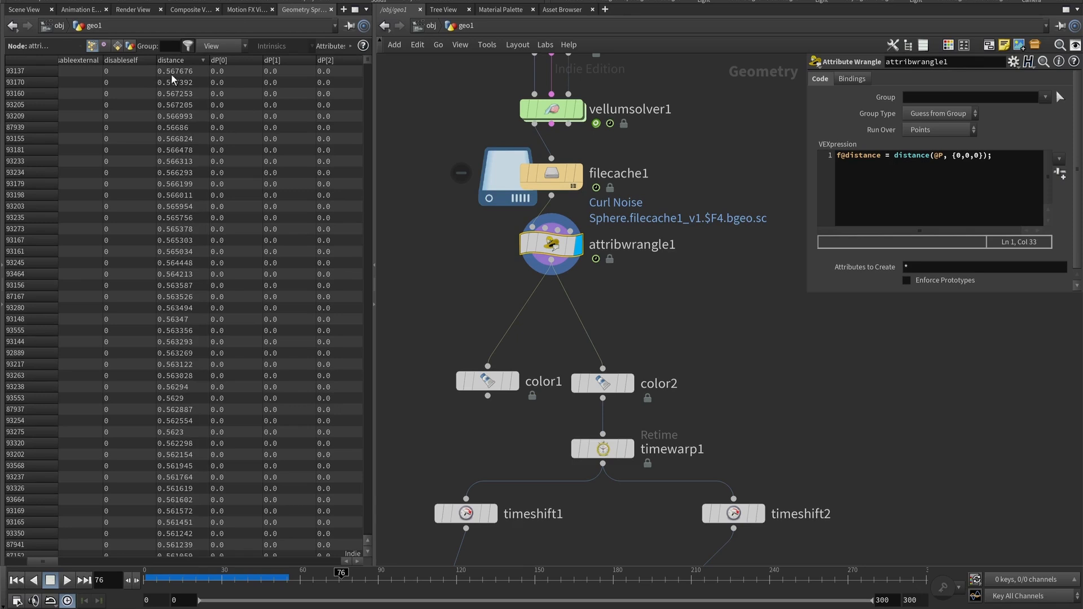
click(21, 10)
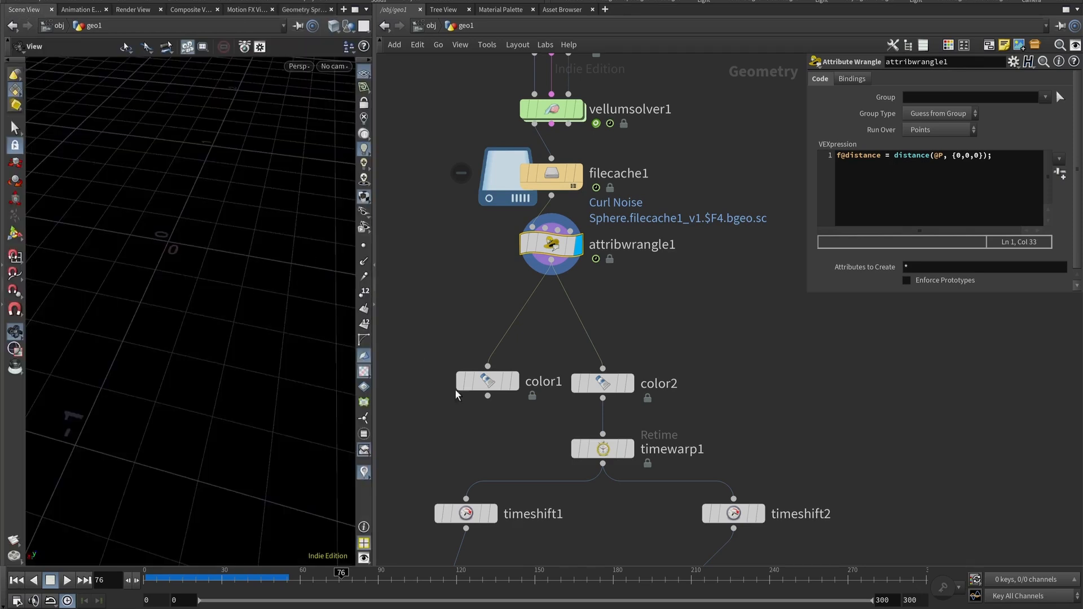
Set color1's ramp Attribute to distance and make color1 the displayed node.
click(503, 381)
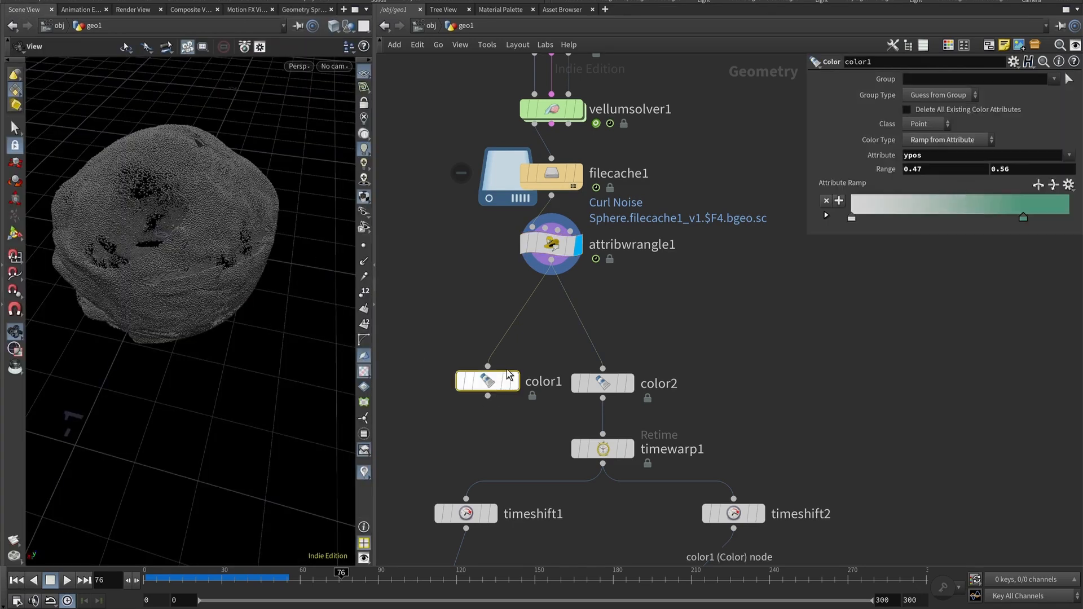
drag(903, 155, 975, 170)
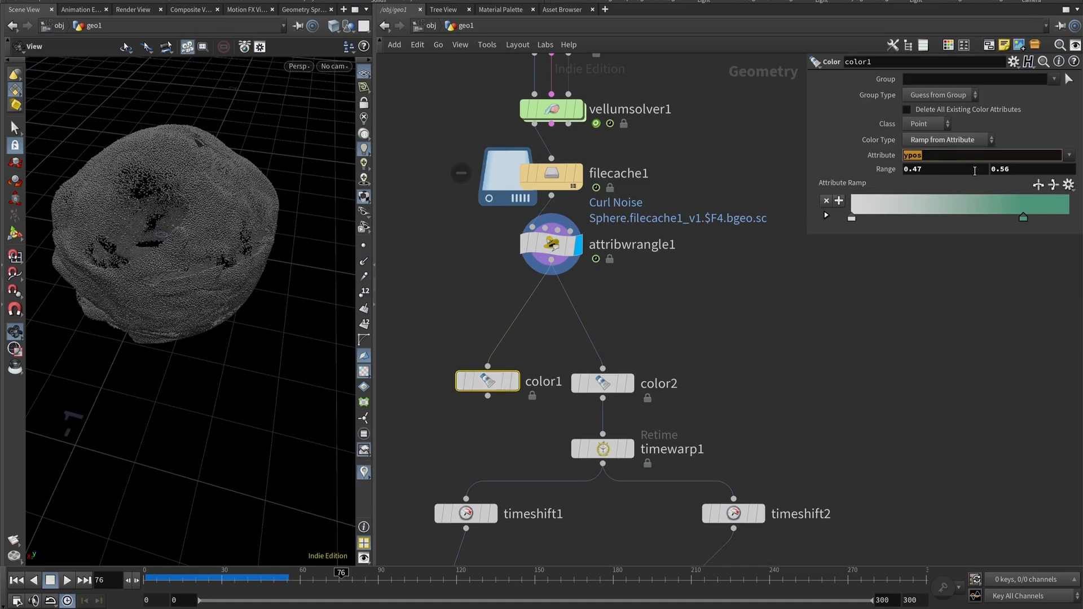
text(distance)
key(Return)
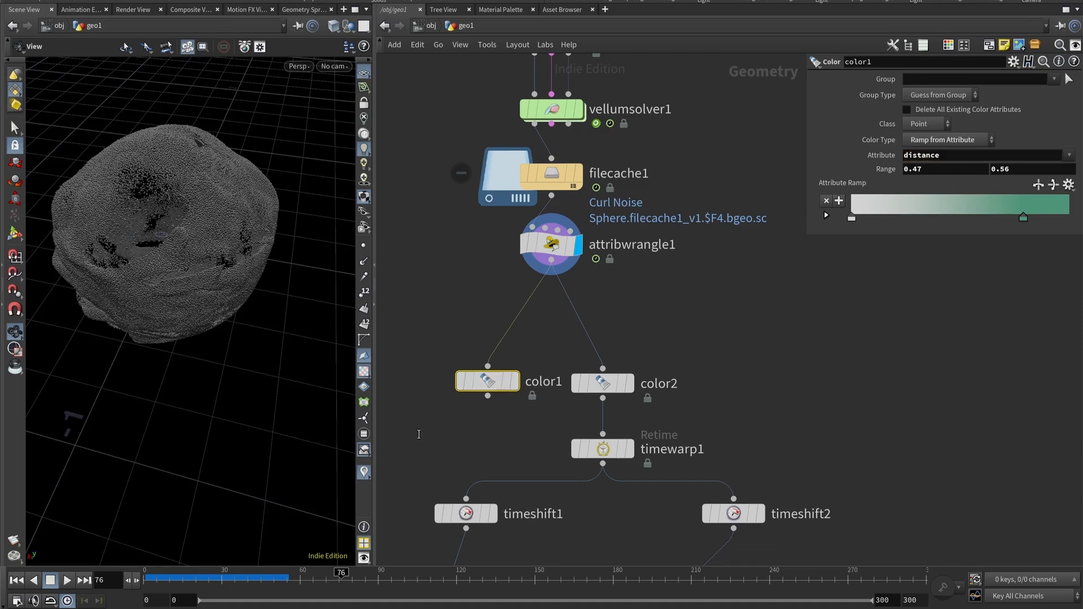
click(515, 381)
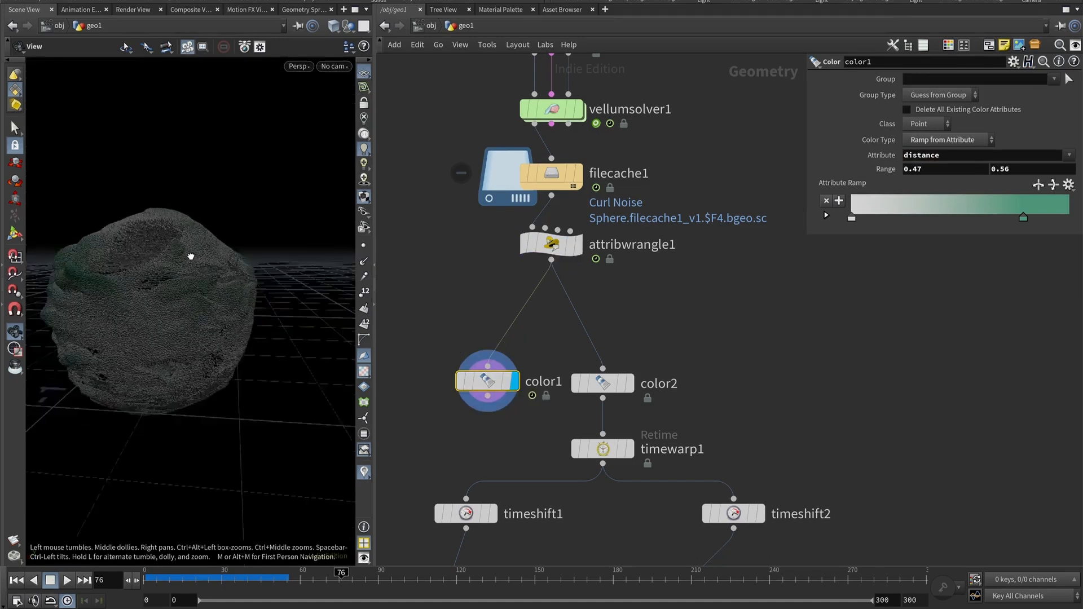
drag(190, 256, 192, 293)
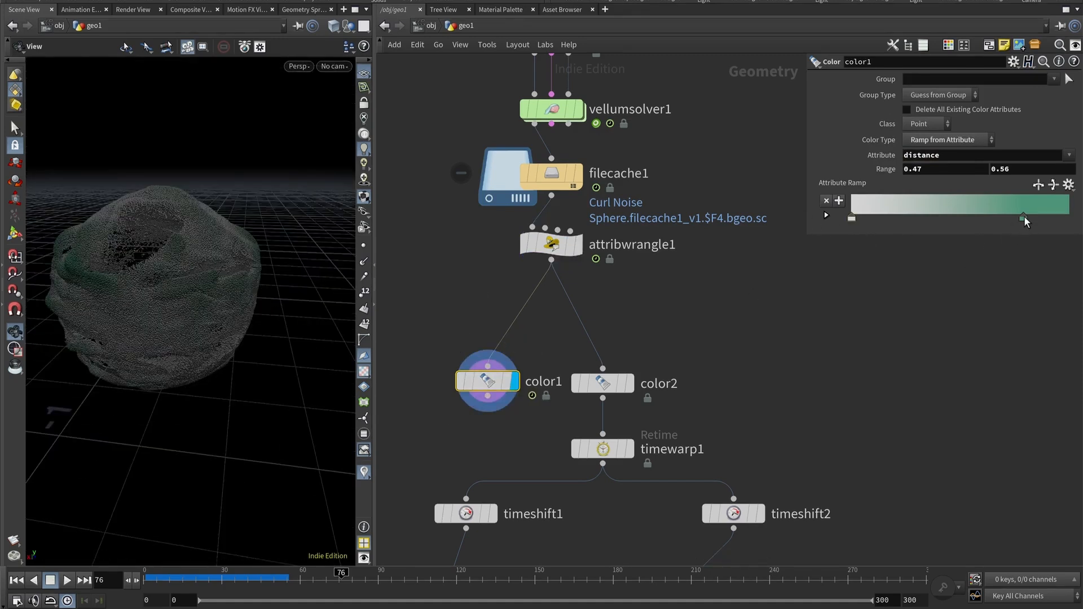
drag(302, 341, 212, 314)
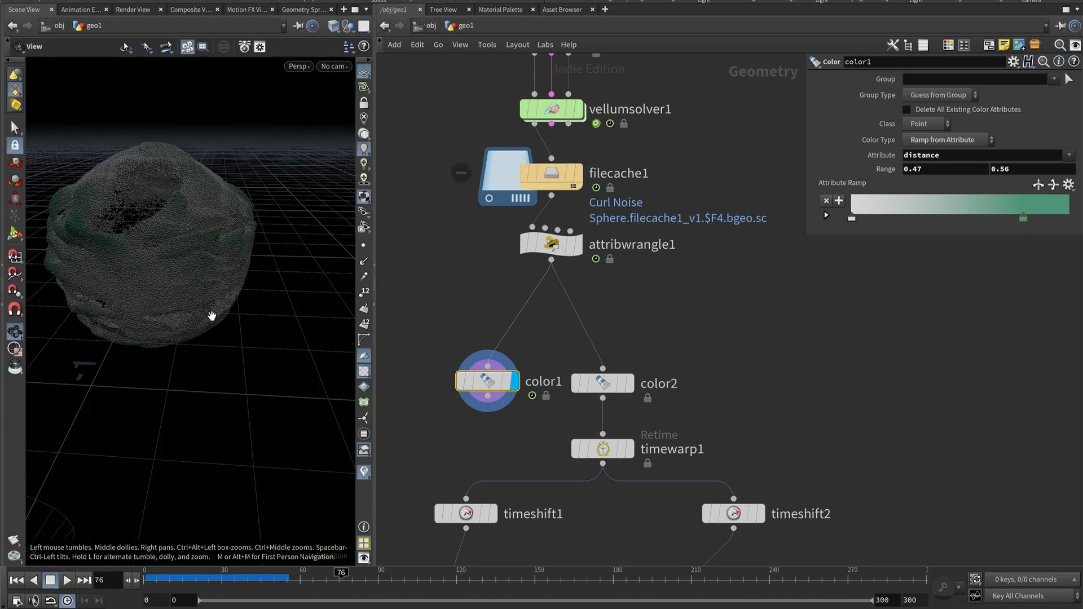
Display color2 and set its ramp Attribute to distance.
click(630, 384)
click(614, 389)
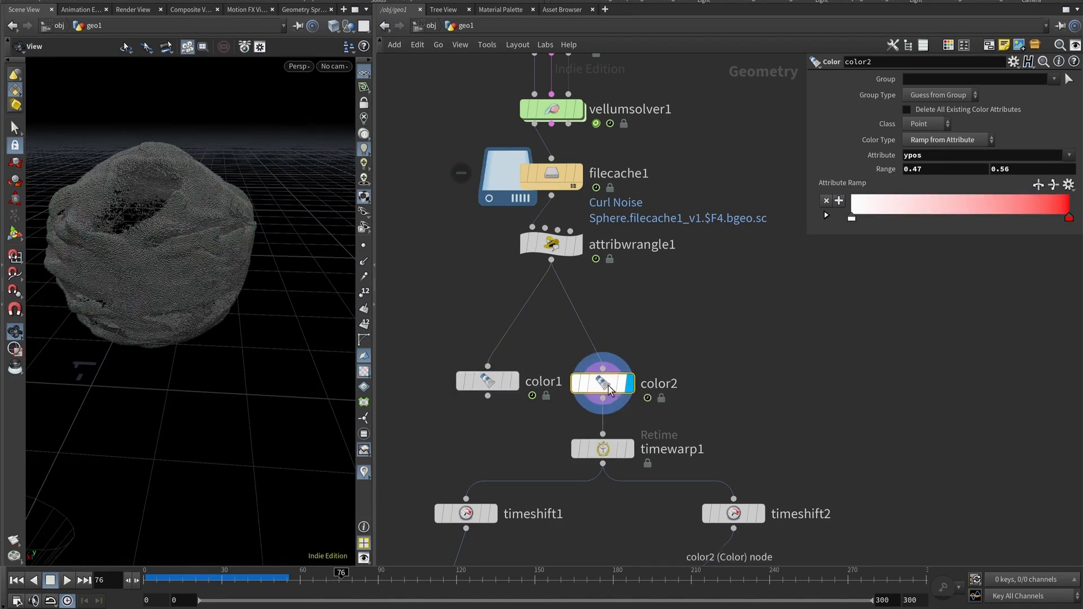
drag(159, 242, 99, 249)
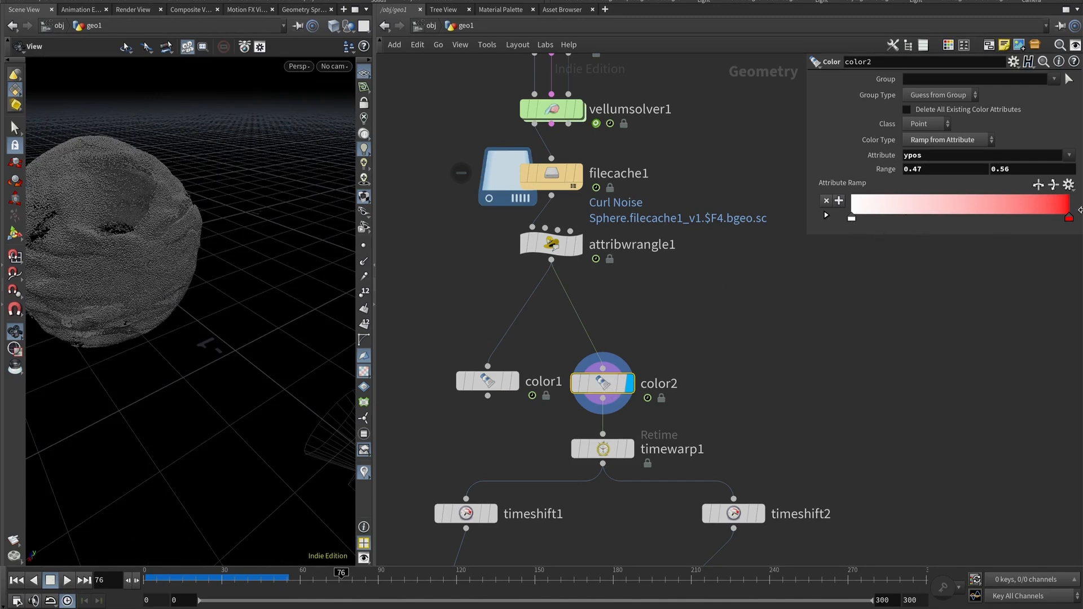
click(944, 157)
text(distance)
key(Return)
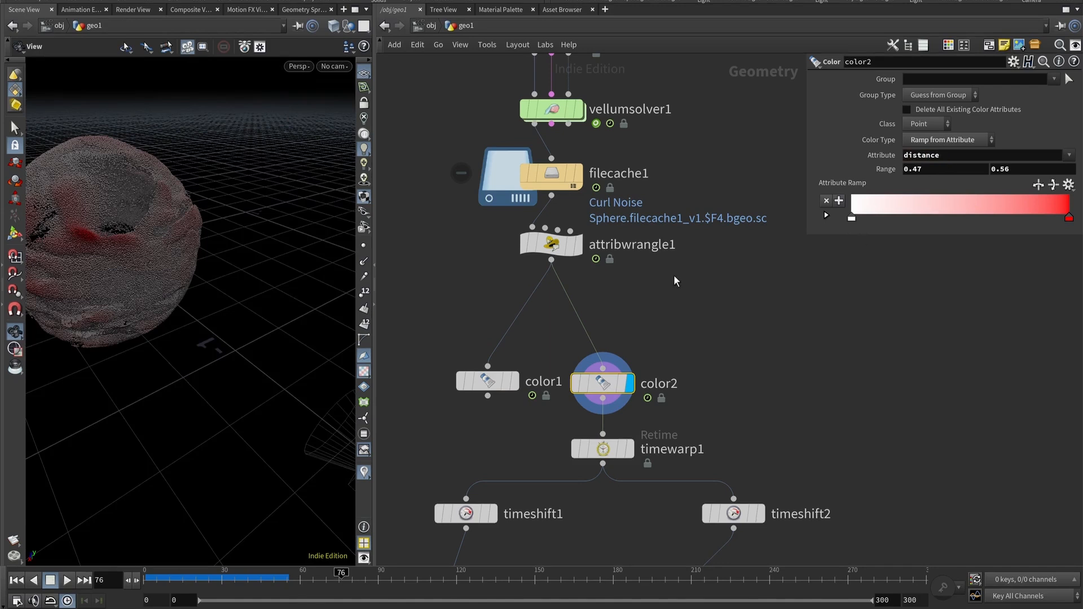
drag(143, 231, 164, 266)
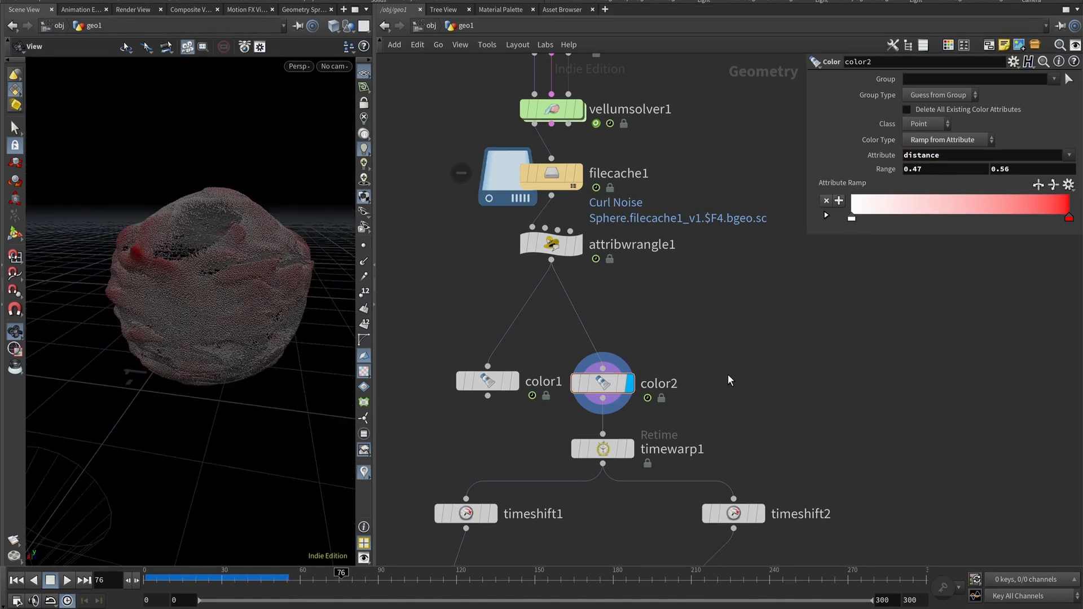
Select timewarp1 and open its Output Frame Range end value for editing.
middle_drag(681, 346, 657, 227)
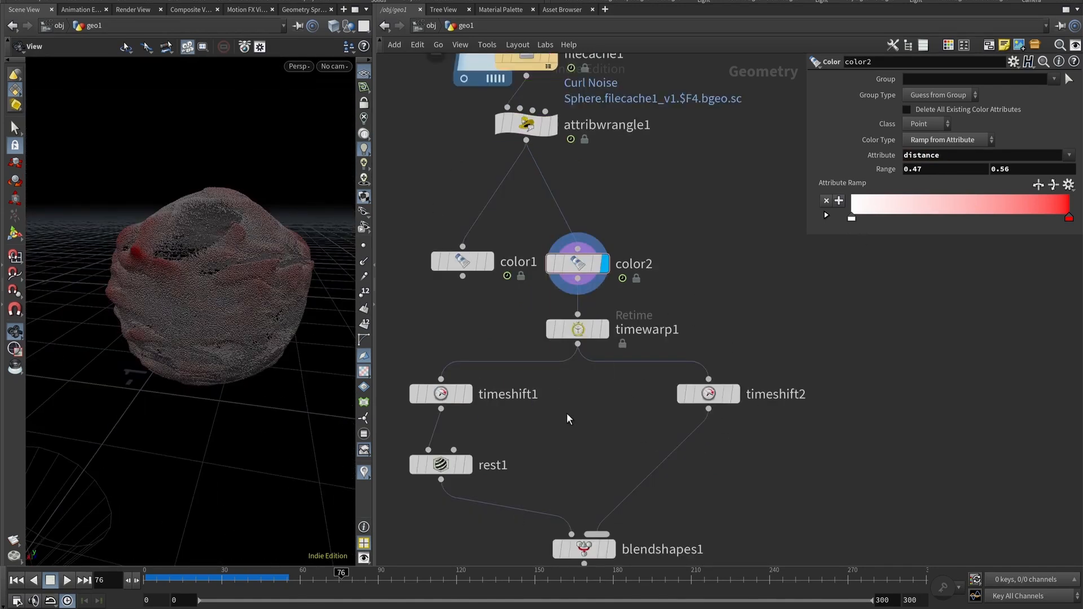
scroll(752, 259, down, 4)
middle_drag(657, 337, 623, 341)
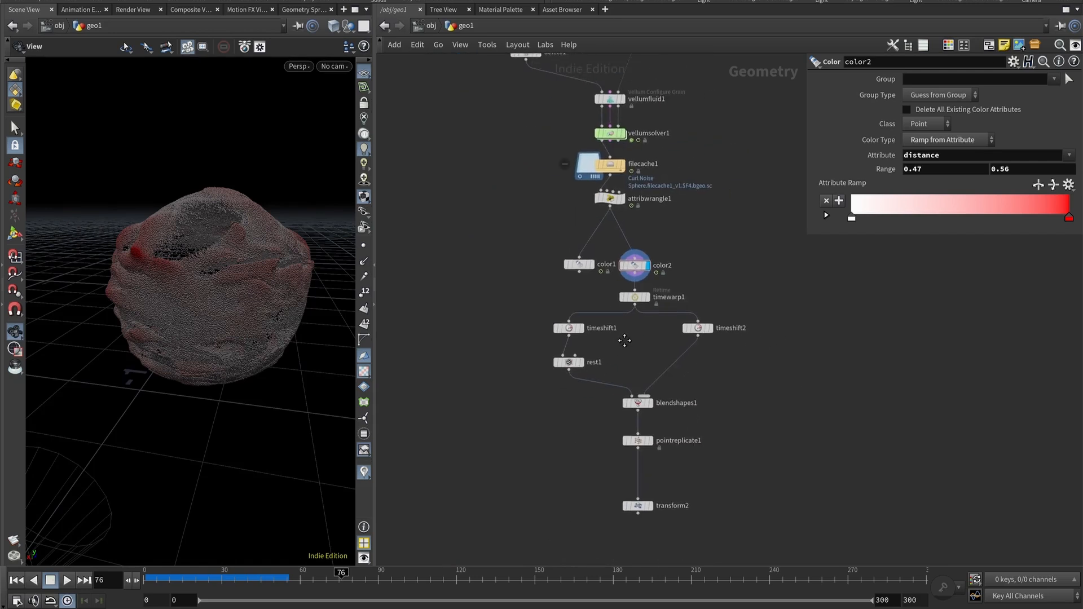
scroll(622, 341, up, 1)
scroll(635, 378, up, 1)
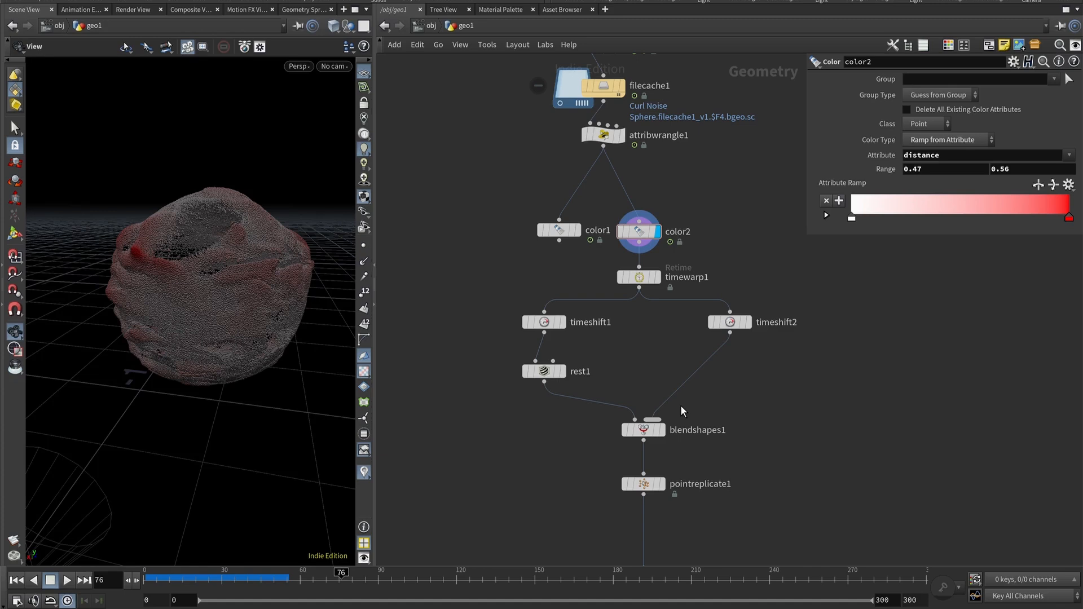
scroll(680, 405, up, 5)
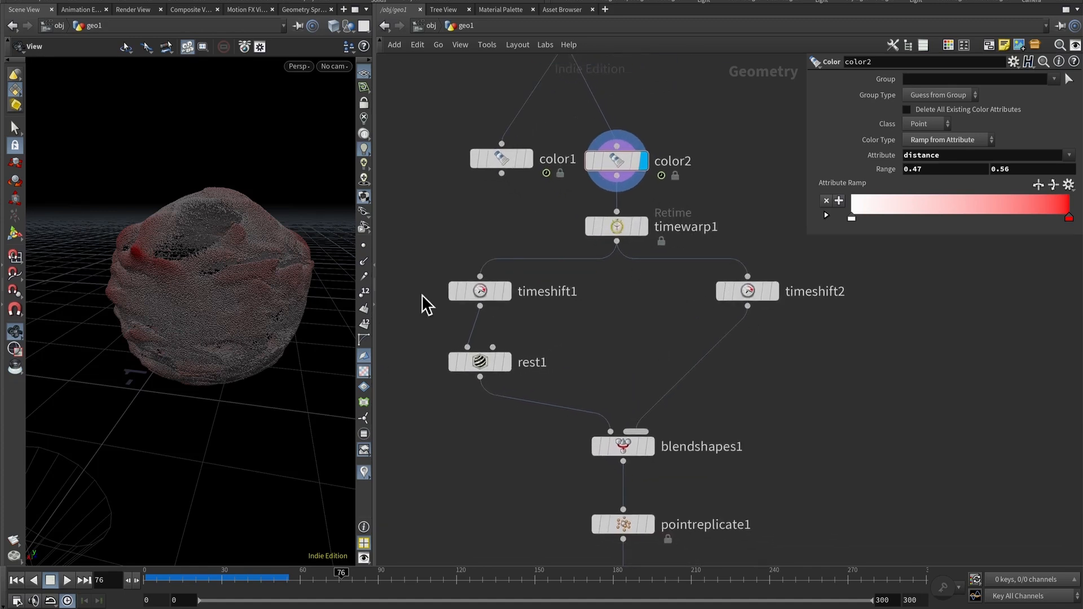
click(609, 227)
mouse_move(651, 229)
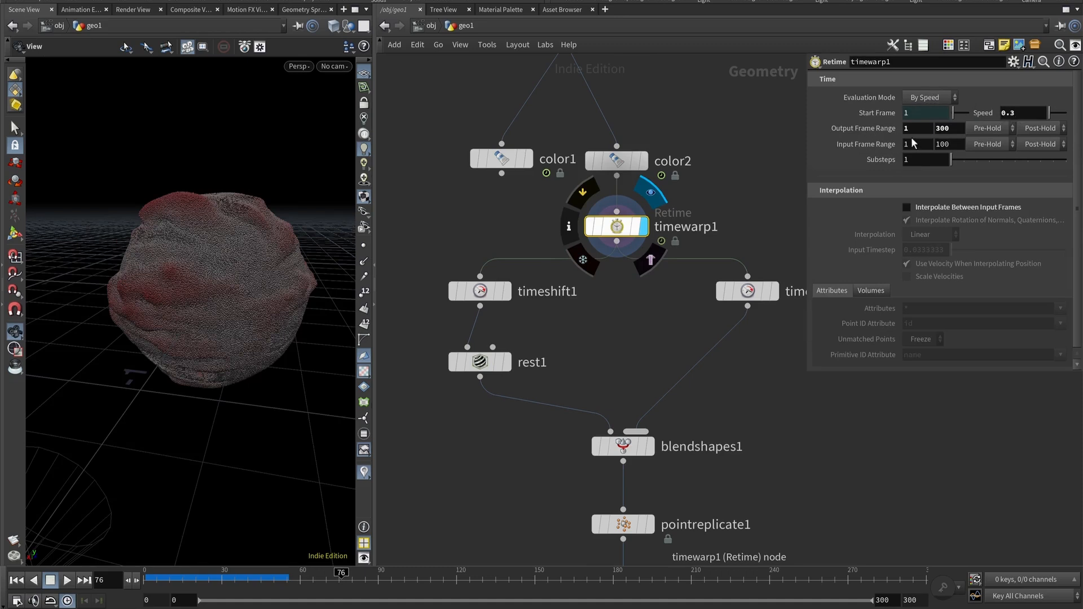
double_click(942, 128)
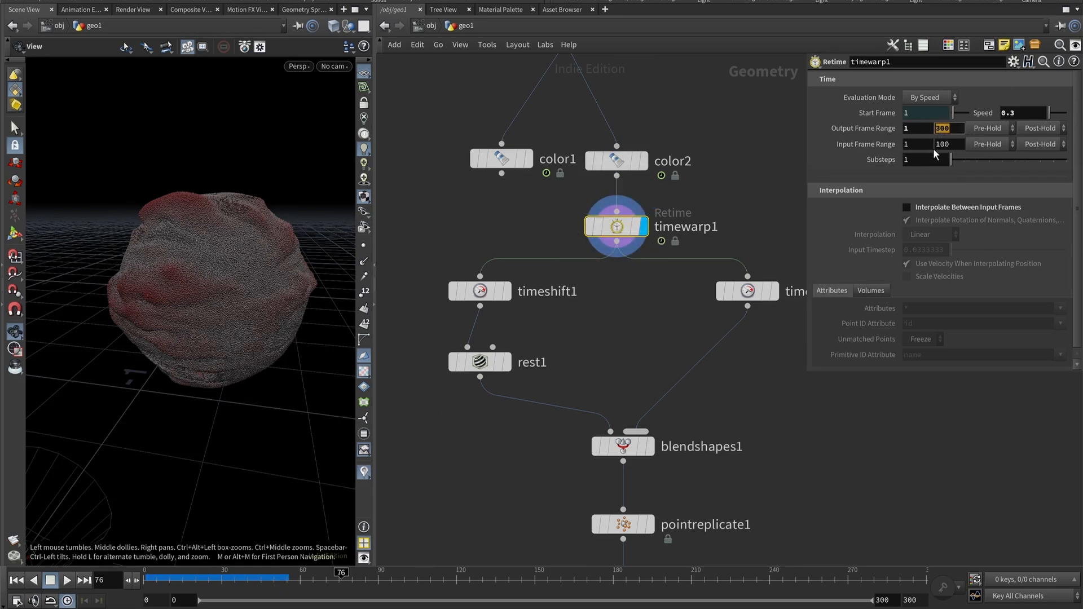
key(h)
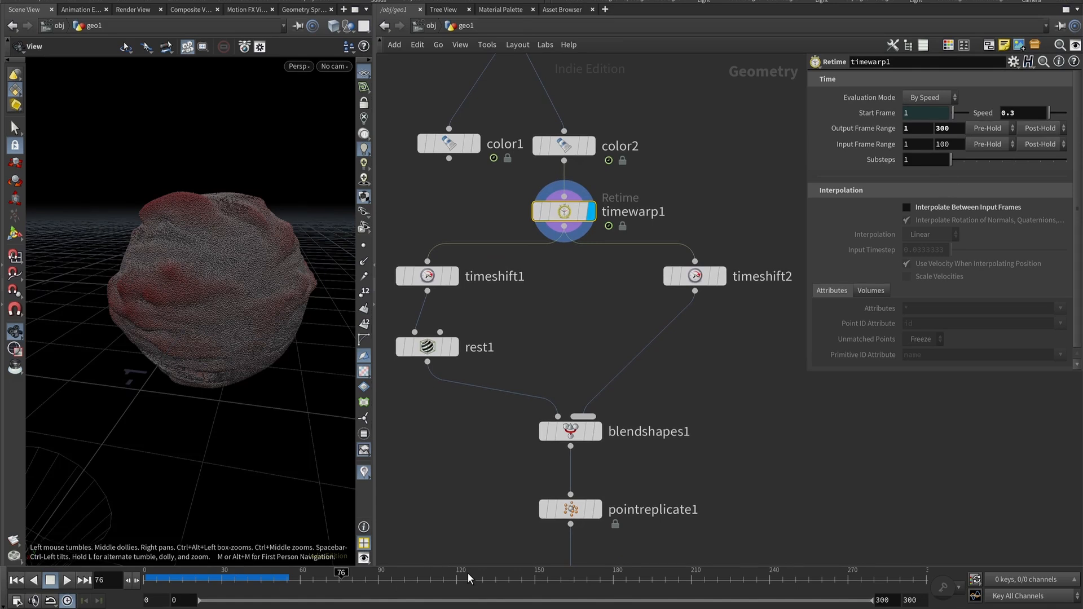
Scrub the timeline toward the end of the simulation to review the retimed result.
drag(242, 579, 896, 574)
middle_drag(762, 459, 742, 449)
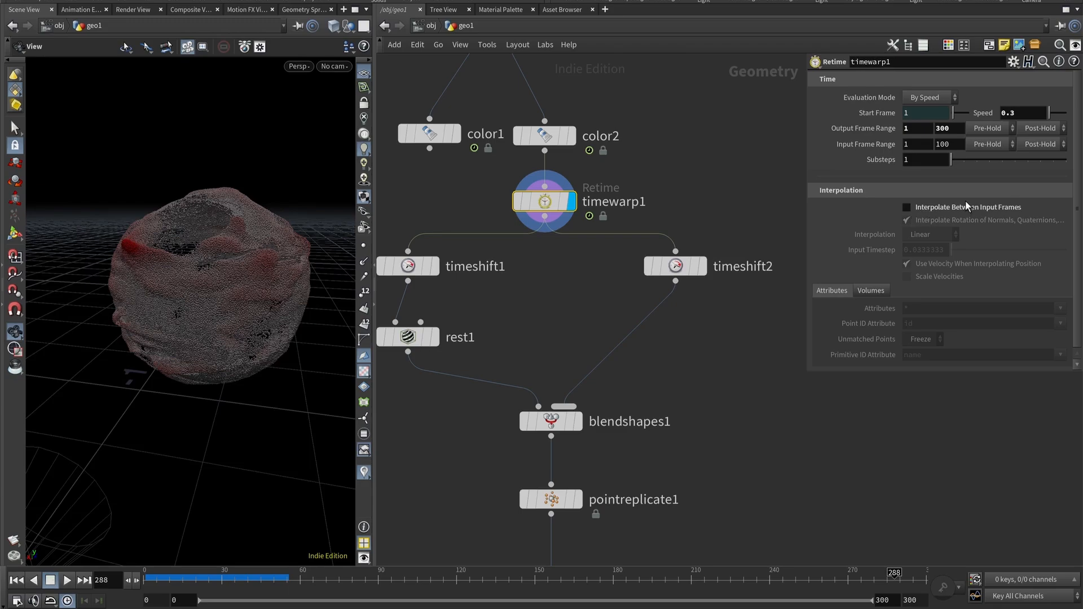
middle_drag(555, 117, 623, 394)
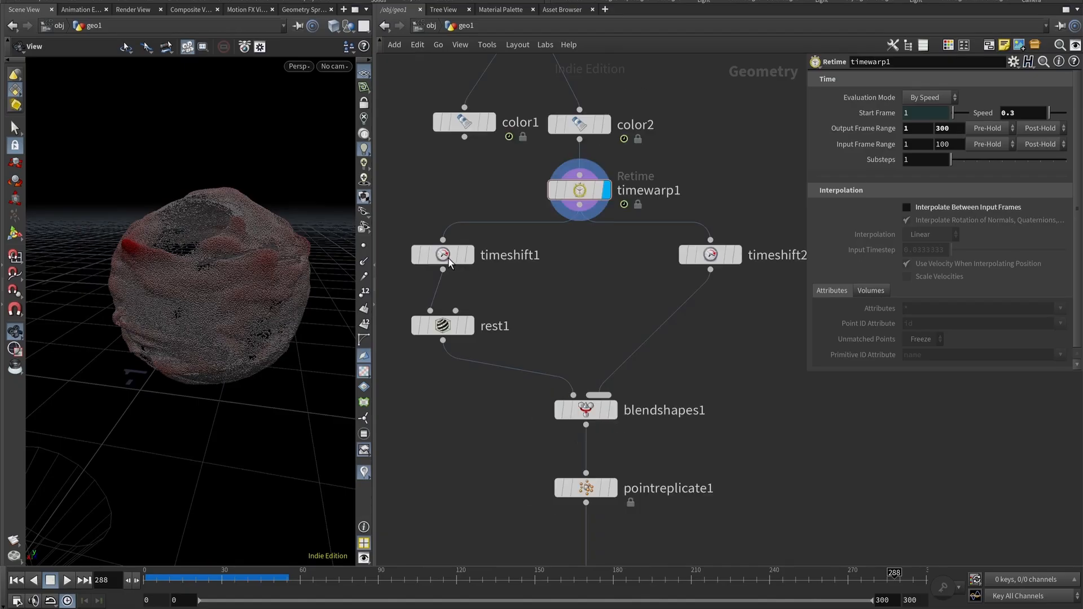
Set timeshift1's Frame expression to $F-30.
click(442, 255)
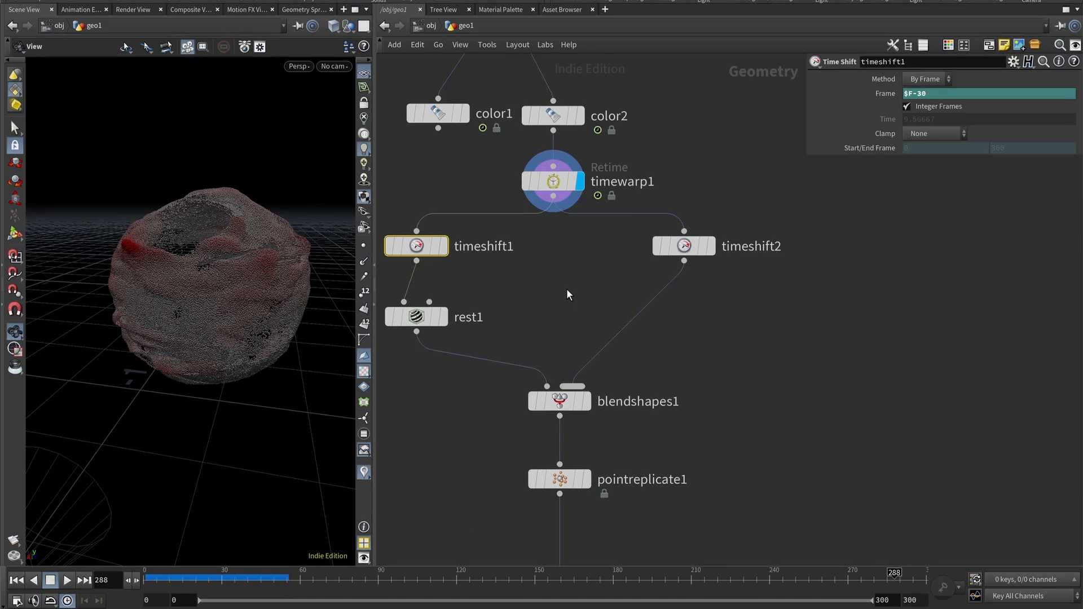
click(920, 91)
text(-30)
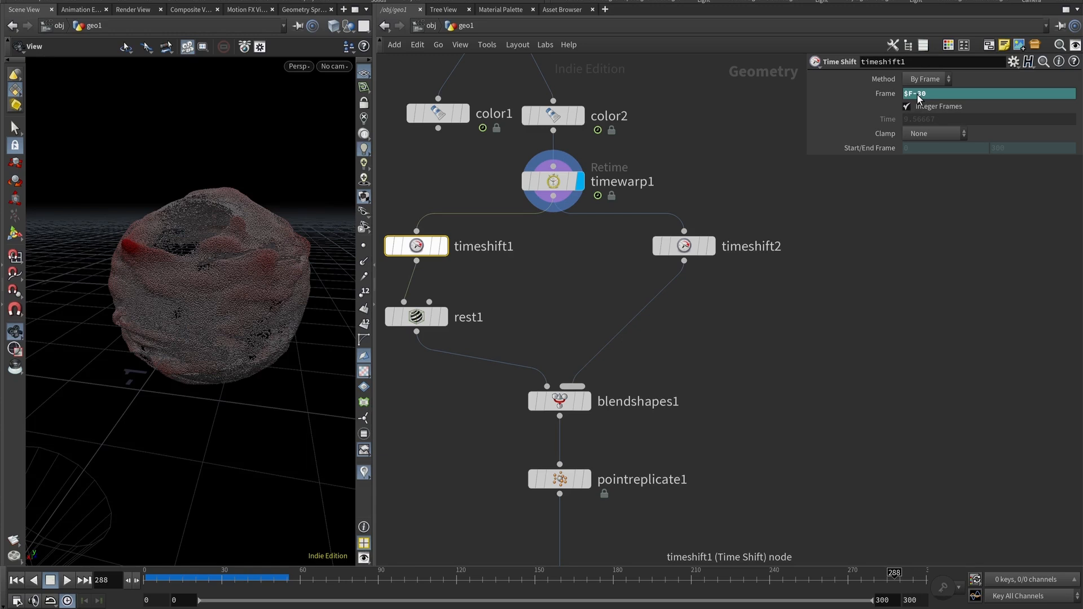
Review the parameters of timeshift2, rest1 and blendshapes1.
click(685, 246)
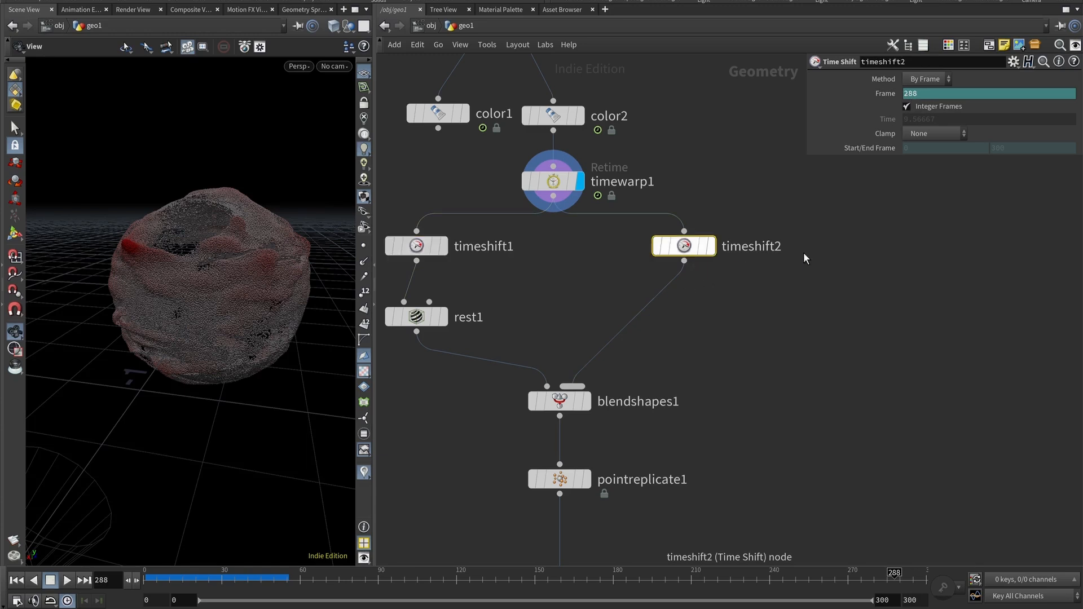
ctrl+middle_click(873, 96)
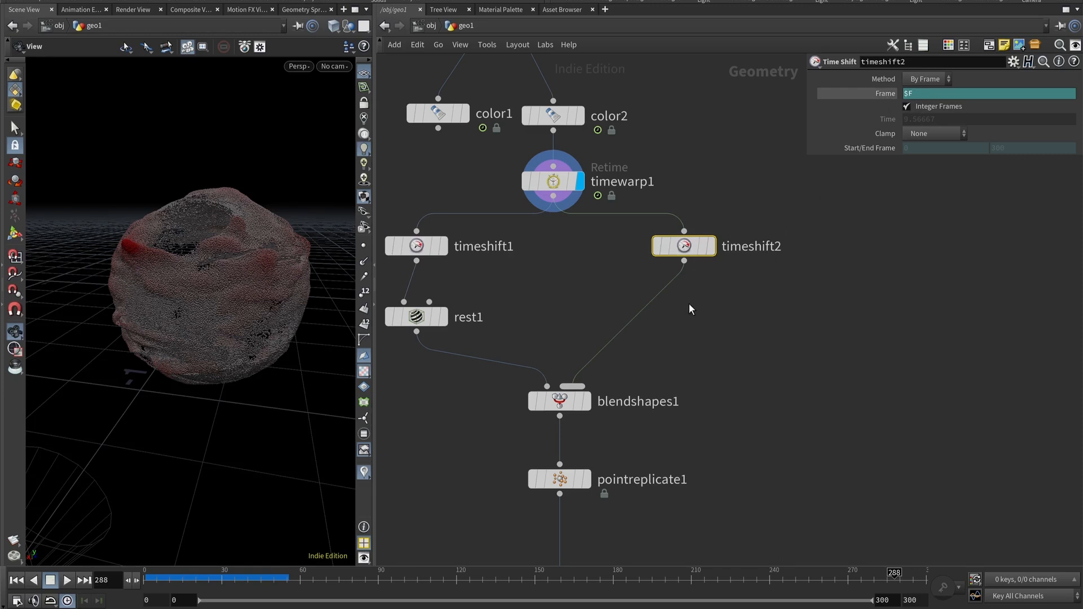
middle_drag(688, 307, 733, 318)
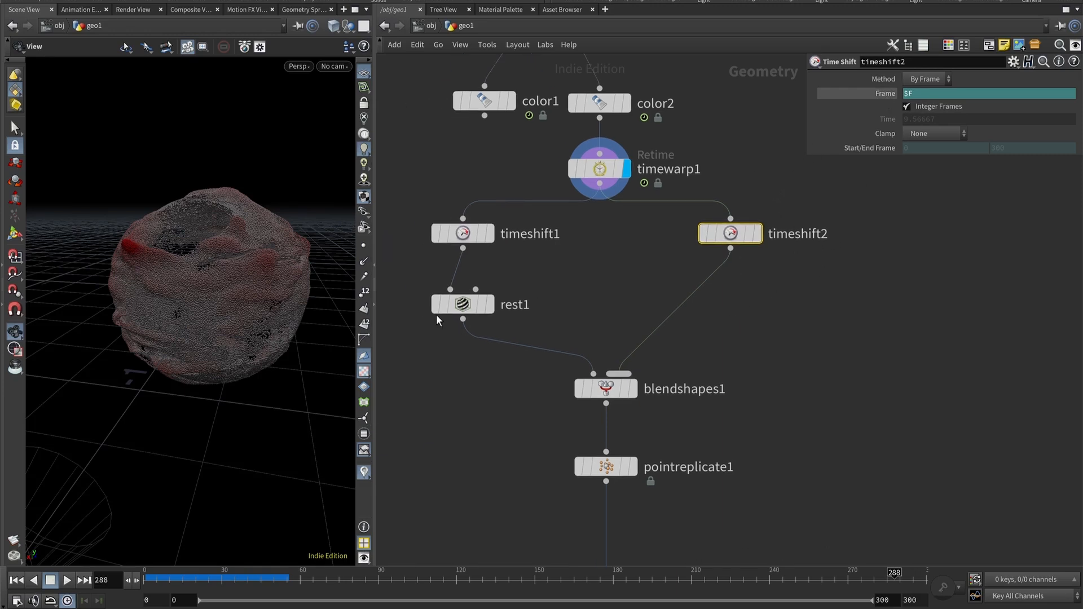
click(451, 307)
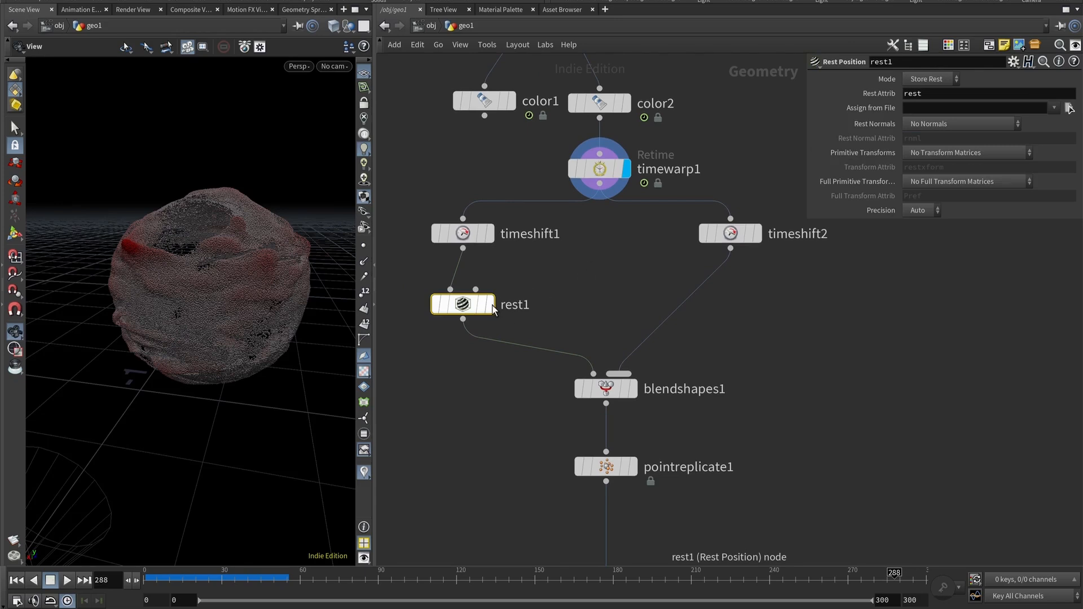
middle_drag(523, 402, 475, 333)
click(546, 320)
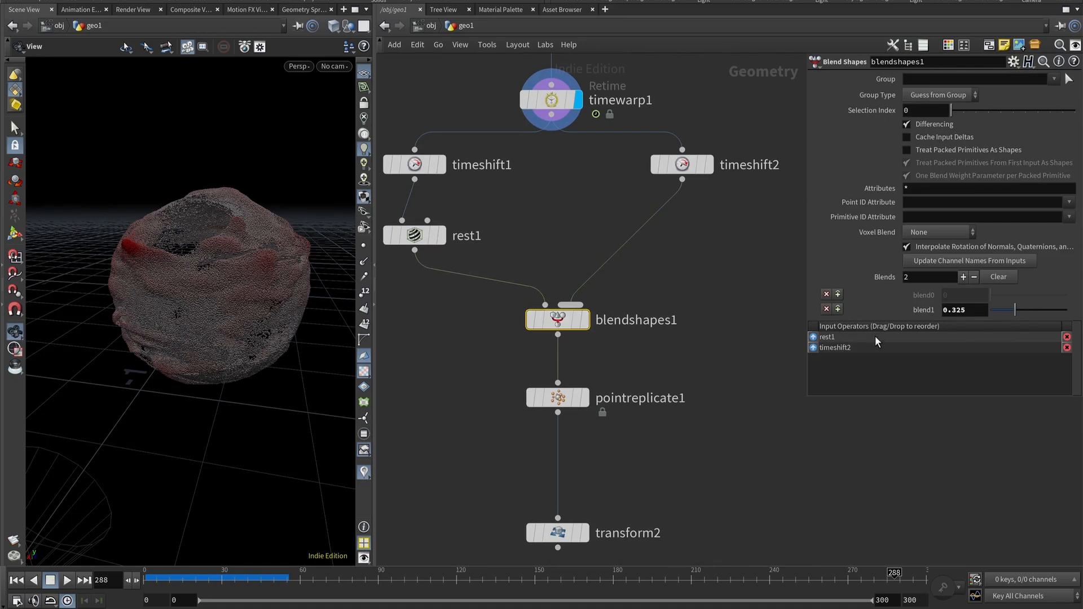
Display blendshapes1 and set its blend1 weight to about 0.607.
click(432, 580)
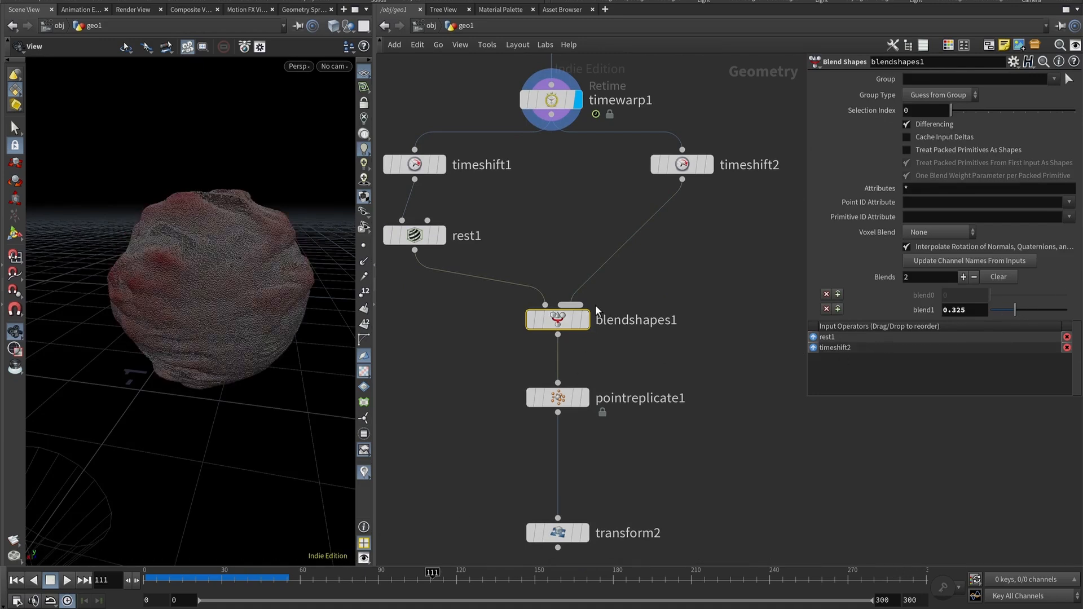
click(586, 319)
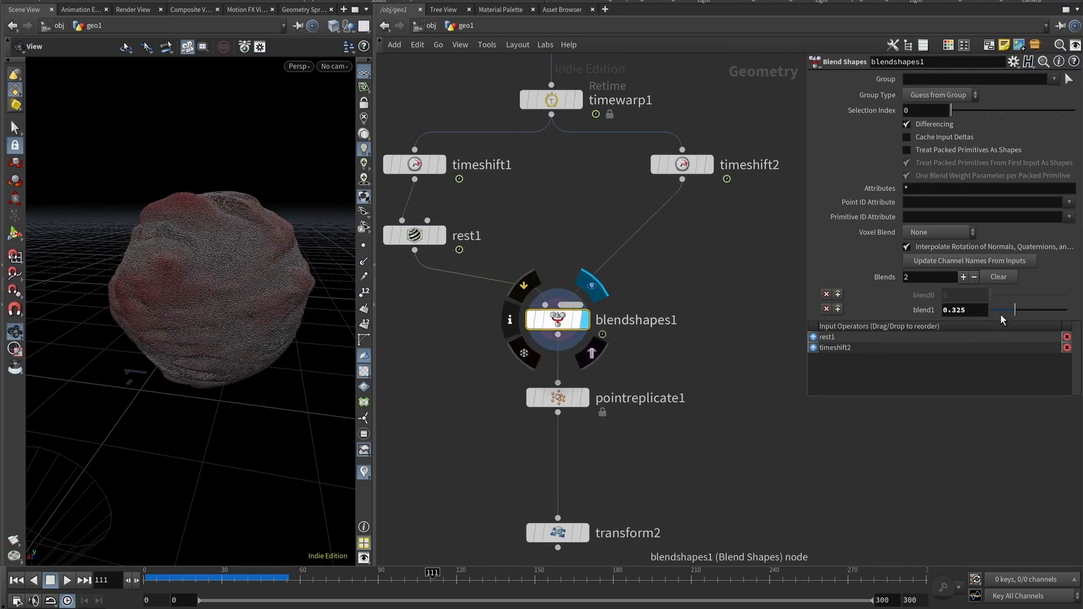
click(973, 310)
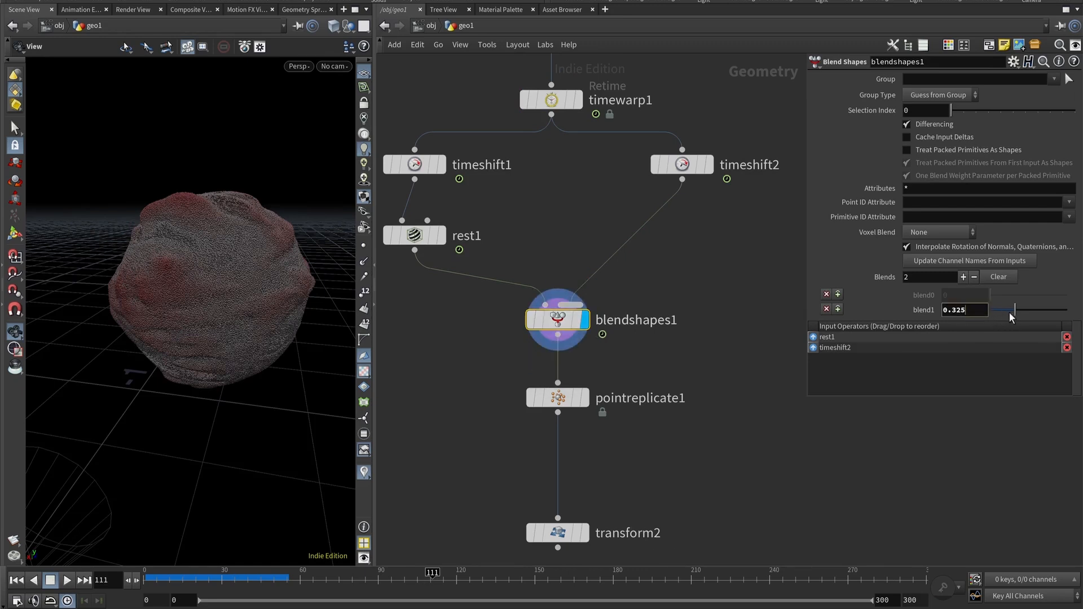
drag(1010, 311, 1035, 309)
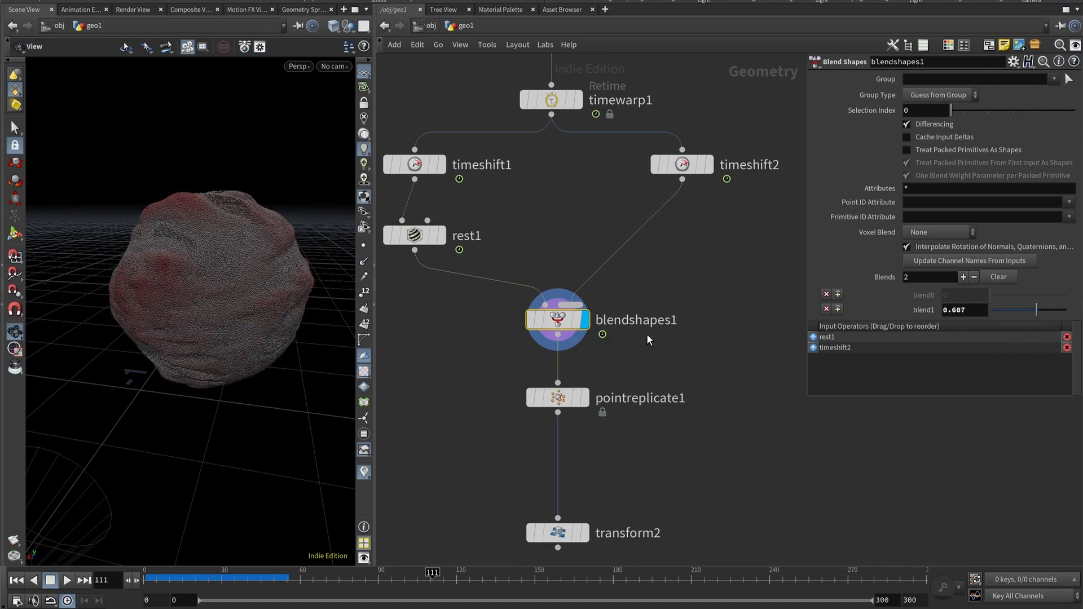
Scrub the timeline and orbit the viewport to review the blended result.
scroll(646, 333, down, 5)
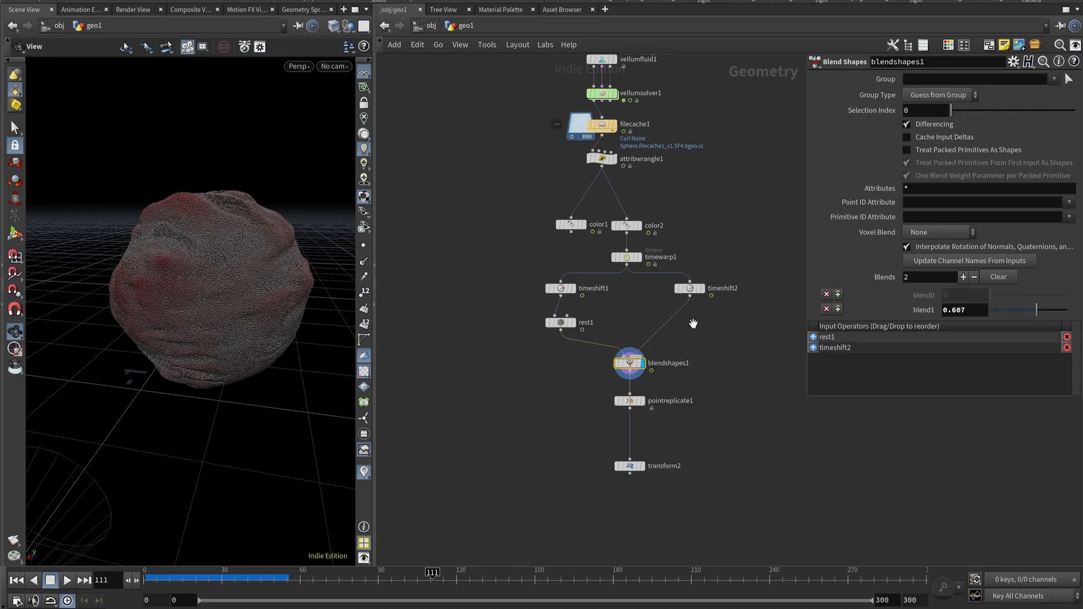
scroll(692, 324, up, 2)
middle_drag(691, 425, 673, 359)
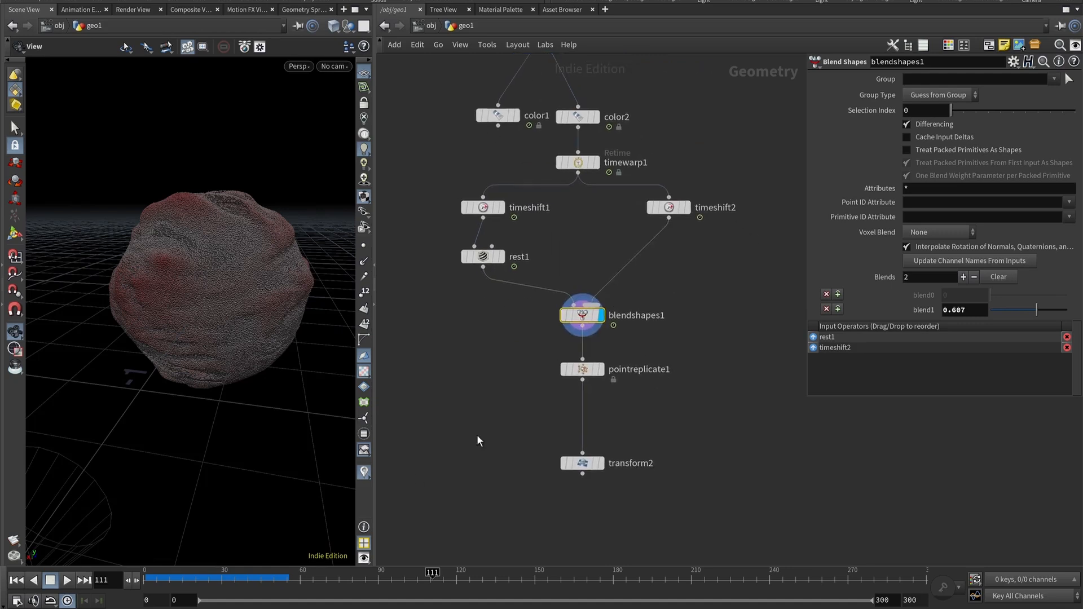
click(318, 579)
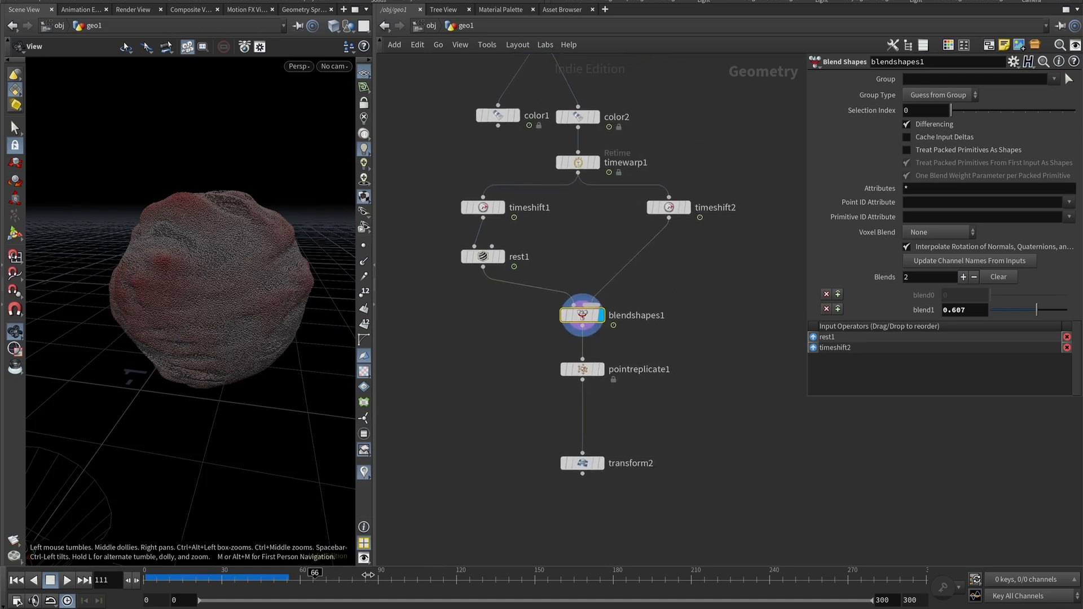
click(644, 581)
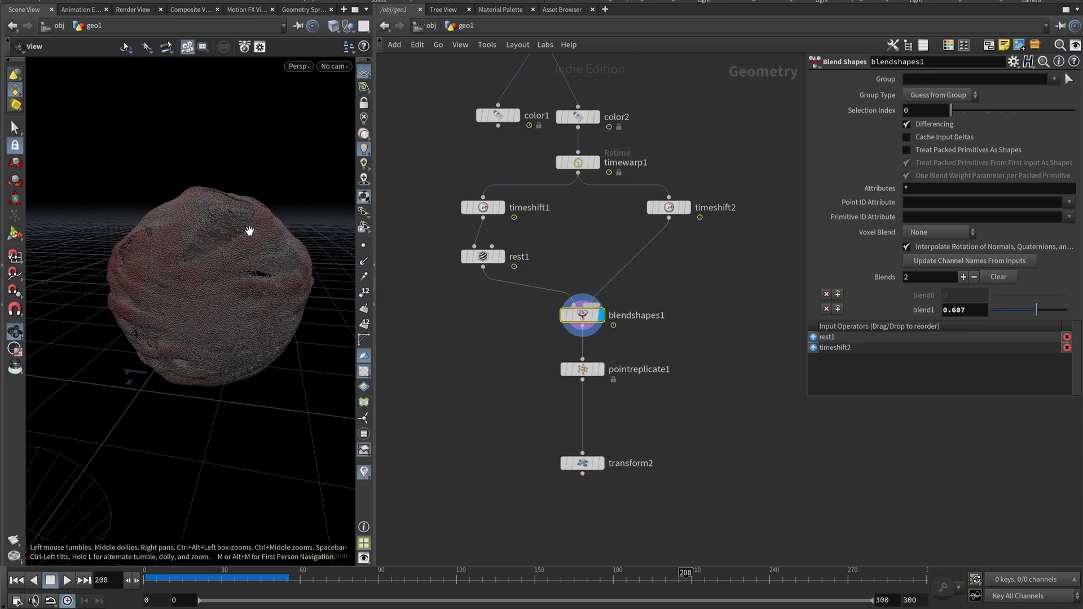
drag(251, 230, 192, 242)
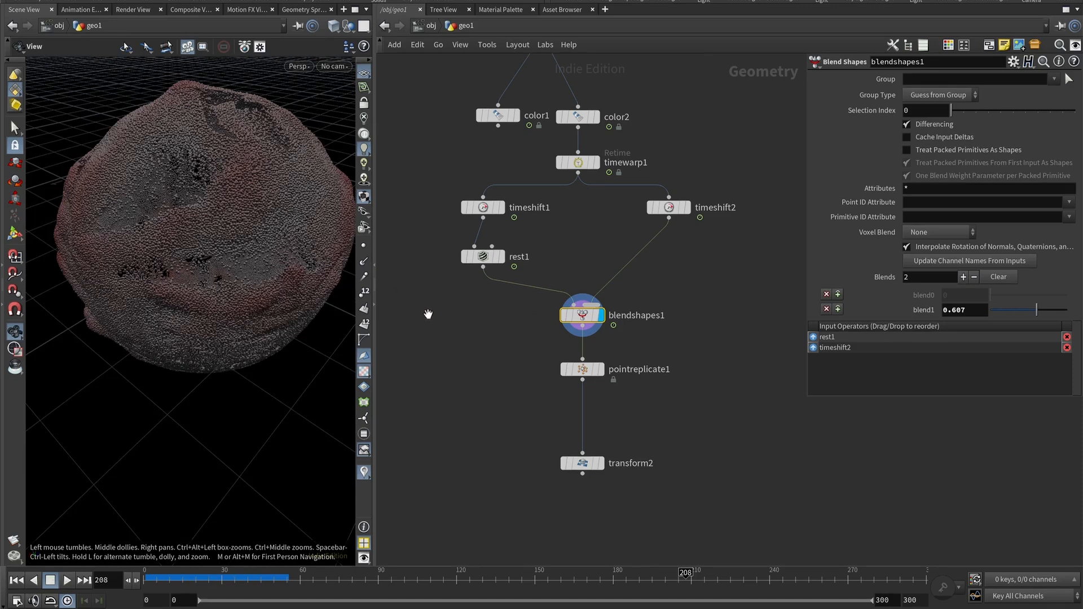
Examine pointreplicate1's Quantity, Attributes, Noise and Shape parameters.
click(584, 368)
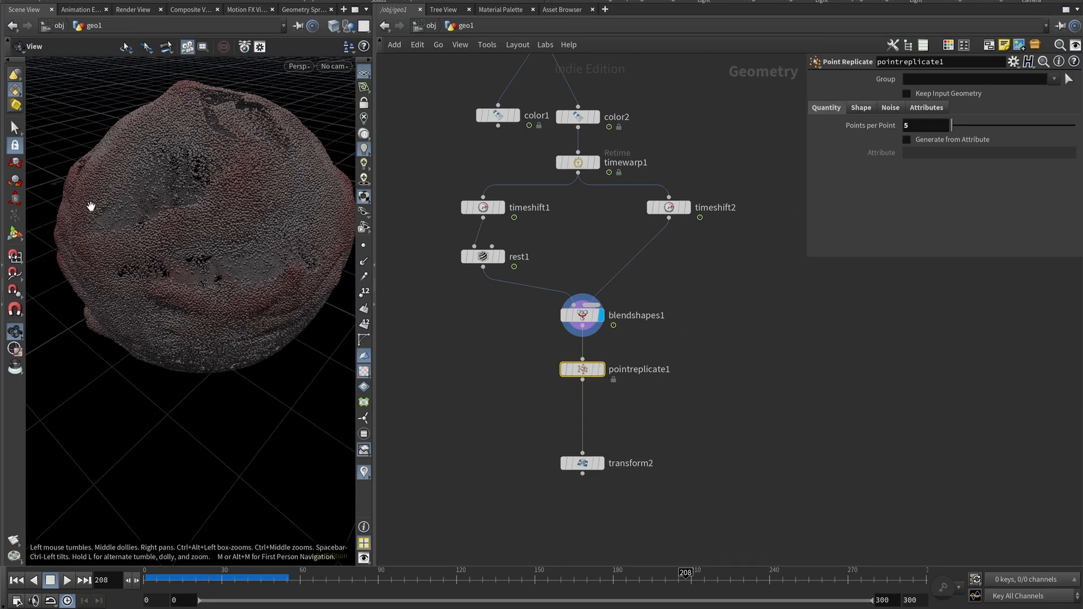
click(925, 126)
middle_click(584, 319)
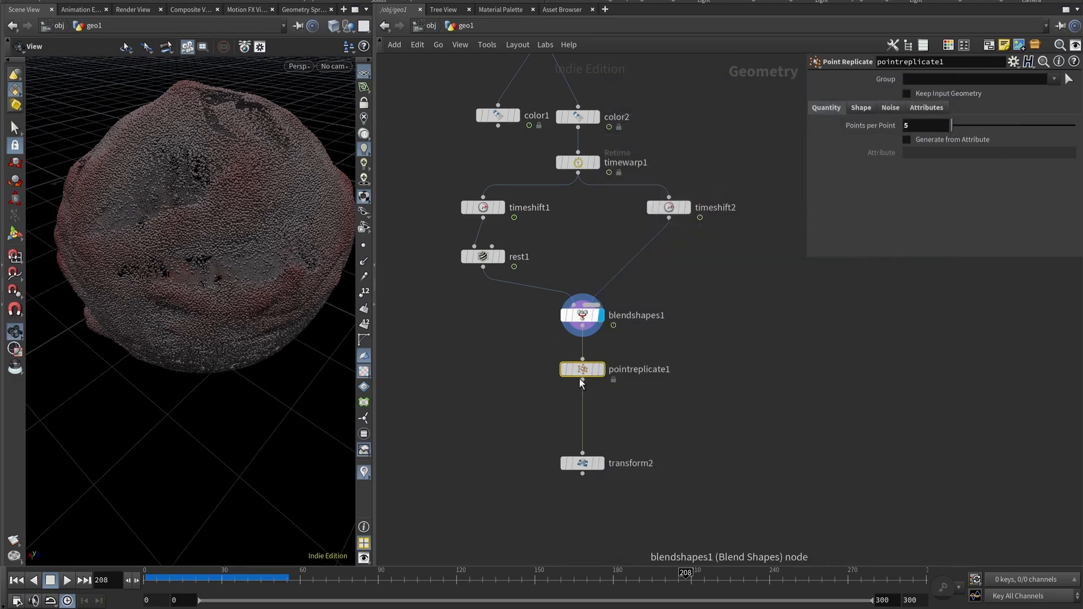
middle_click(587, 371)
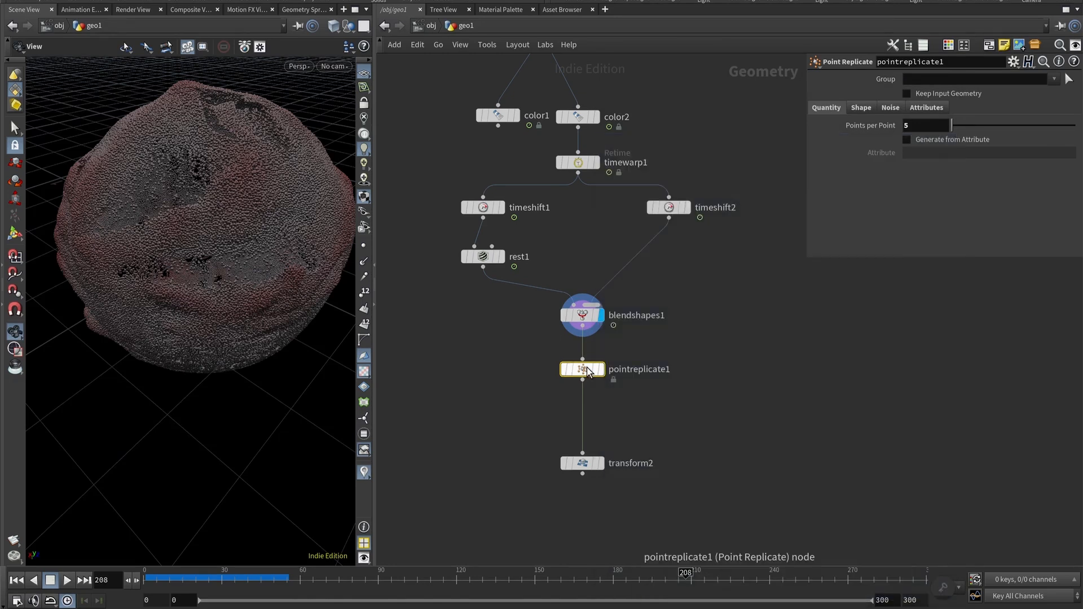
click(913, 108)
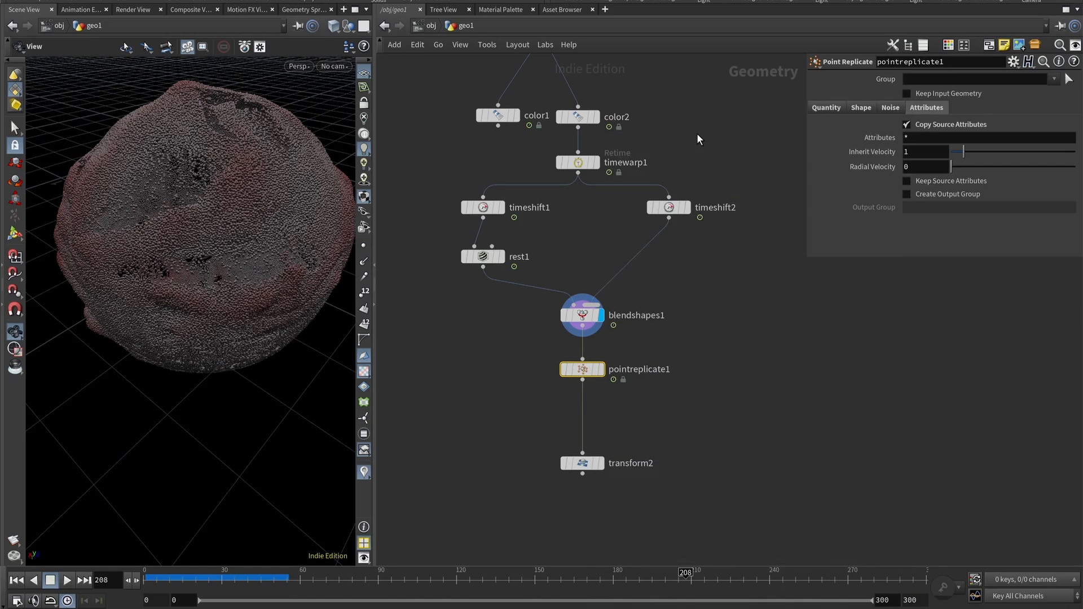
click(891, 107)
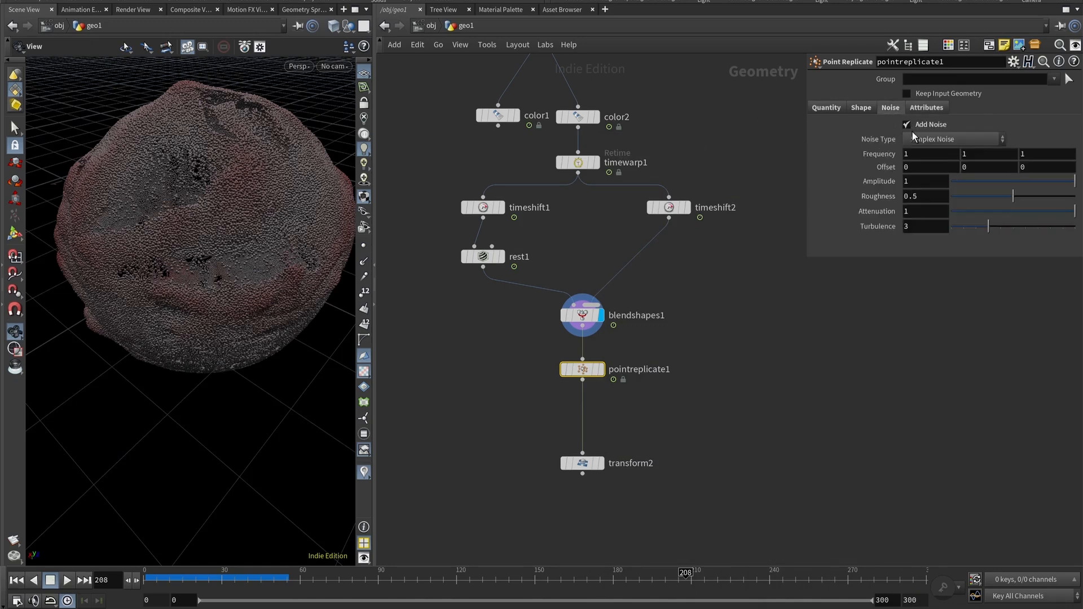
click(861, 107)
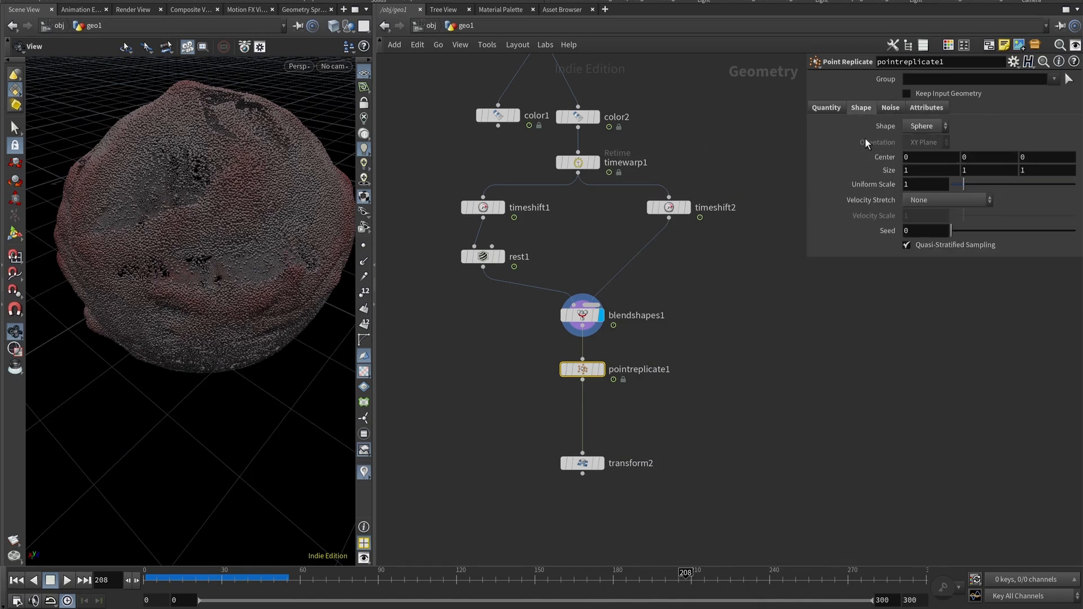
click(918, 126)
click(917, 128)
click(924, 129)
click(926, 131)
click(826, 107)
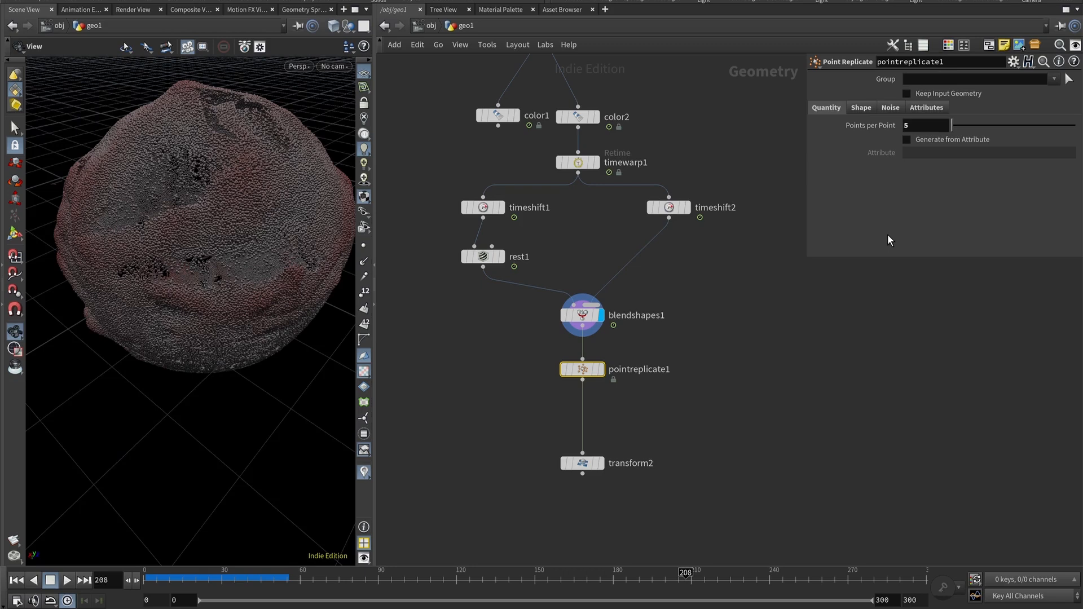
Make pointreplicate1 the displayed node and open its shape parameters.
middle_drag(689, 364, 682, 329)
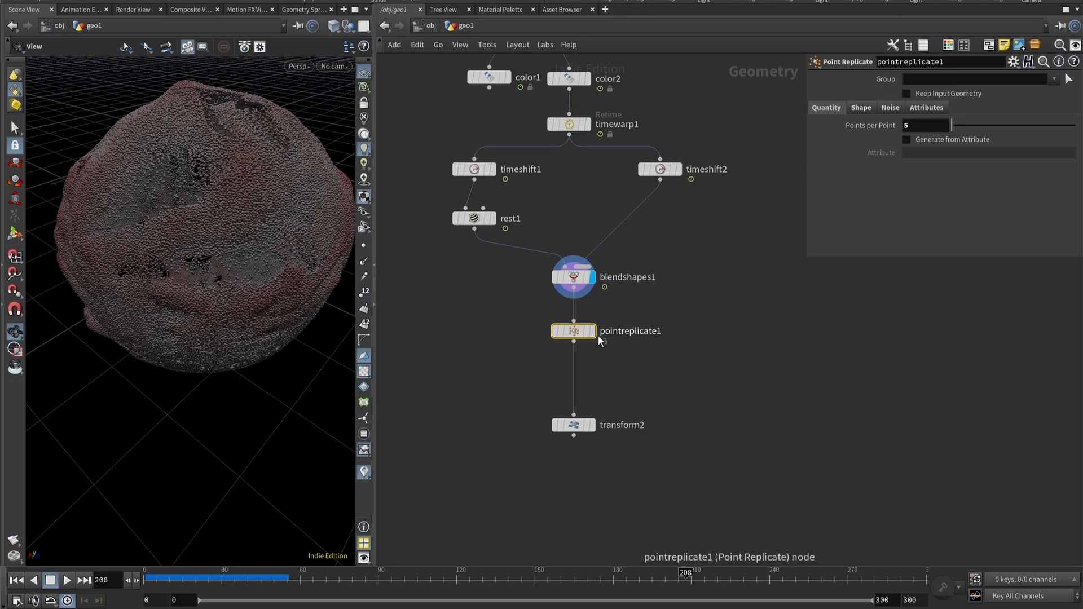
mouse_move(586, 333)
click(860, 107)
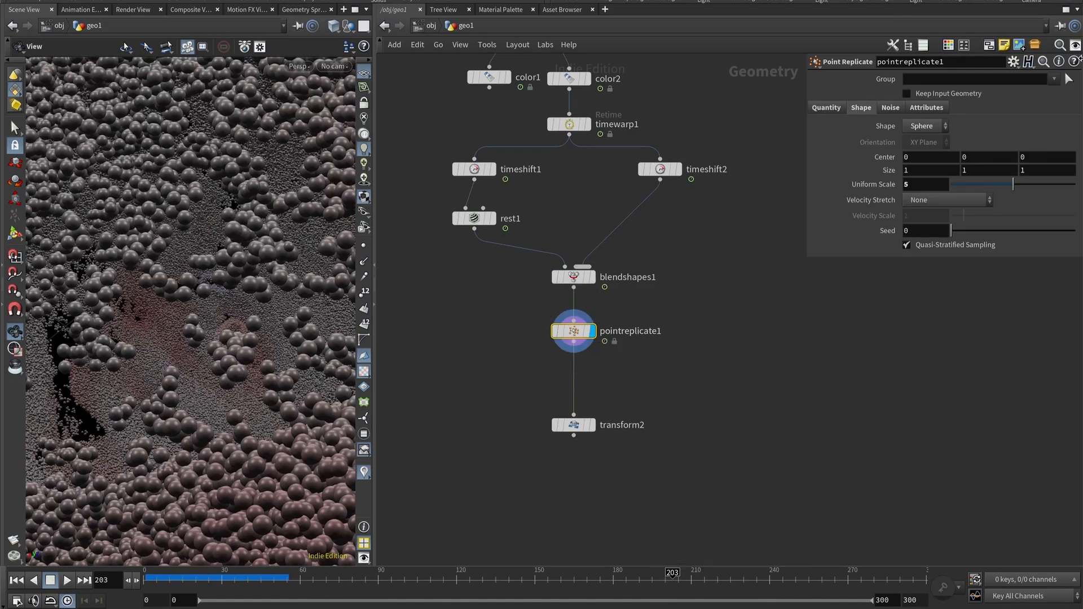
Set pointreplicate1's Uniform Scale to 1.
click(920, 185)
text(1)
key(Return)
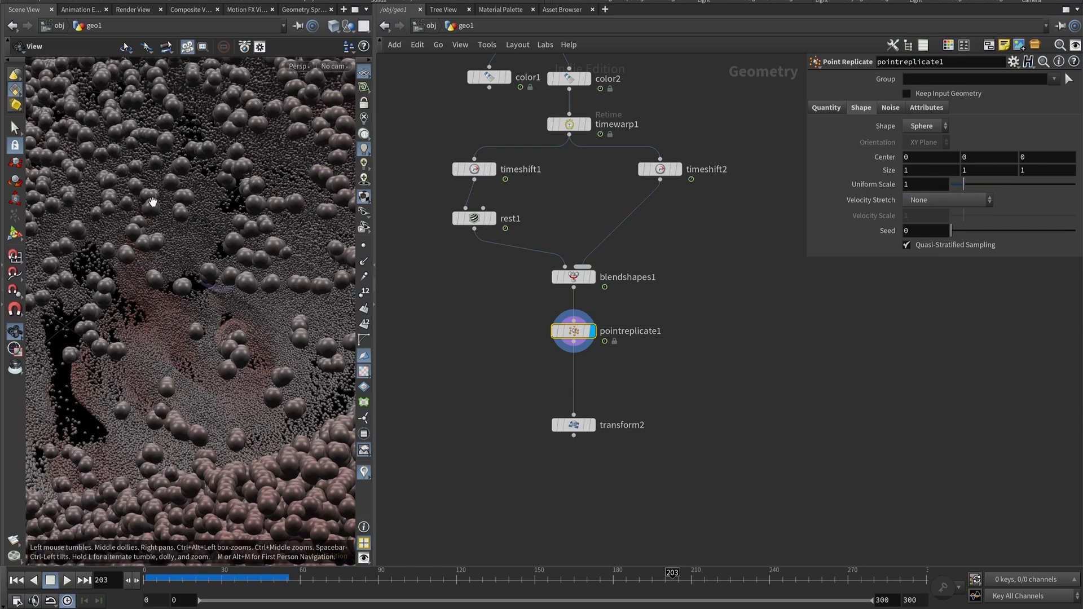
Switch the replicated shape to Box and return it to Sphere.
click(924, 126)
click(922, 134)
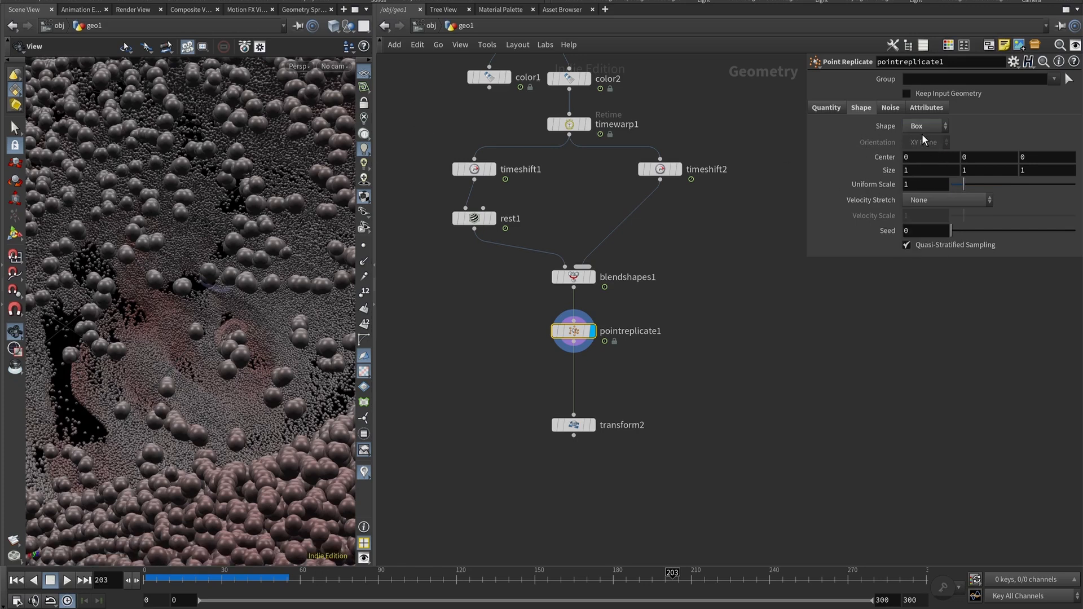
click(922, 130)
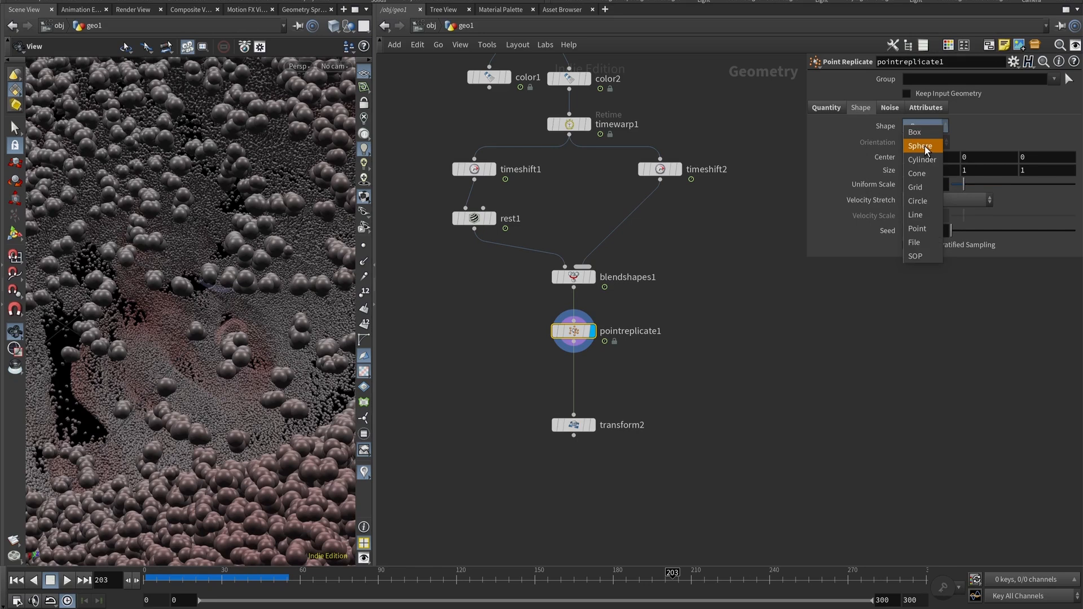
click(924, 146)
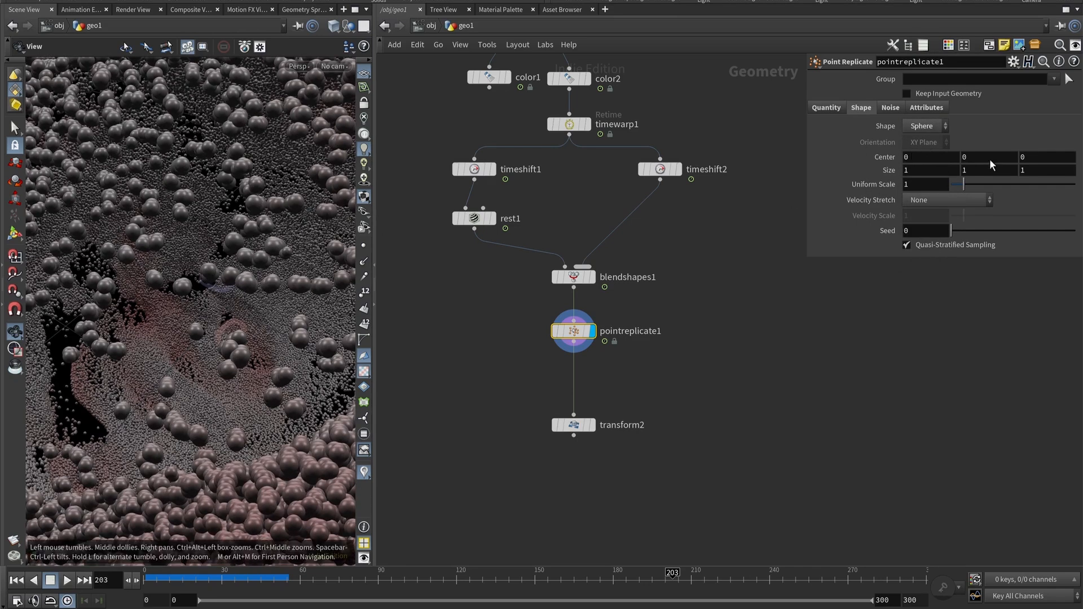
Set pointreplicate1's Uniform Scale to 5.
click(931, 189)
text(5)
key(Return)
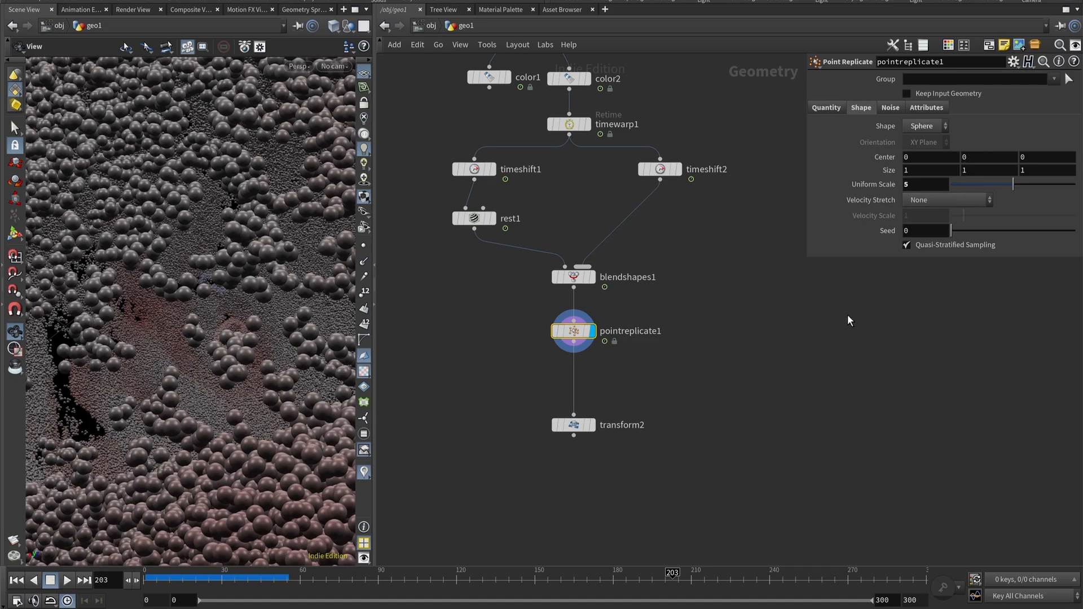
Zoom and orbit the viewport and scrub the timeline to review the replicated points.
middle_drag(847, 315, 899, 322)
scroll(233, 241, down, 6)
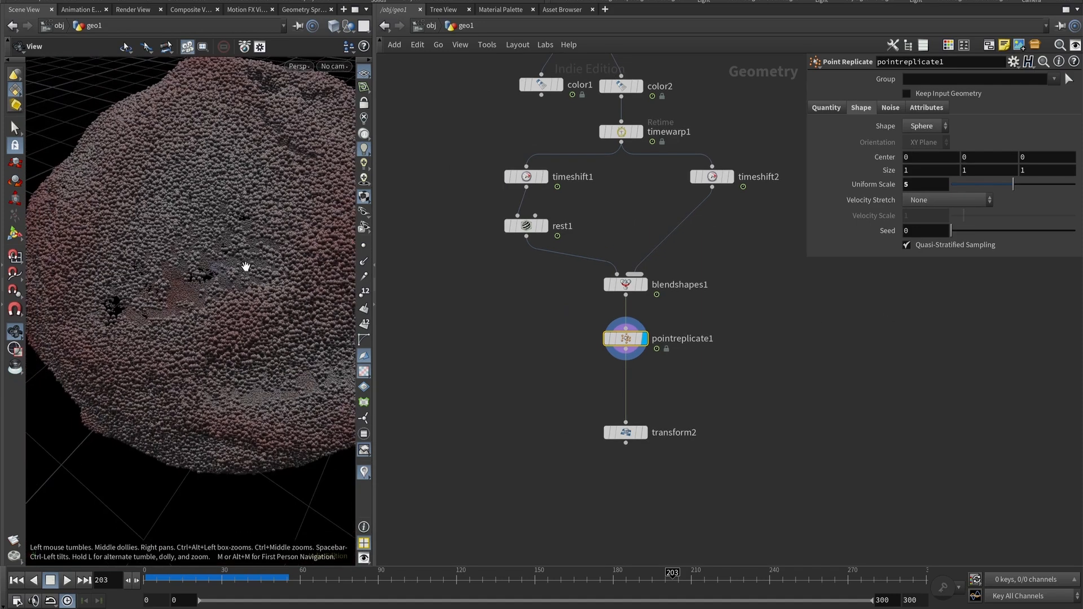
drag(246, 266, 263, 234)
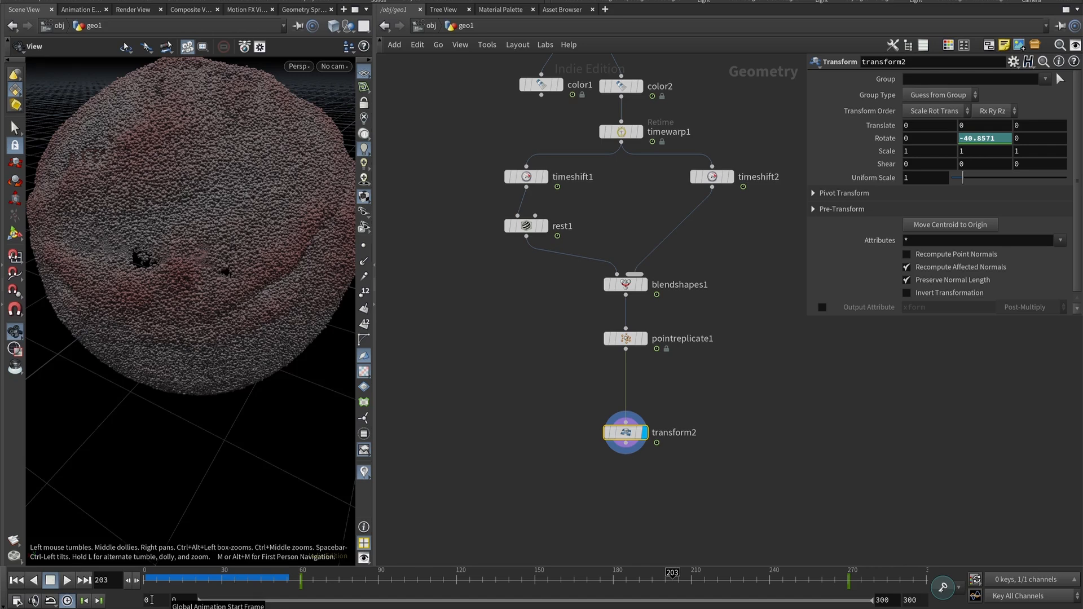
drag(169, 574, 231, 574)
click(609, 338)
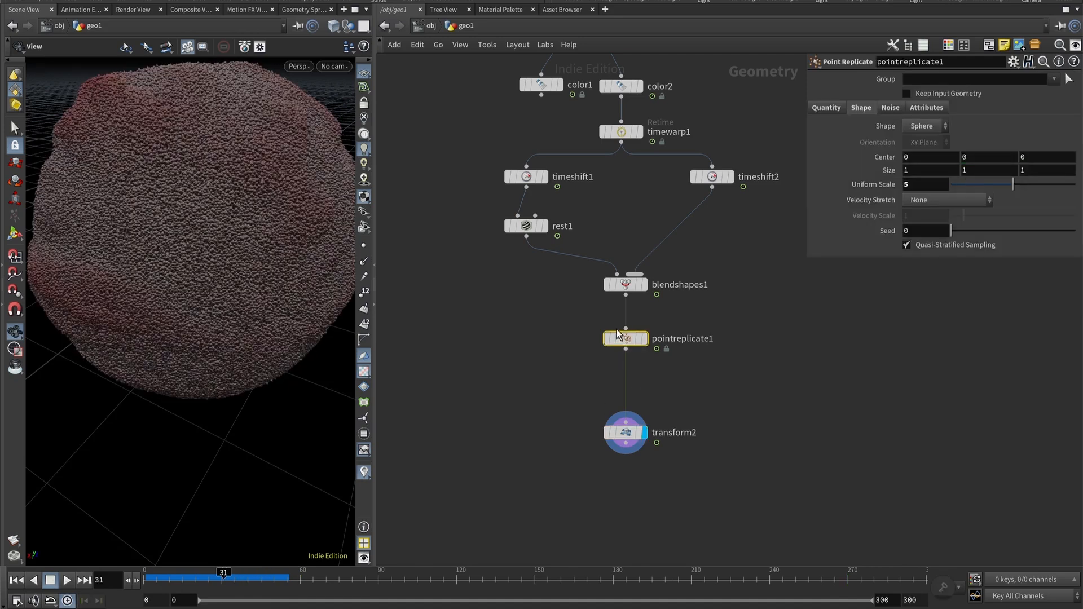
Bypass pointreplicate1 and scrub the timeline to review the unreplicated points.
click(609, 338)
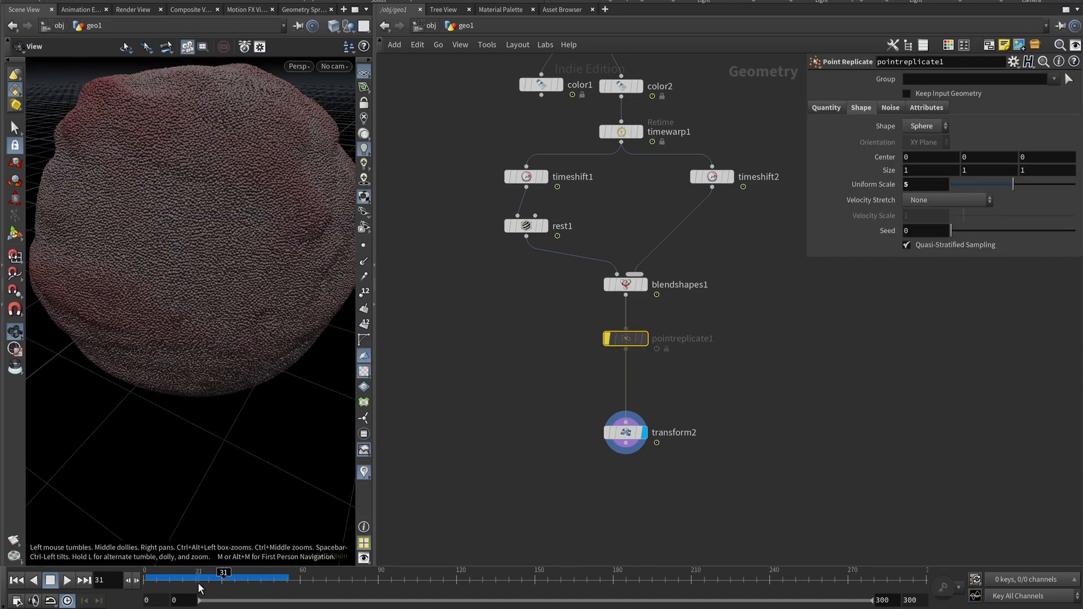
drag(208, 574, 298, 593)
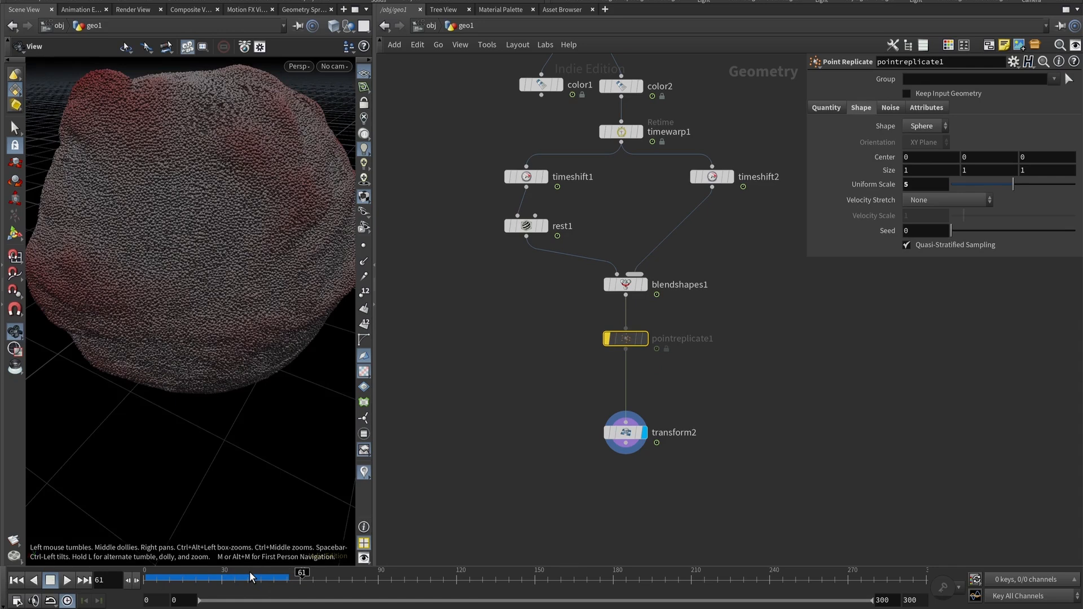
Set the playback range start to frame 60.
click(163, 598)
text(60)
key(Tab)
text(60)
key(Return)
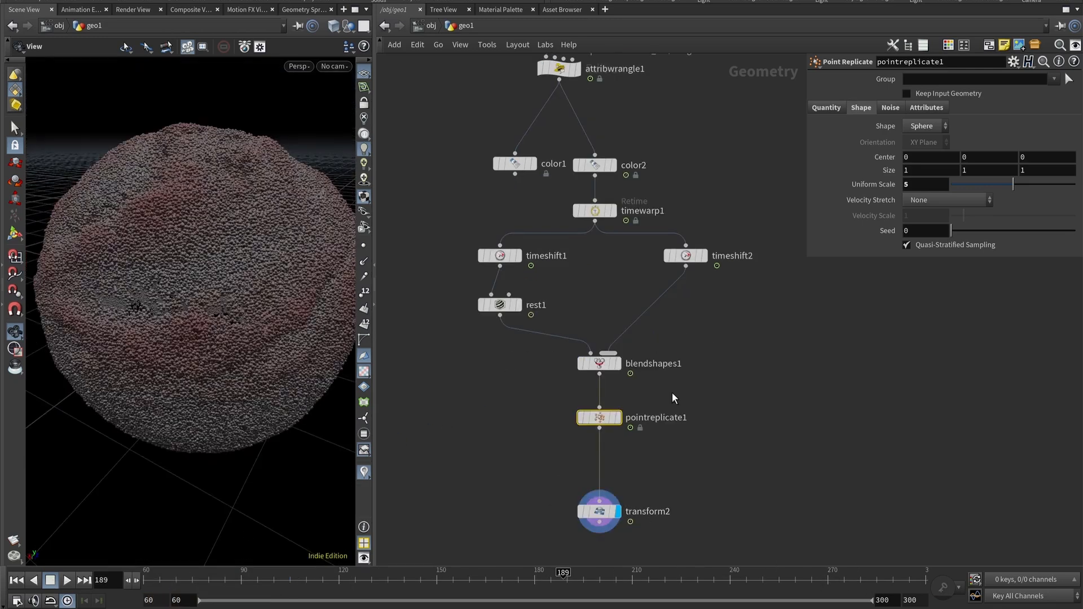
Return to the object level and open a Redshift RenderView pane beside the viewport.
click(424, 26)
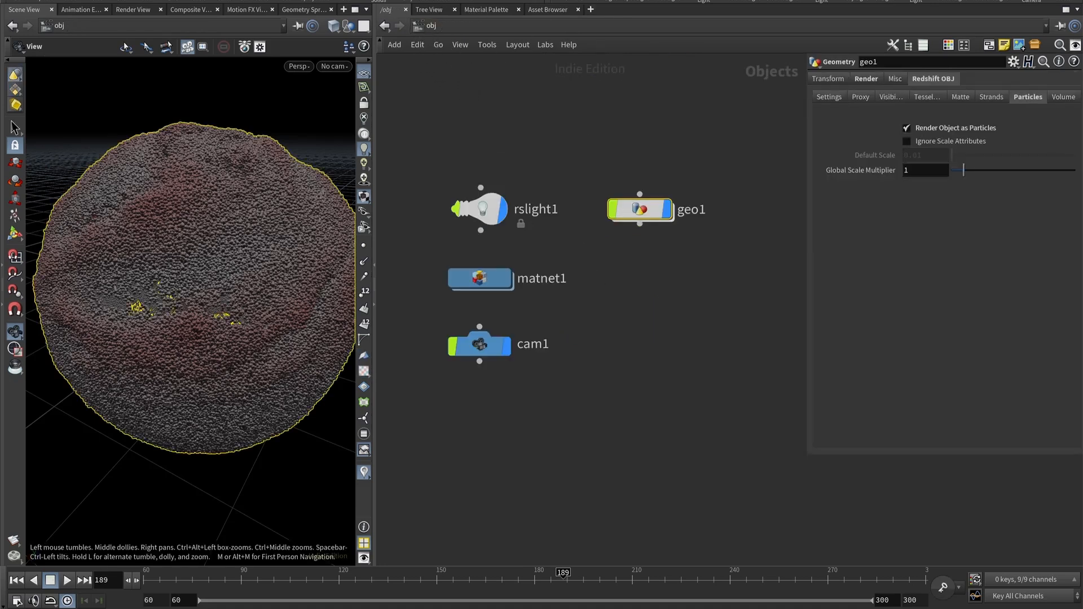
click(287, 1)
click(302, 72)
drag(735, 167, 652, 167)
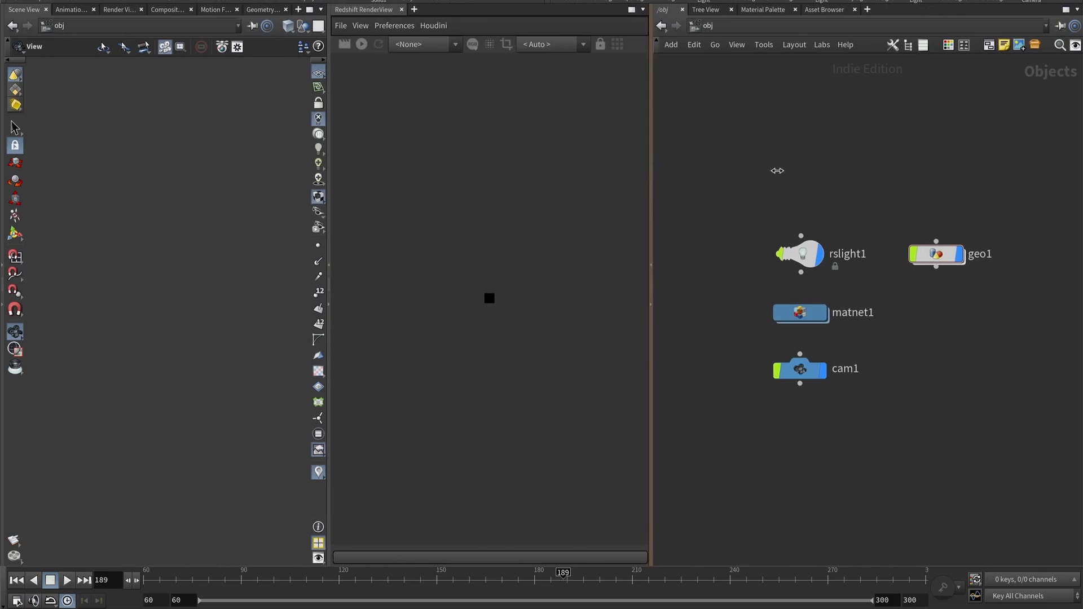
Start a Redshift interactive render viewed through cam1.
click(360, 45)
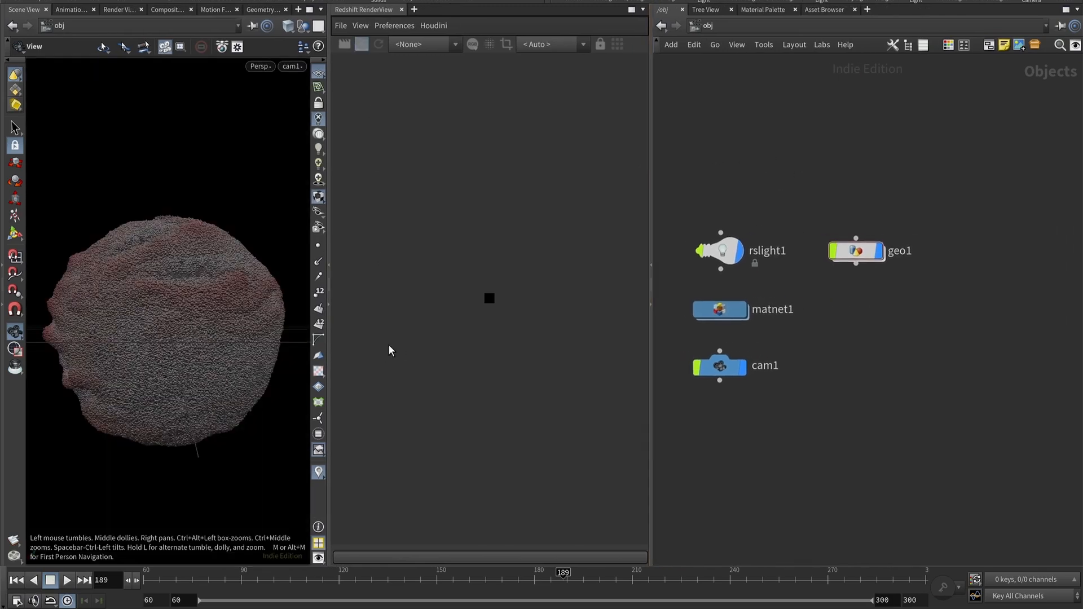
click(547, 44)
click(558, 69)
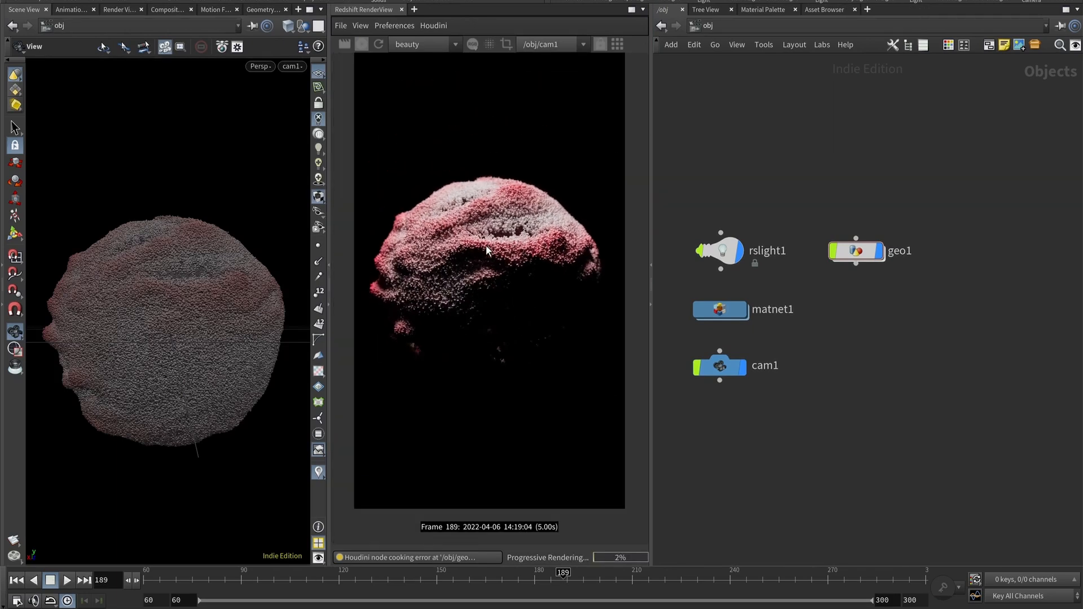
Enter geo1 and toggle pointreplicate1's bypass at frame 132 to compare the render.
double_click(855, 250)
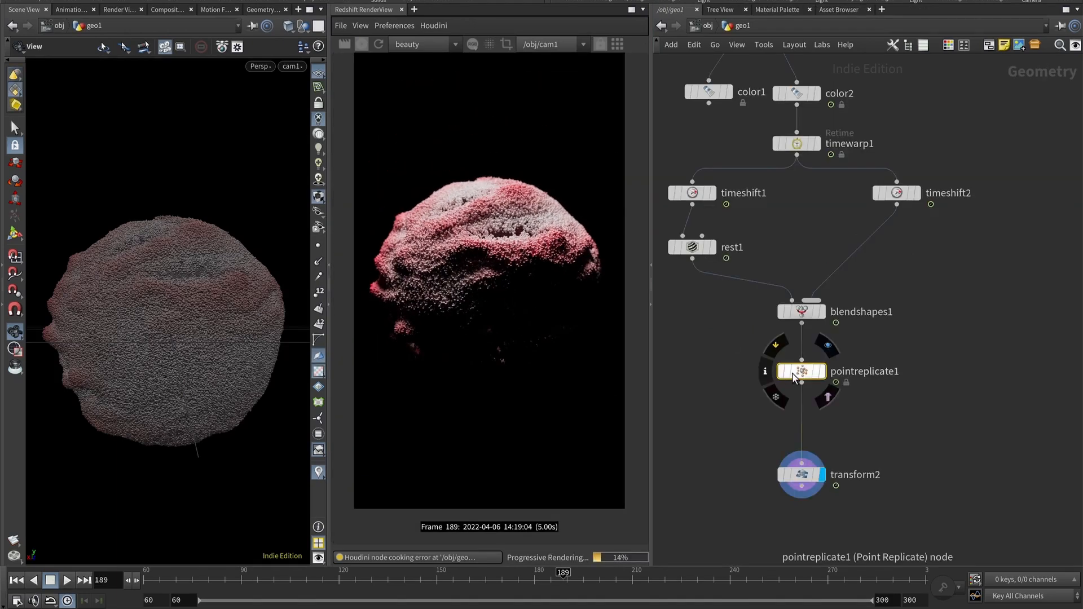
click(776, 346)
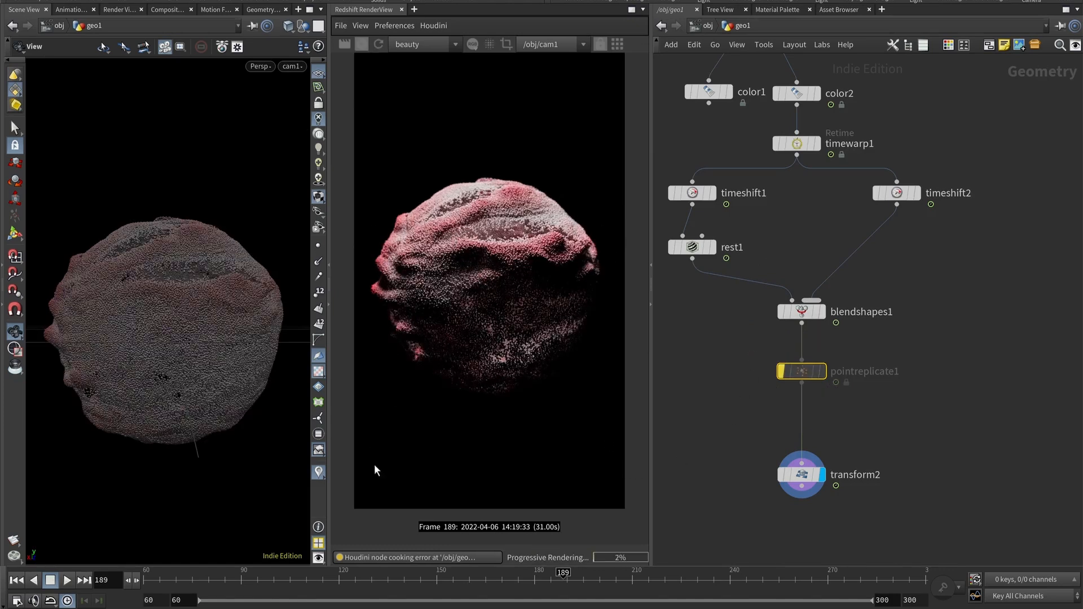
click(374, 573)
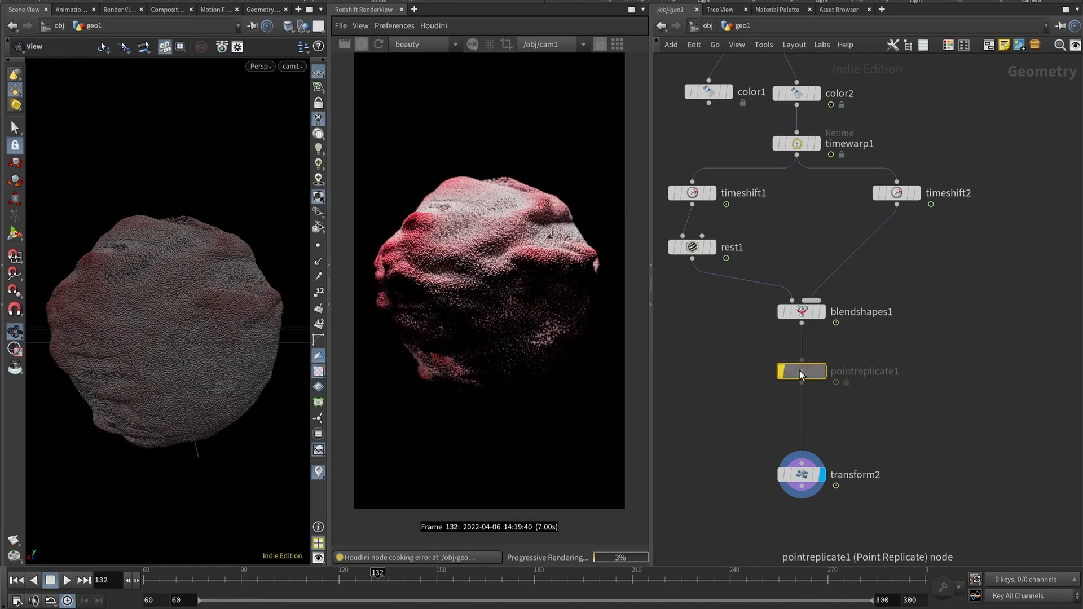
mouse_move(801, 373)
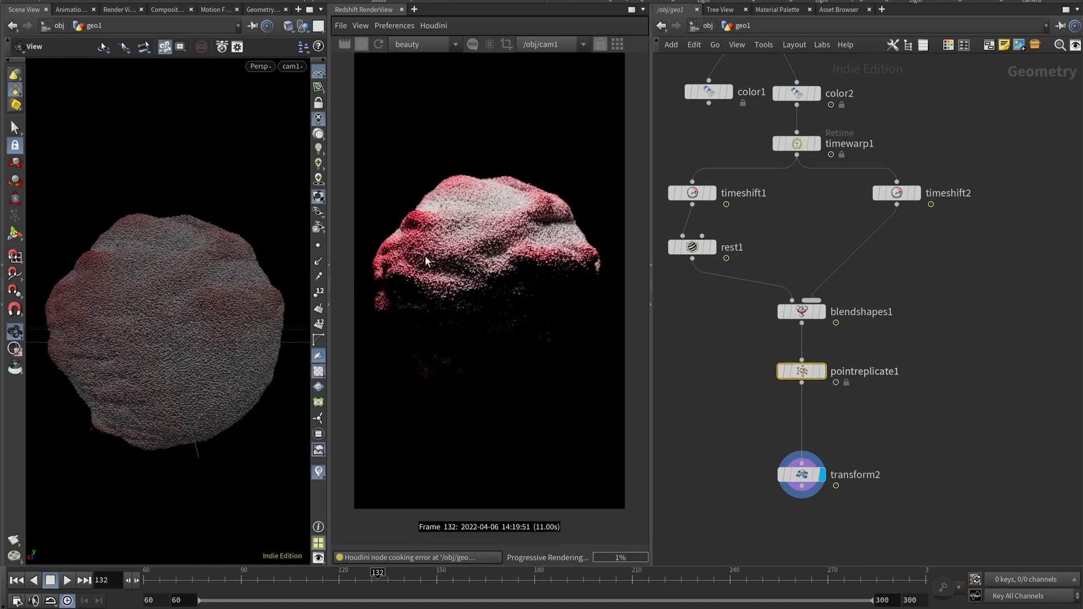
click(782, 371)
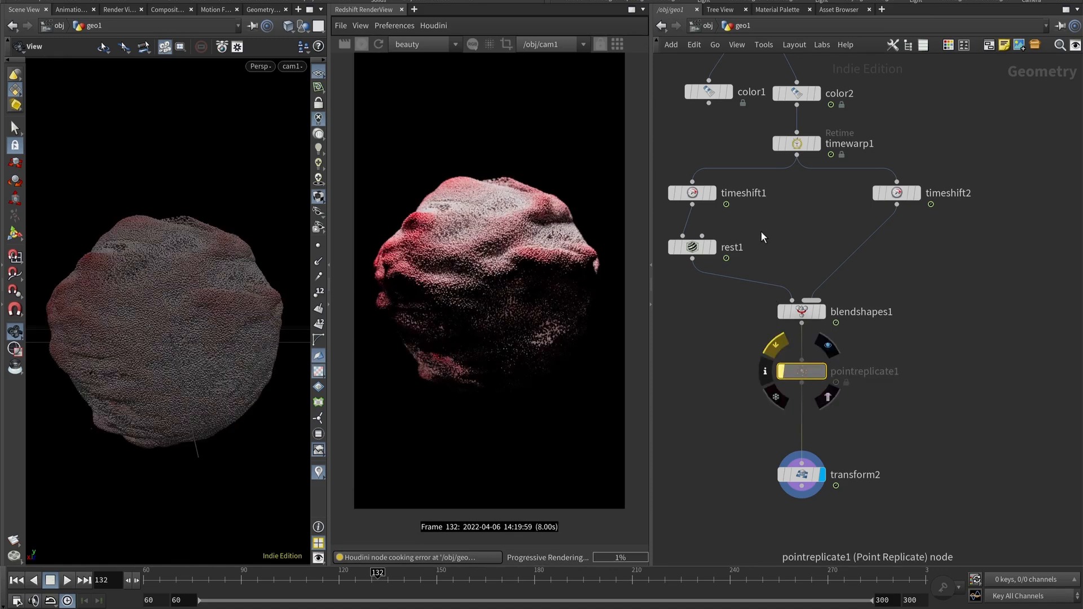
Open color2's parameters and try the Inferno and Plasma presets on its Attribute Ramp.
middle_drag(796, 225, 799, 320)
click(798, 192)
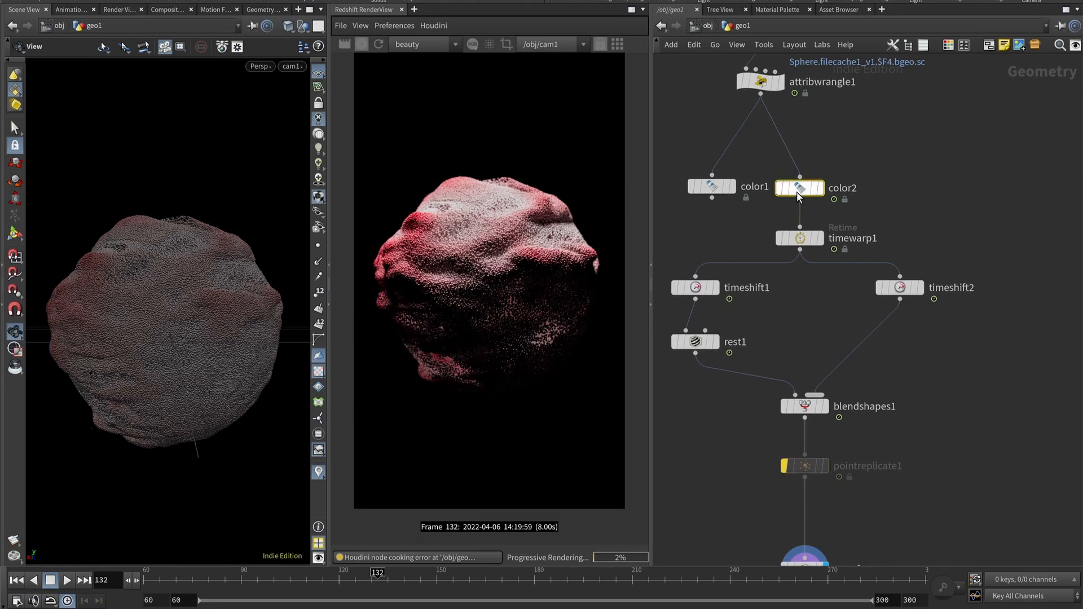
key(p)
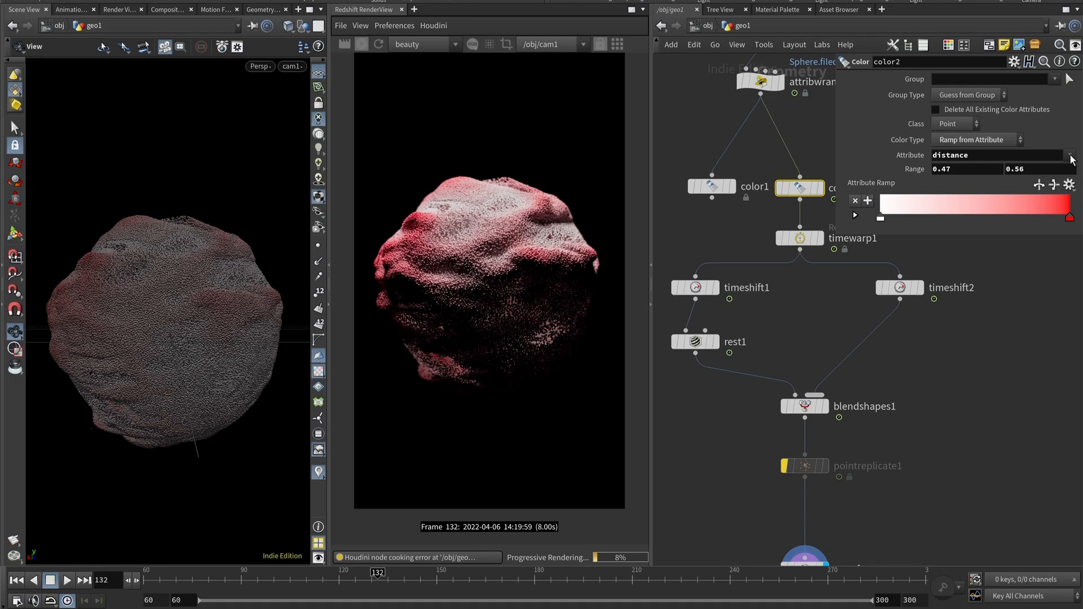
click(1069, 185)
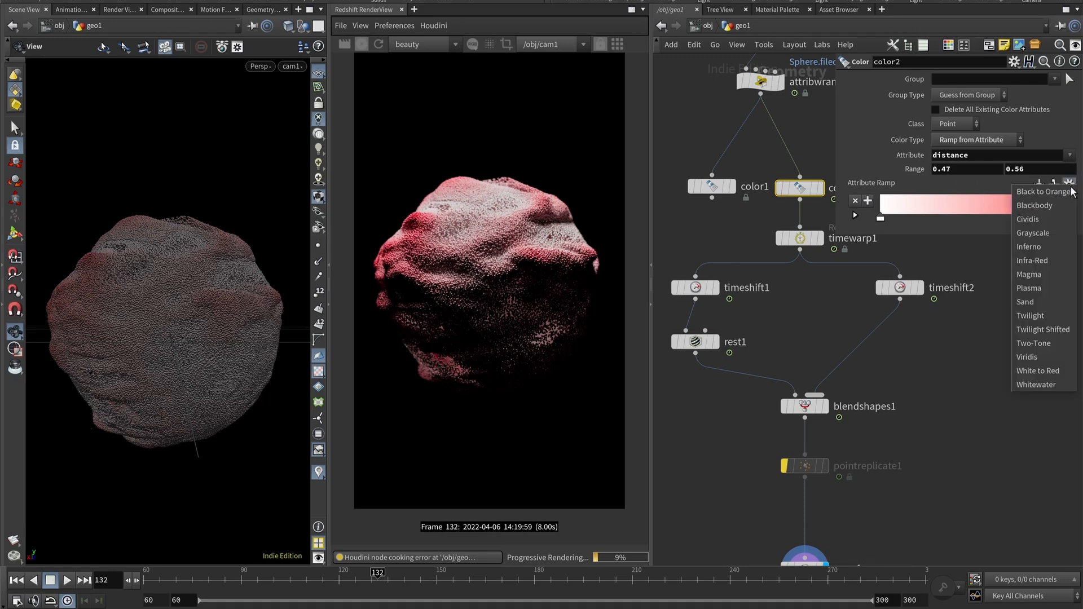
click(1051, 245)
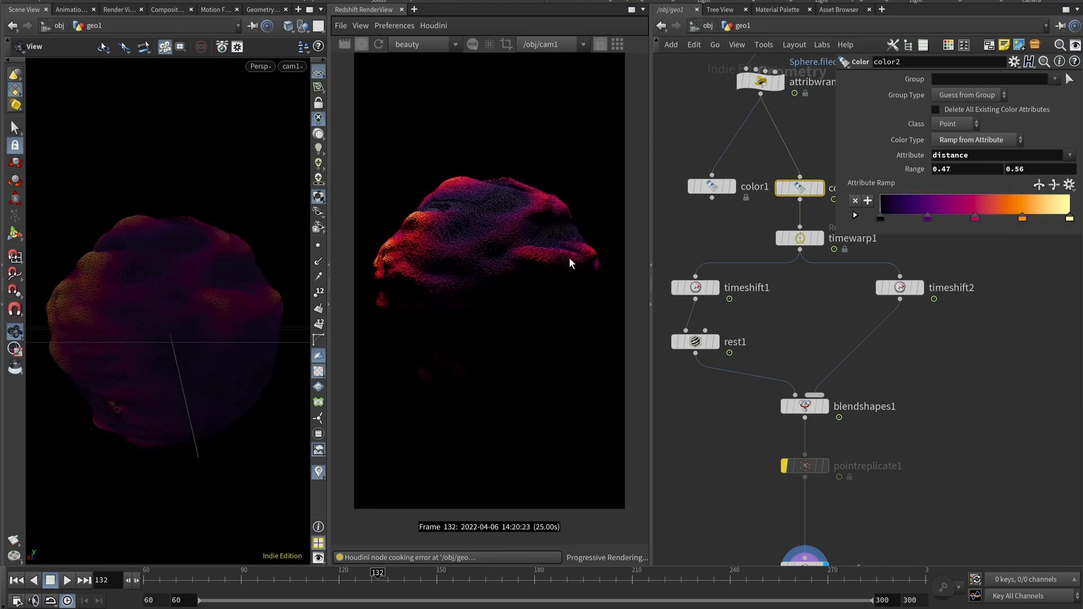
click(1068, 184)
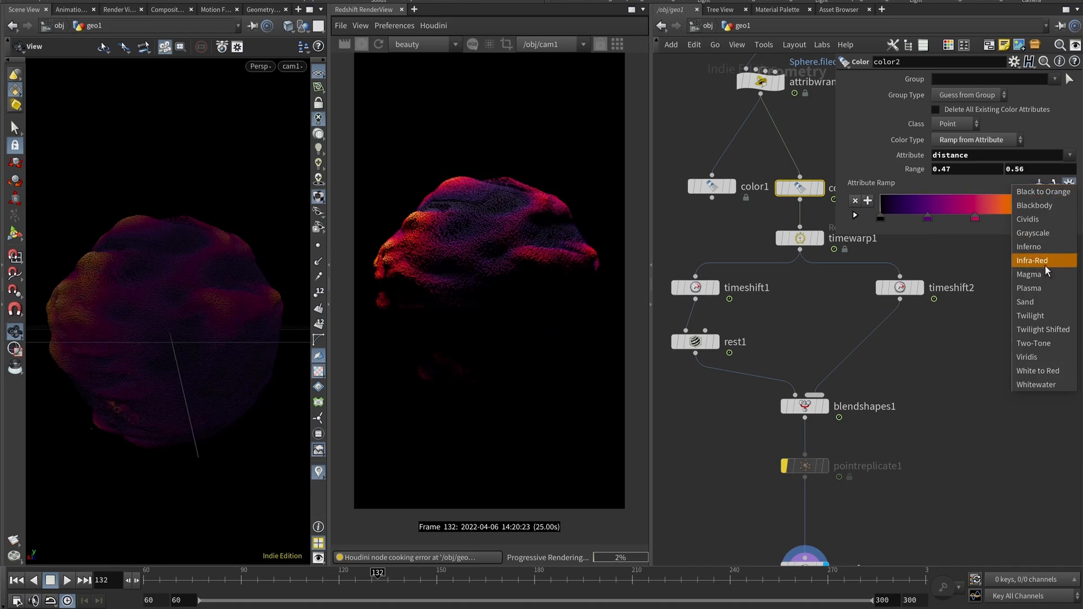
click(1040, 285)
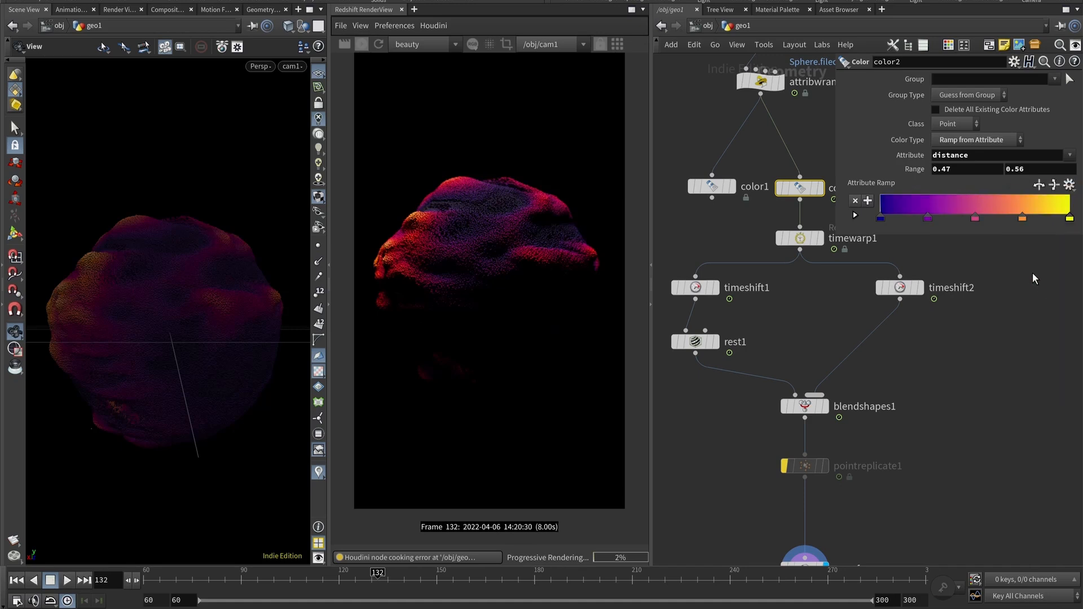
Cycle color2's Attribute Ramp through the Magma, Sand and Twilight presets.
click(1069, 184)
click(1054, 273)
click(1069, 184)
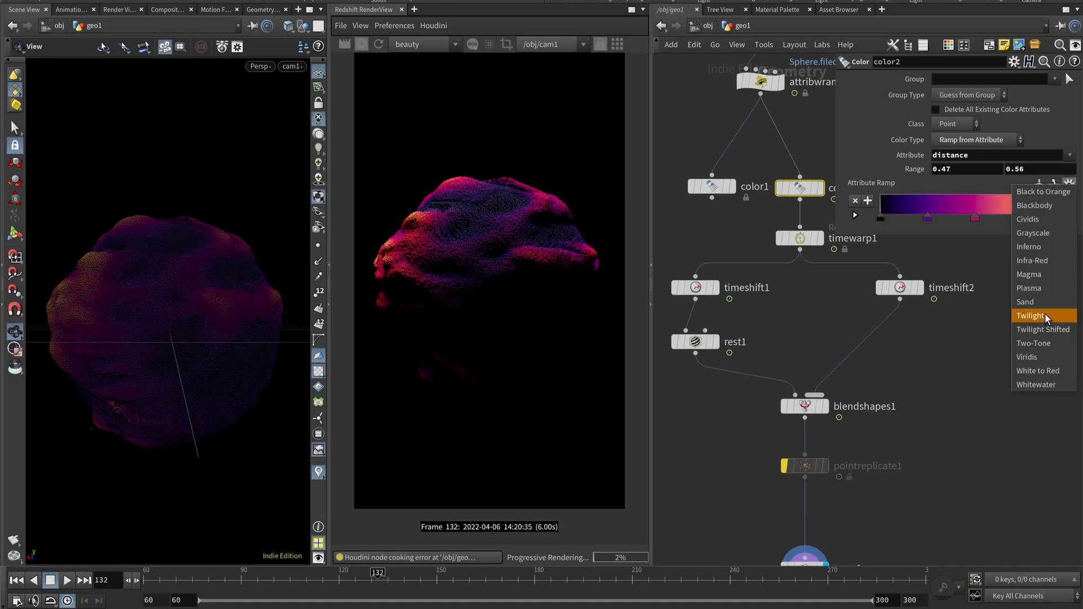
click(1041, 303)
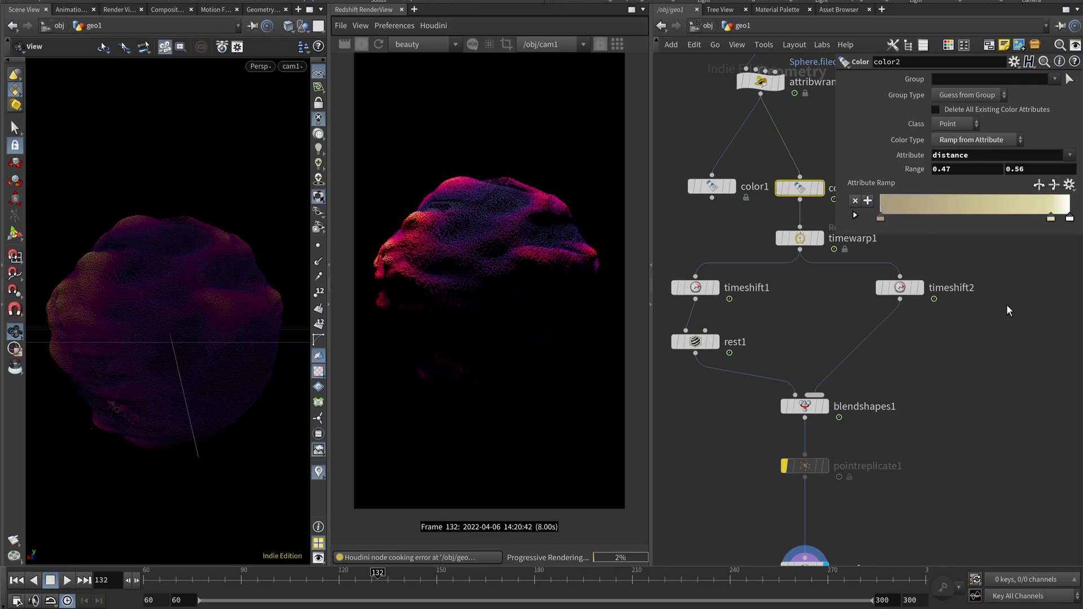
click(1069, 185)
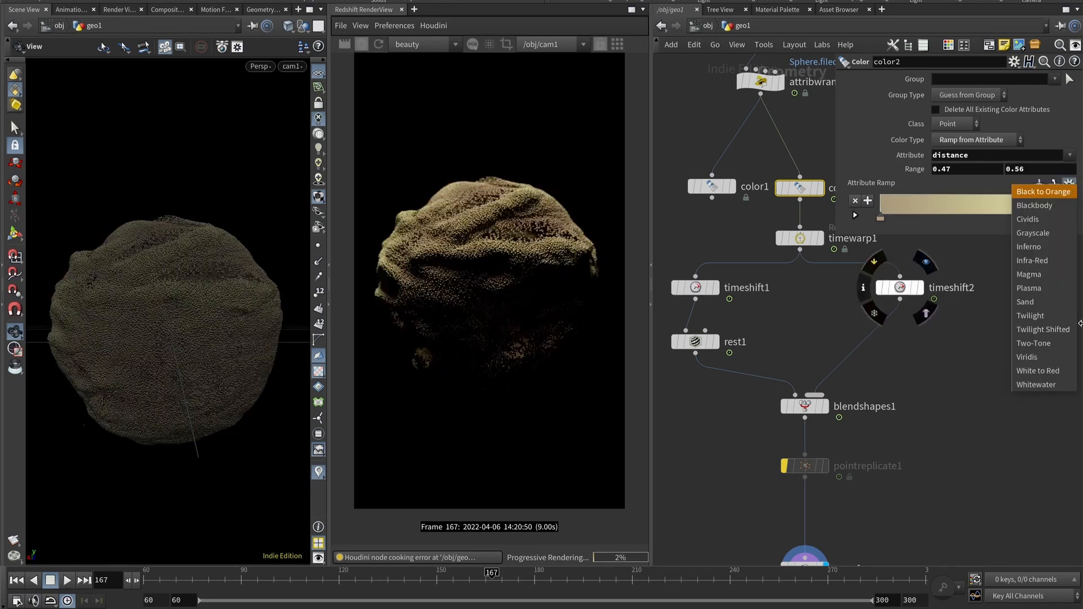
click(1040, 320)
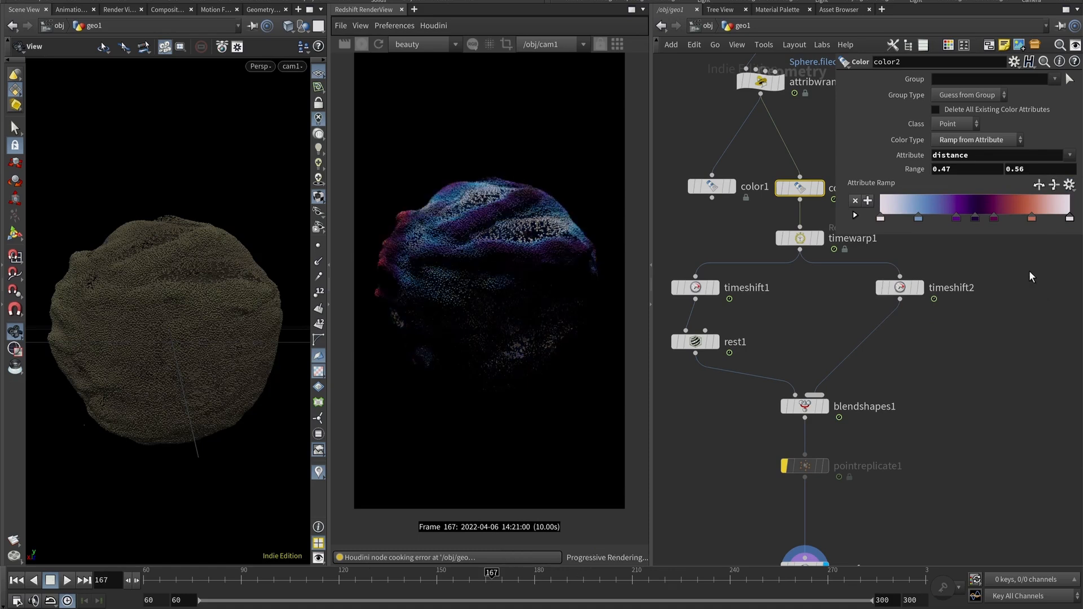
Reapply the Twilight ramp preset on color2 and switch it to Twilight Shifted.
click(1068, 184)
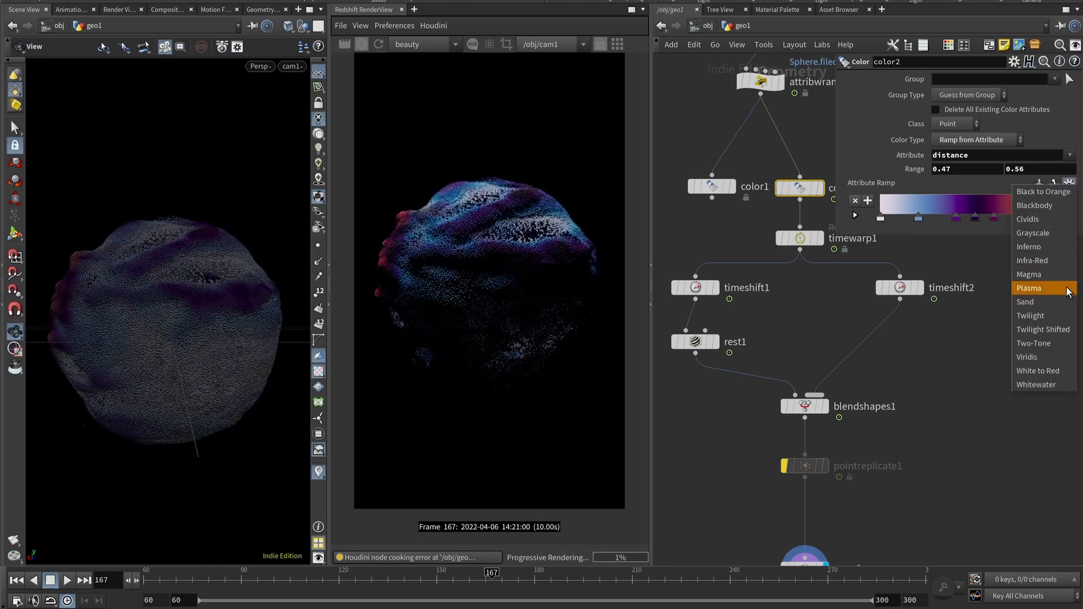
click(1060, 319)
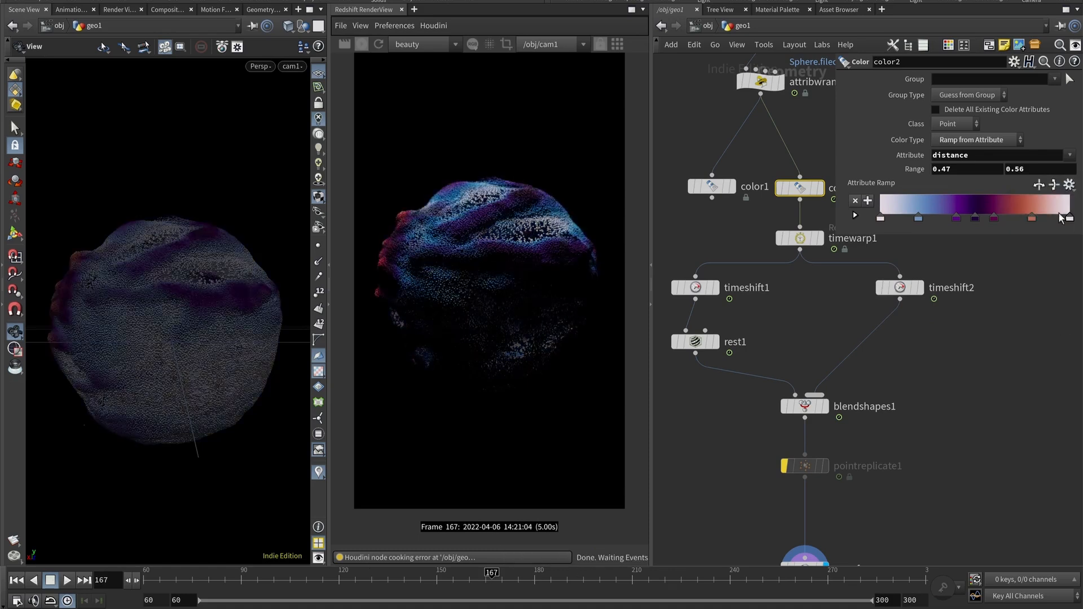
click(1068, 185)
click(1048, 317)
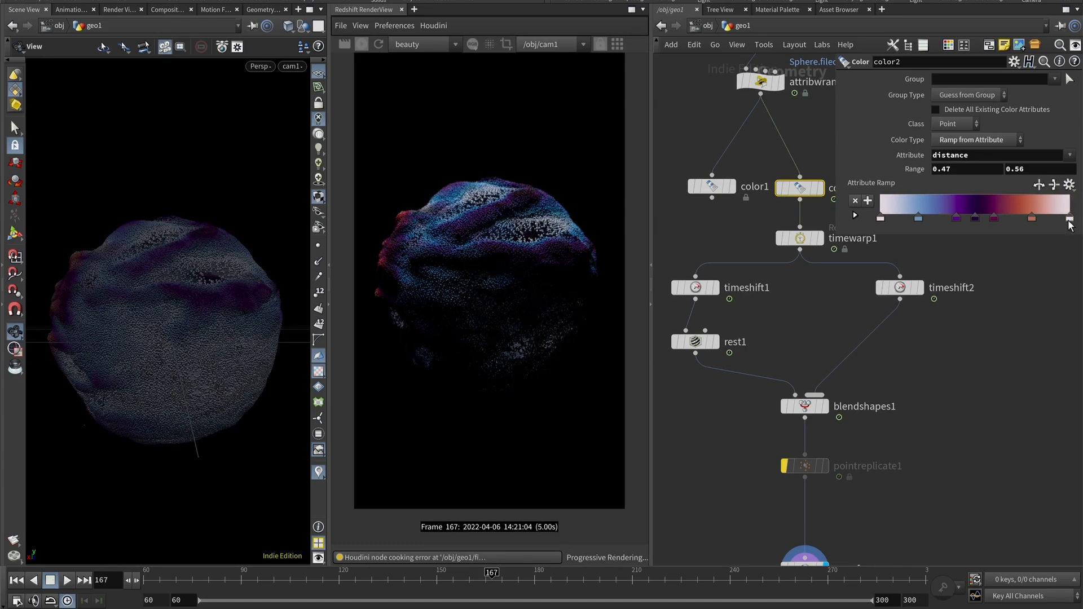
click(1070, 186)
click(1068, 329)
Try the Viridis, Whitewater and Blackbody ramp presets on color2 and open the preset list again.
click(1071, 185)
click(1032, 357)
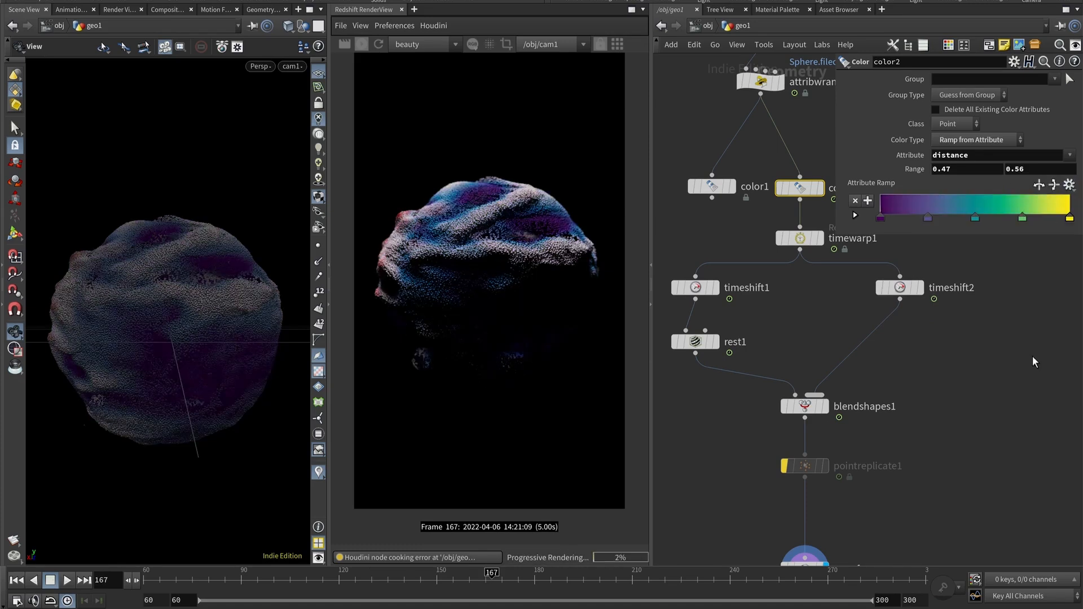
click(1069, 184)
click(1036, 384)
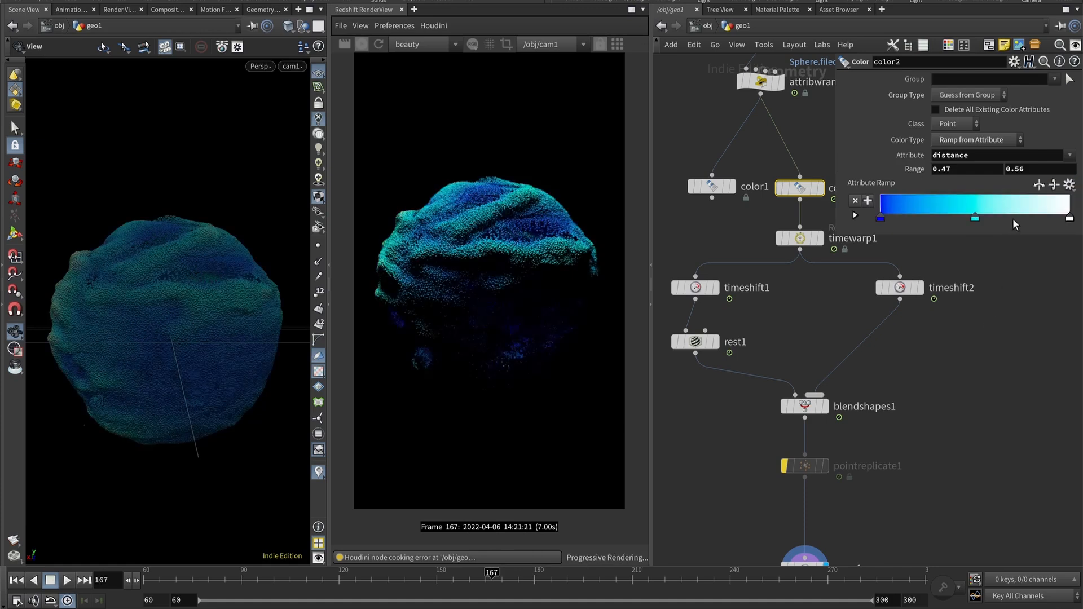
click(1068, 186)
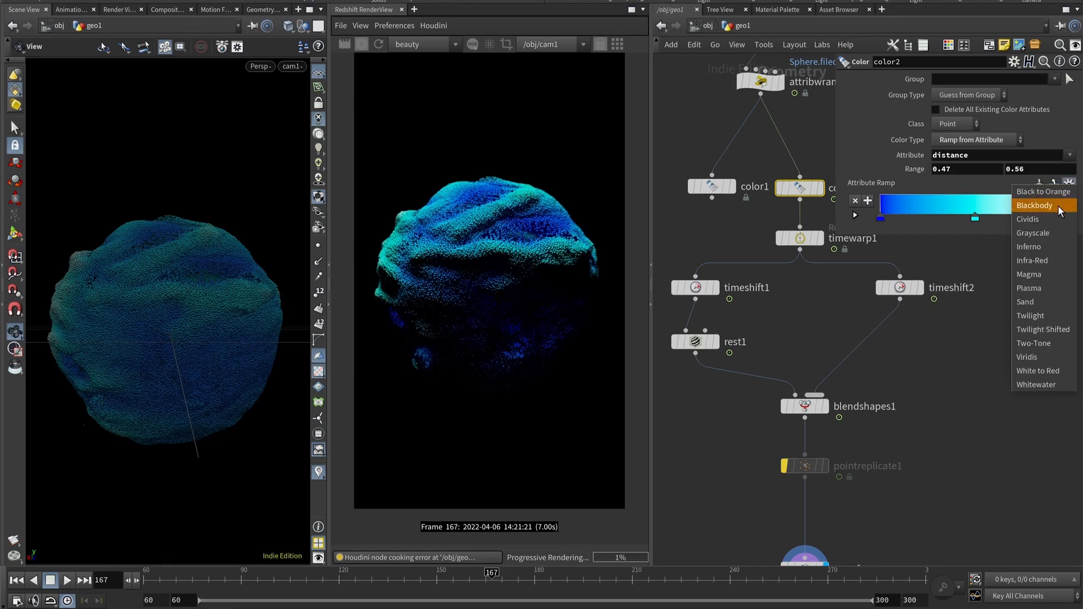
click(1059, 210)
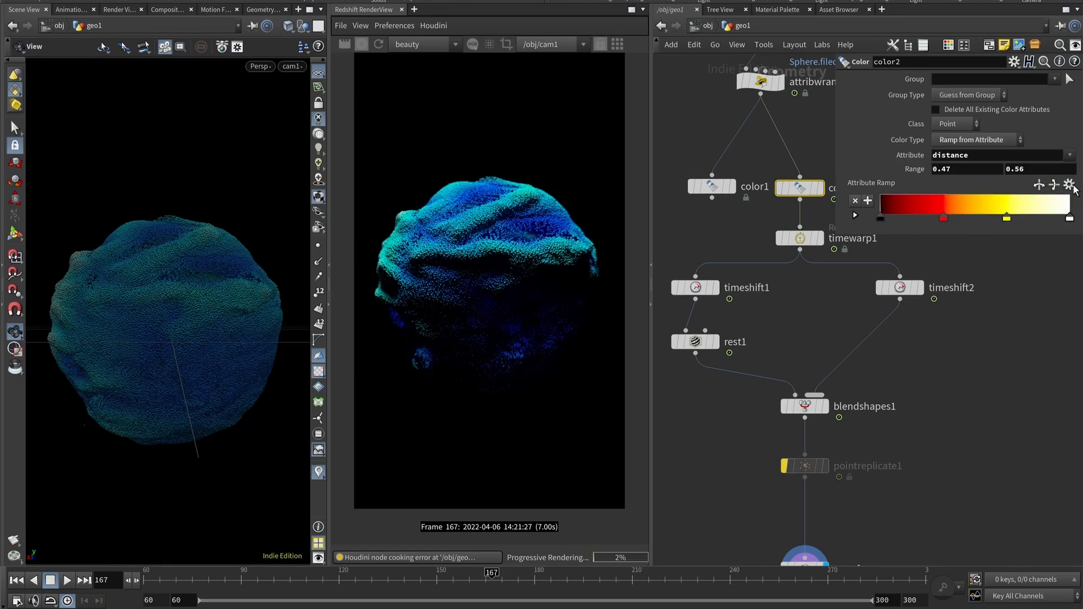
click(1069, 185)
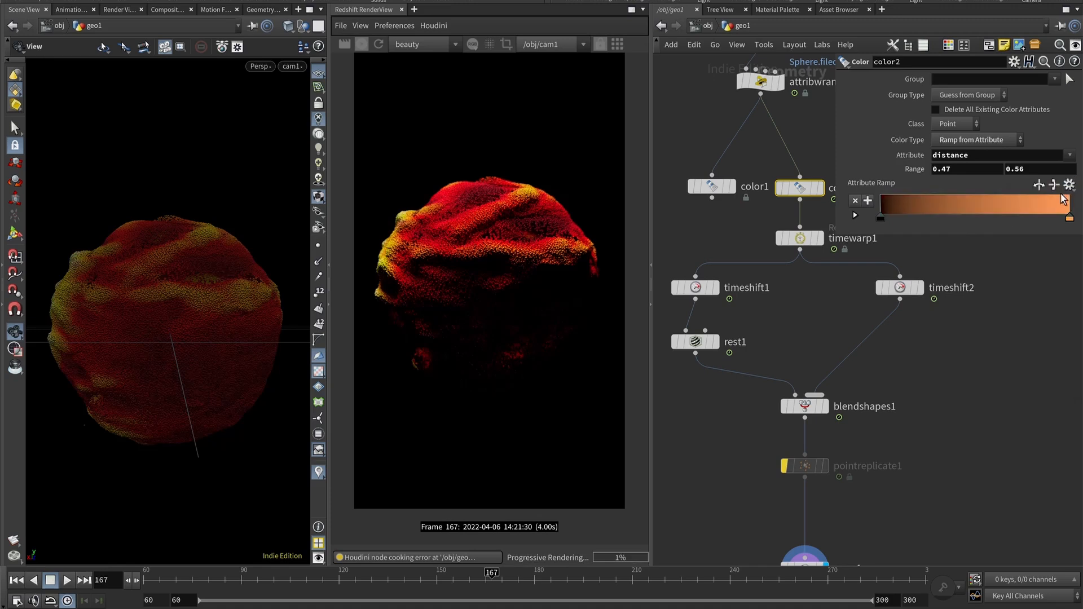